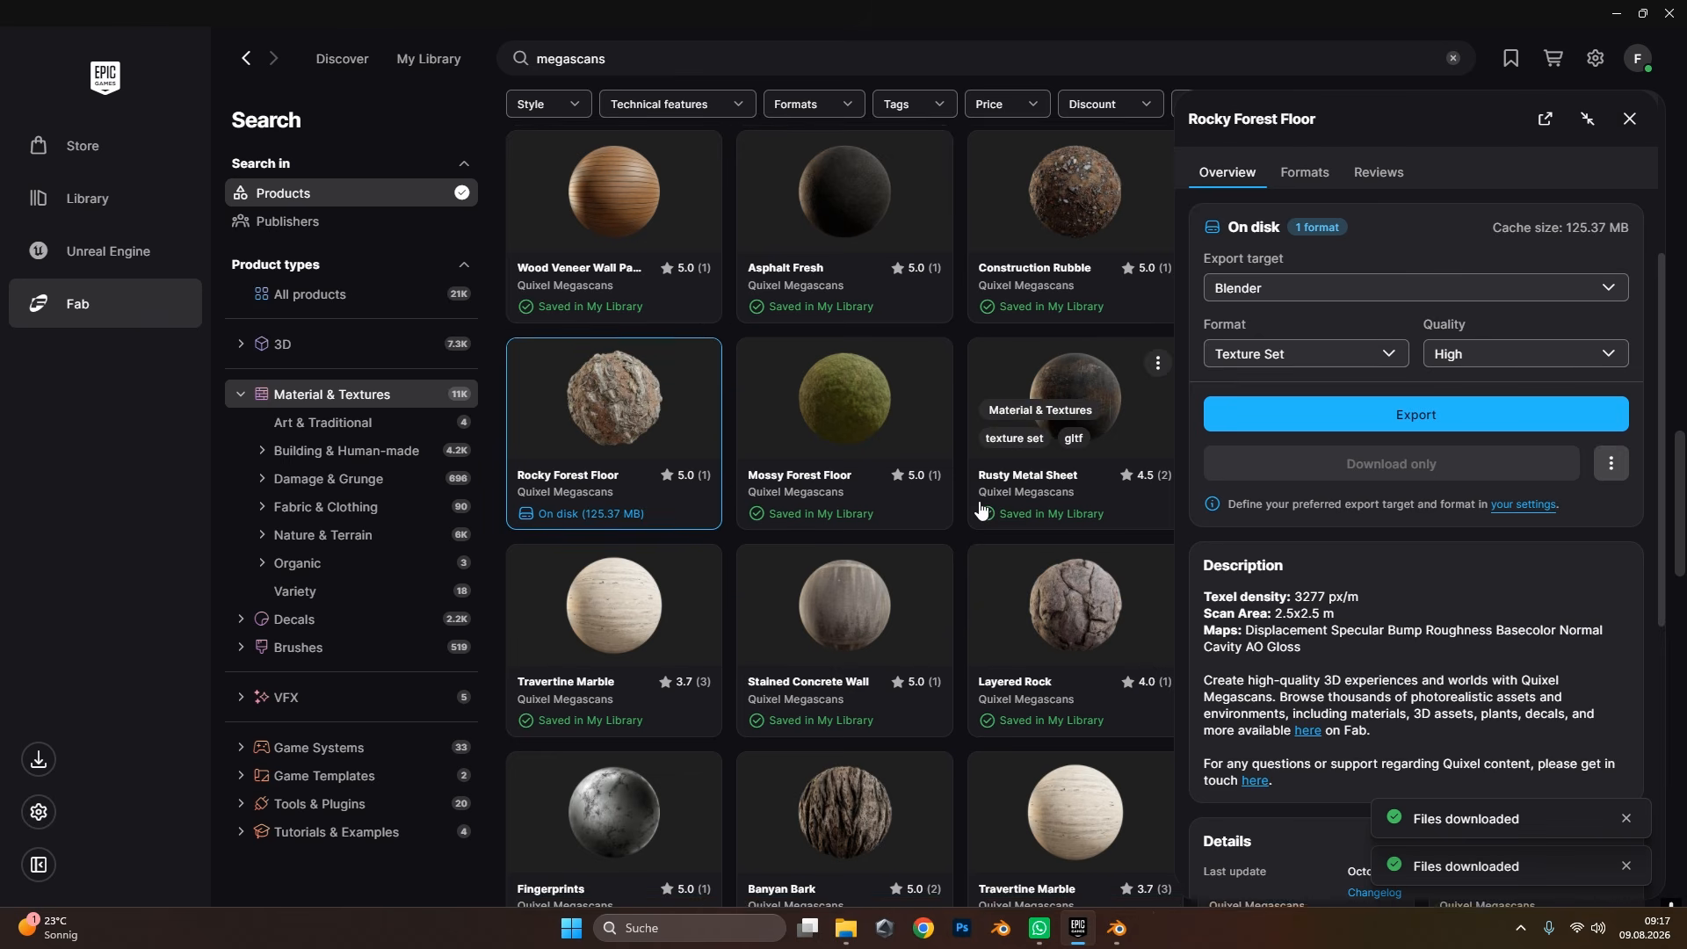
# Open the Rocky Forest Floor material's details and check its export settings: Blender target, Texture Set format and High quality.
pyautogui.scroll(3, 963, 509)
pyautogui.scroll(-1, 963, 514)
pyautogui.scroll(5, 965, 527)
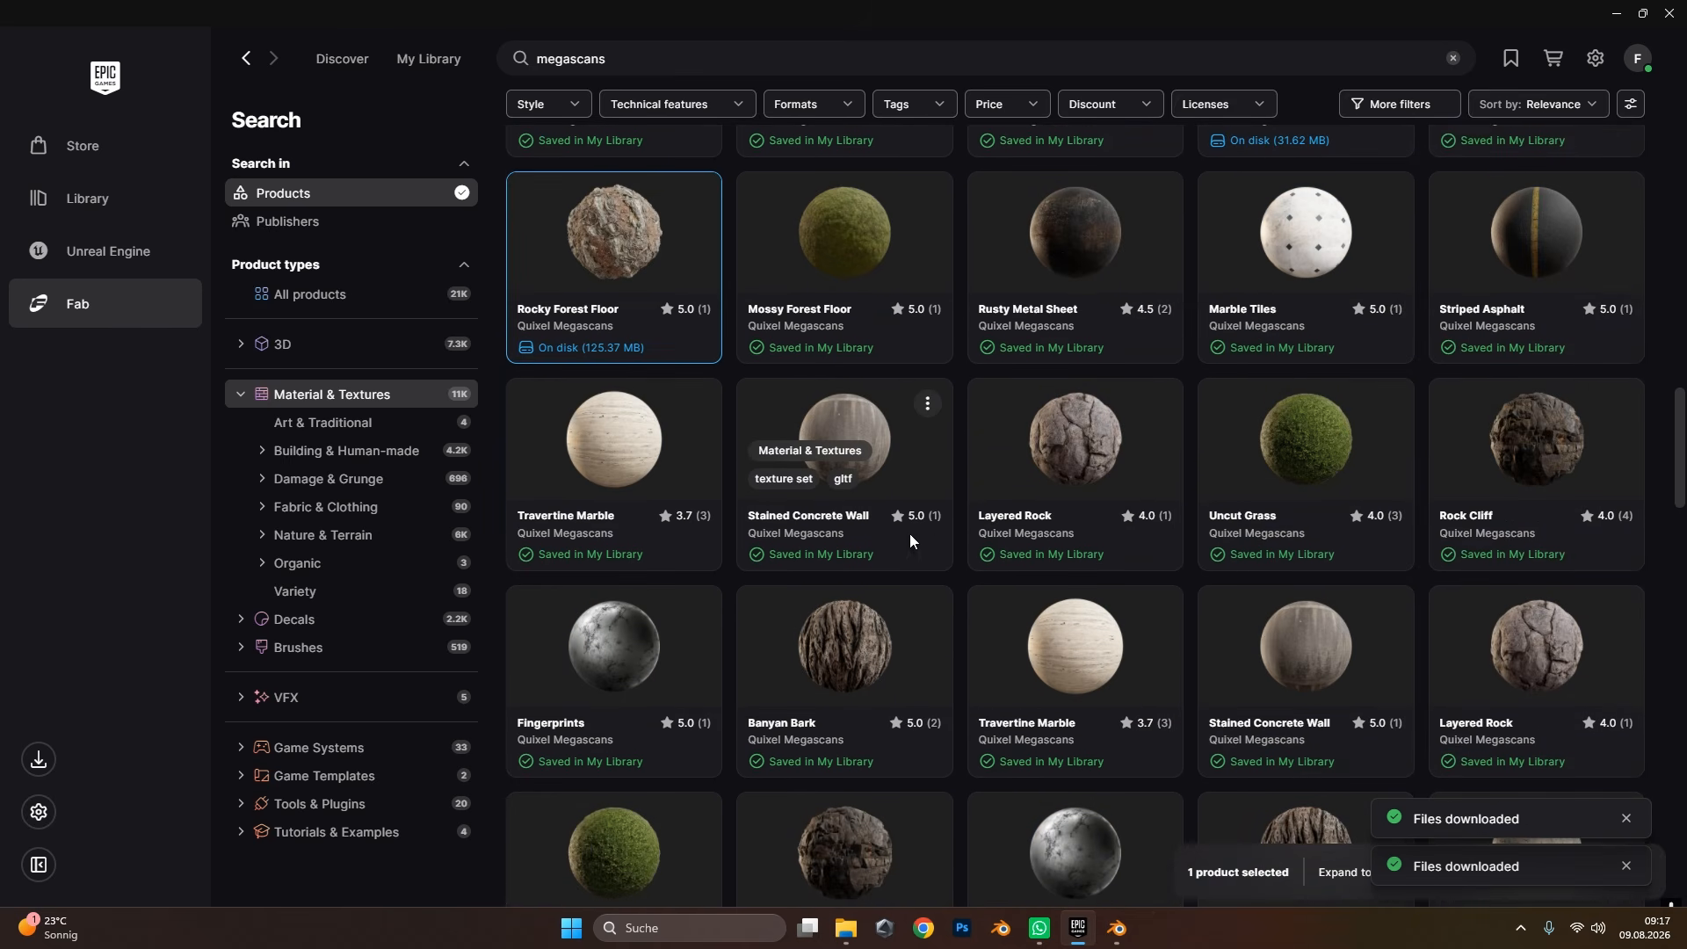
pyautogui.click(662, 436)
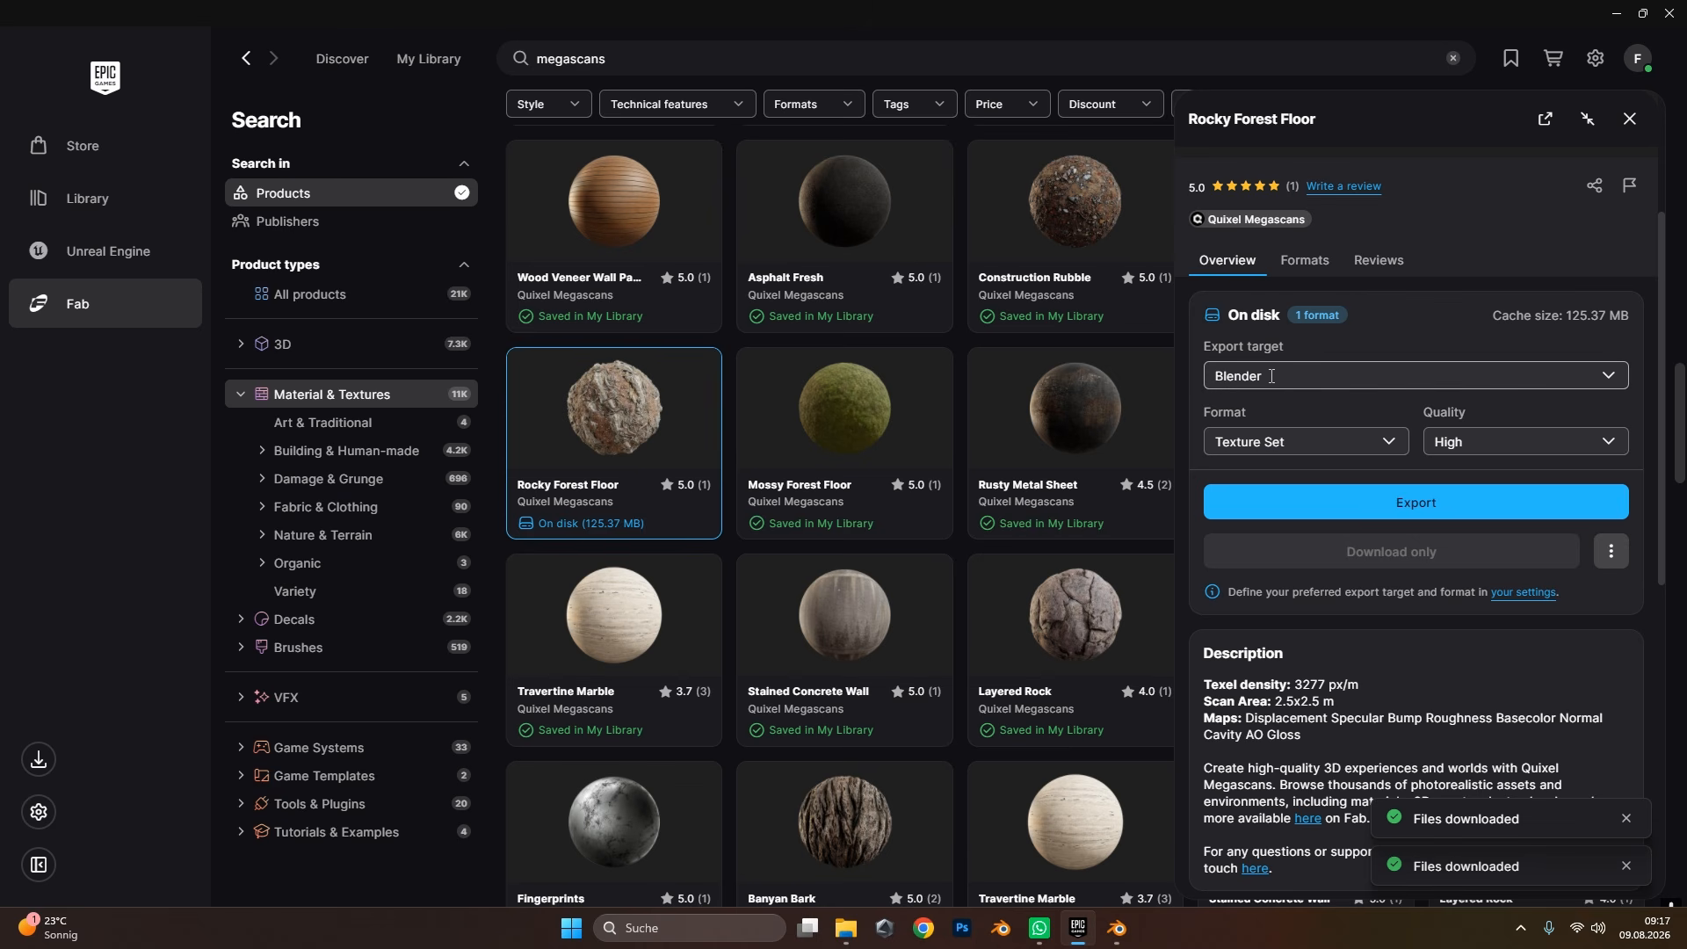
pyautogui.click(1274, 375)
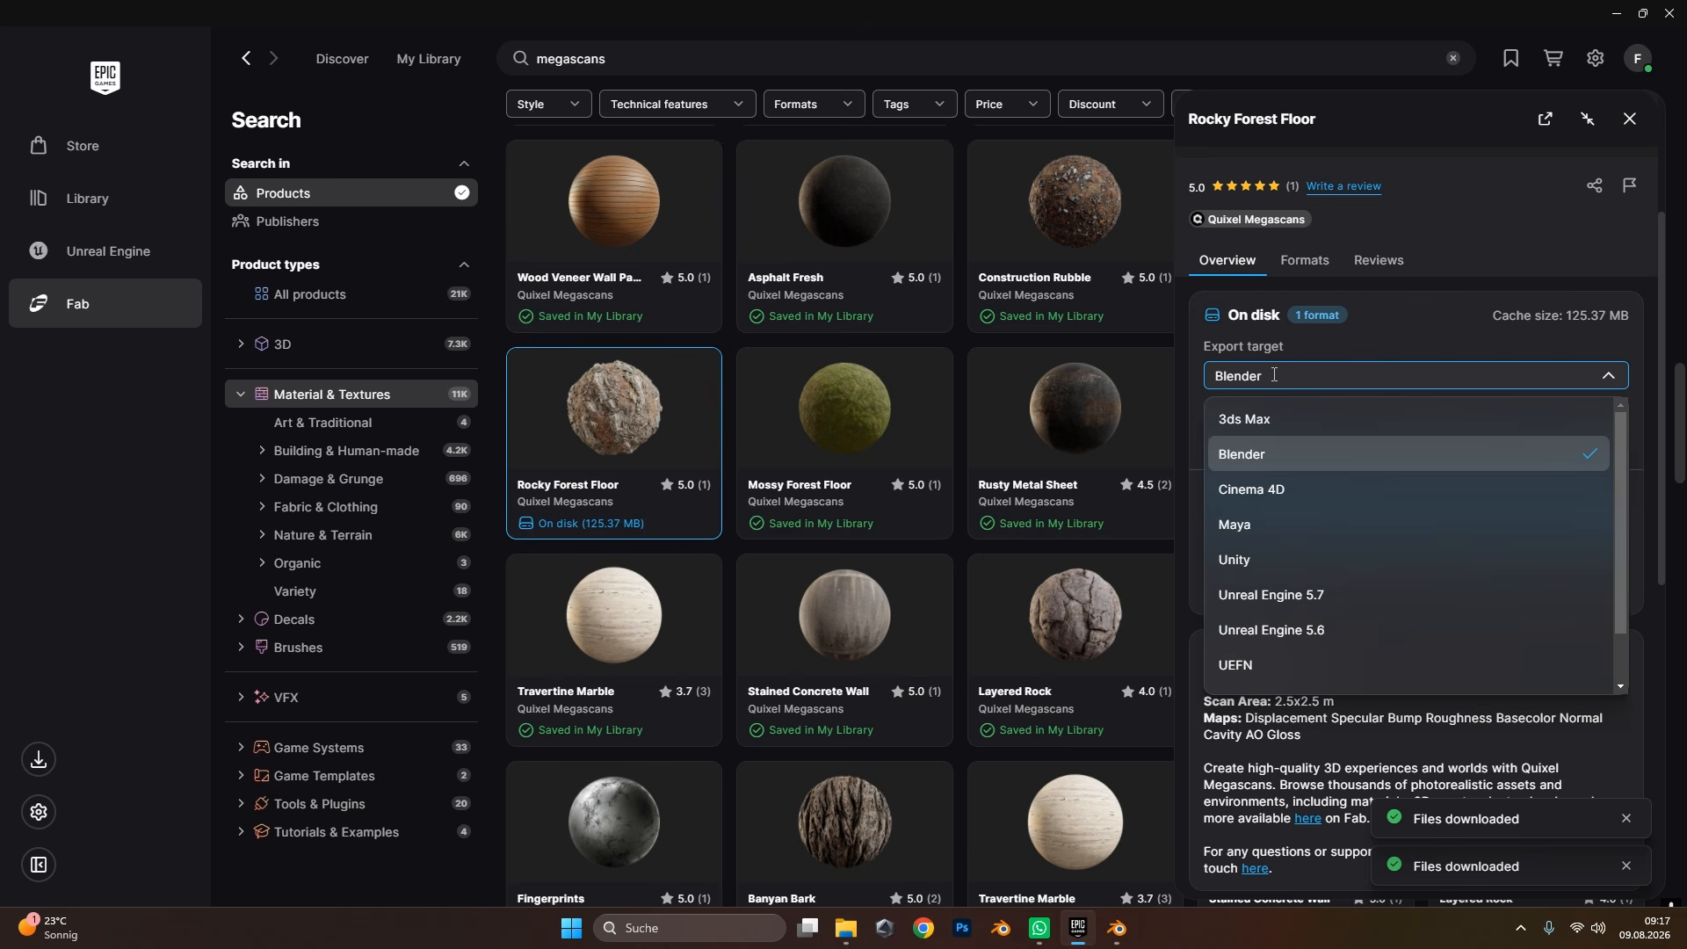
pyautogui.click(1274, 375)
pyautogui.click(1275, 442)
pyautogui.click(1481, 440)
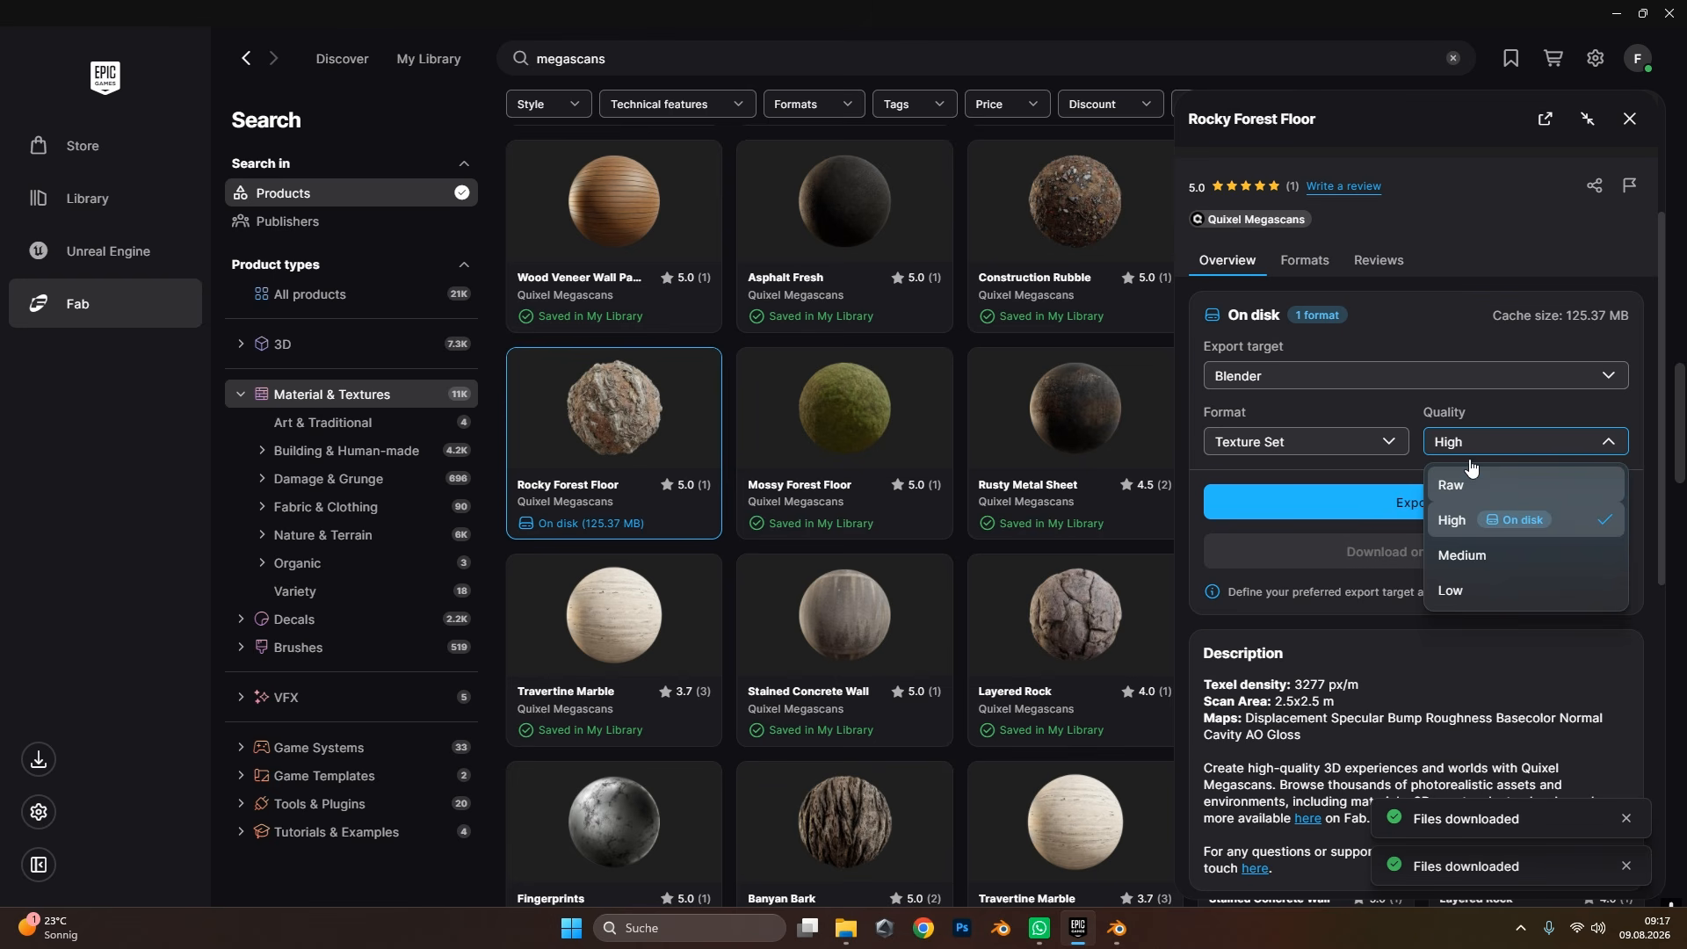
pyautogui.click(1407, 395)
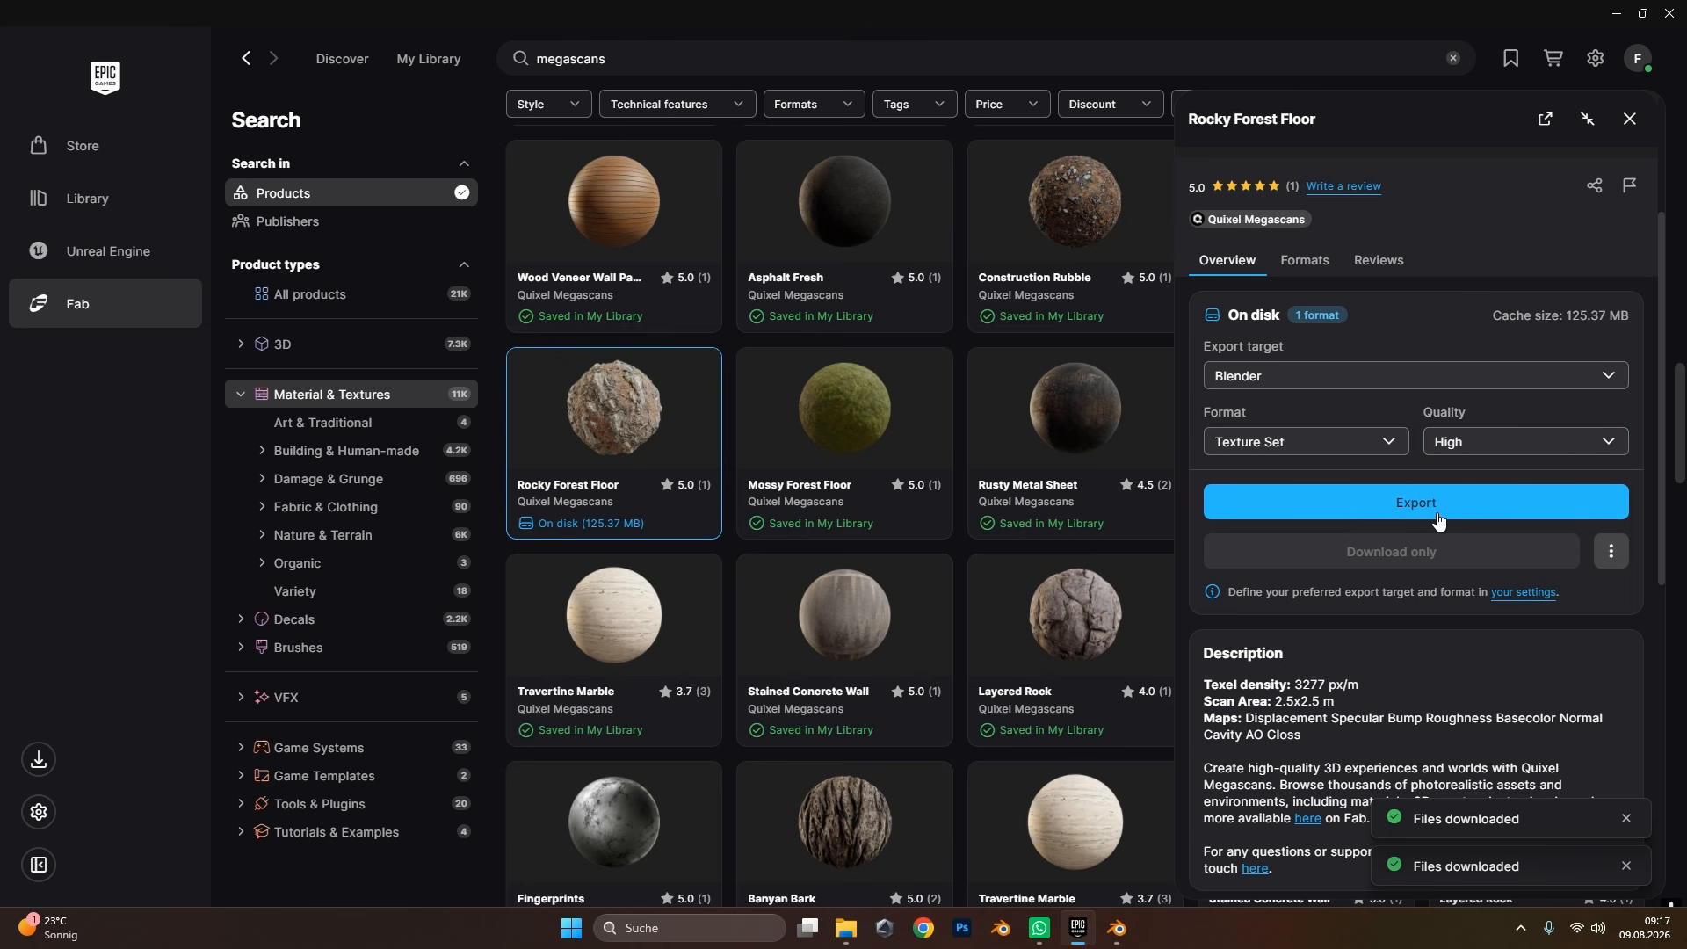
pyautogui.click(1398, 515)
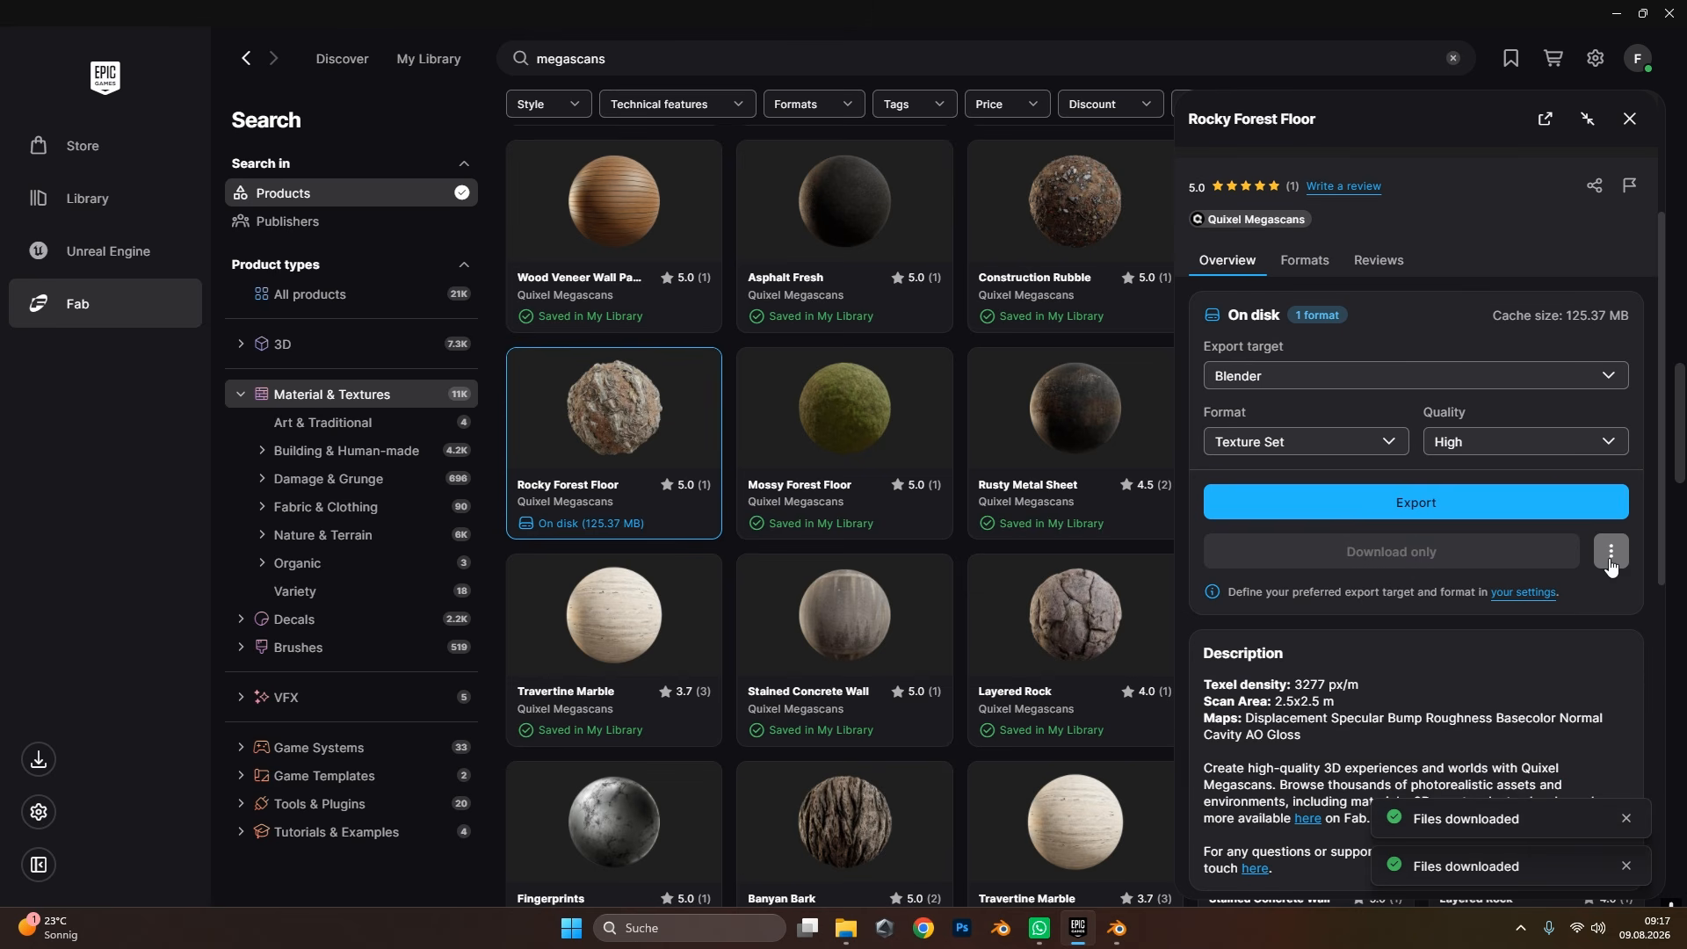
# Go to the Rocky Forest Floor material's local files and select the extracted folder's path for copying.
pyautogui.click(1610, 554)
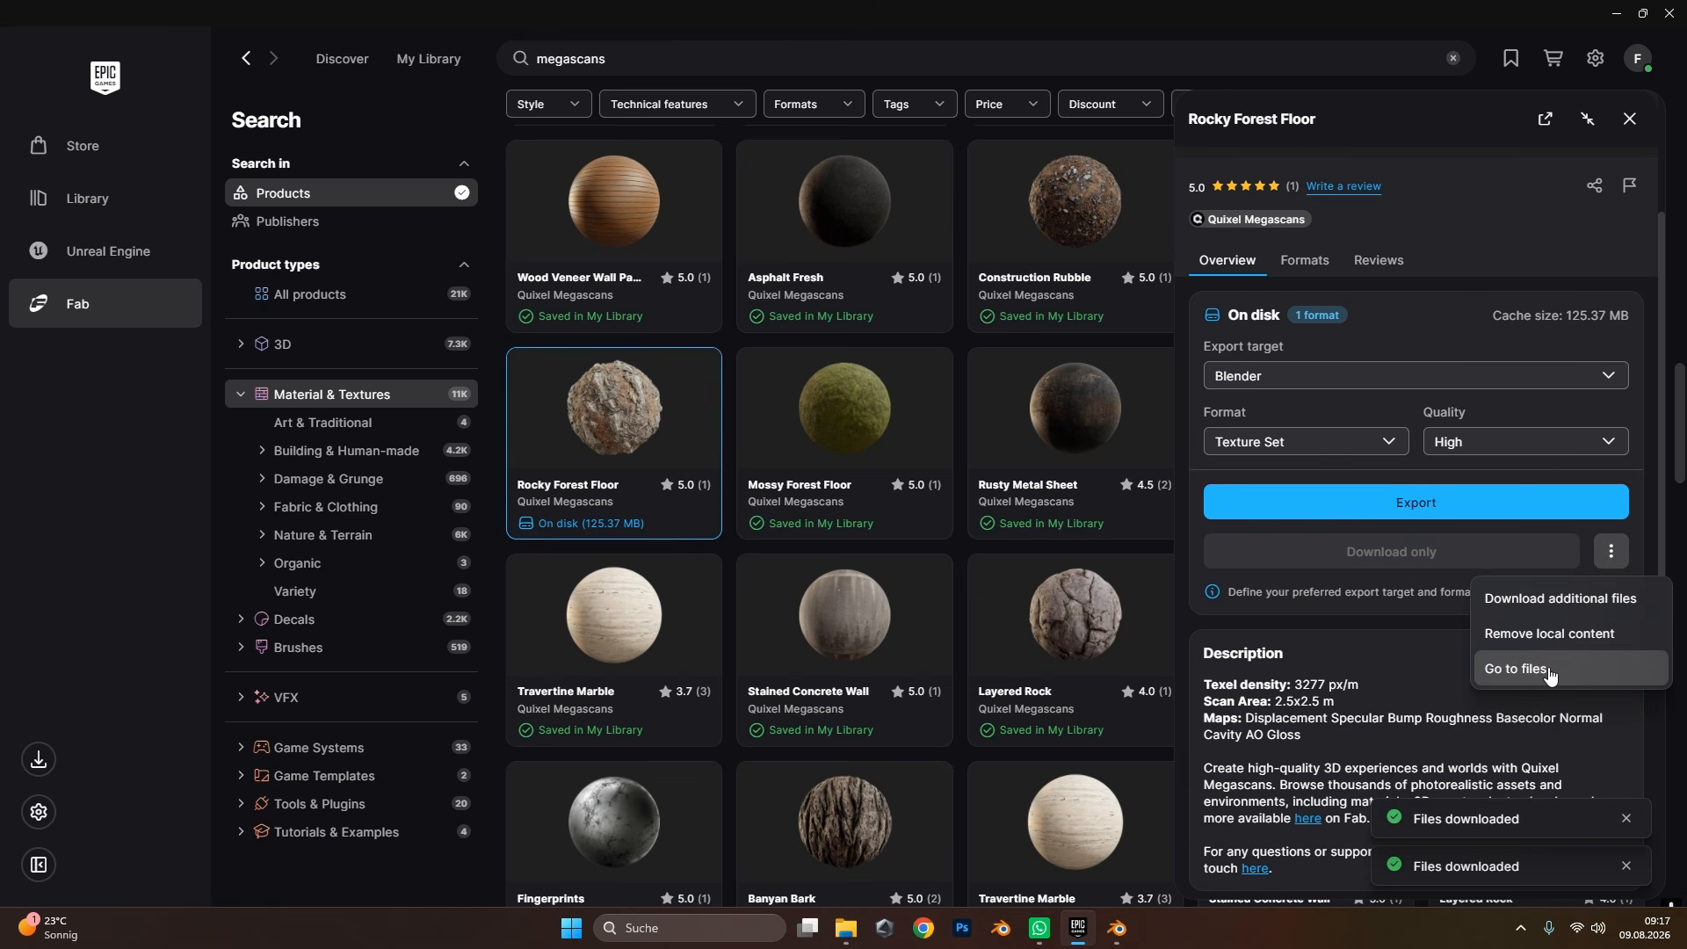
pyautogui.click(1552, 674)
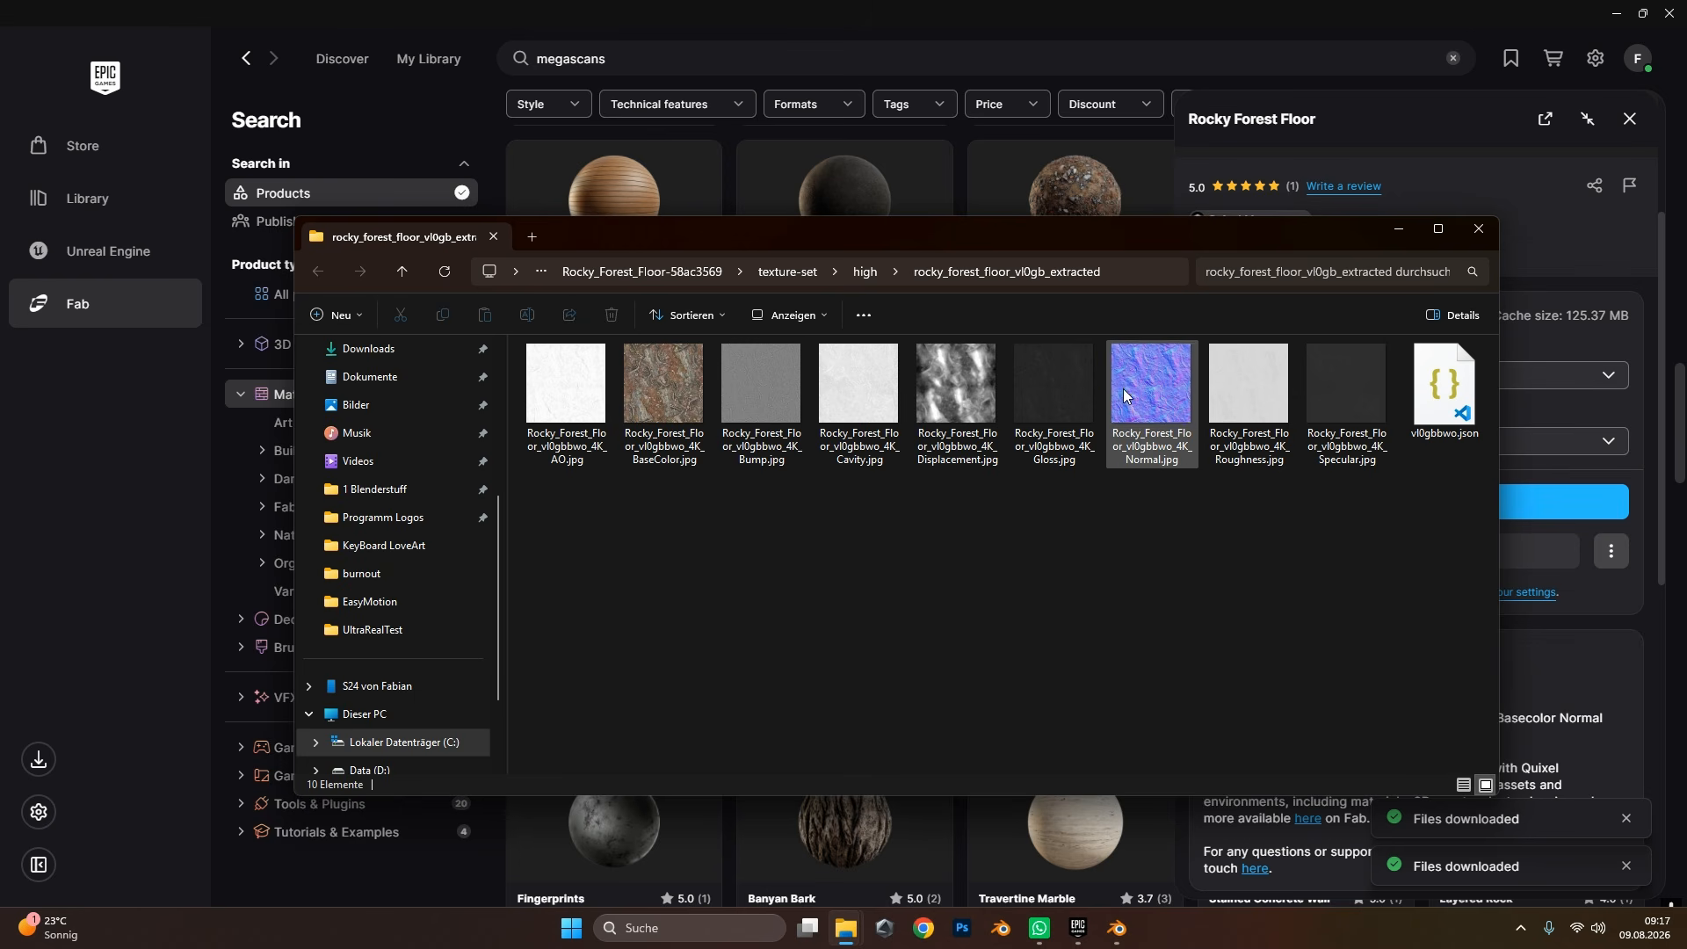
pyautogui.click(1124, 277)
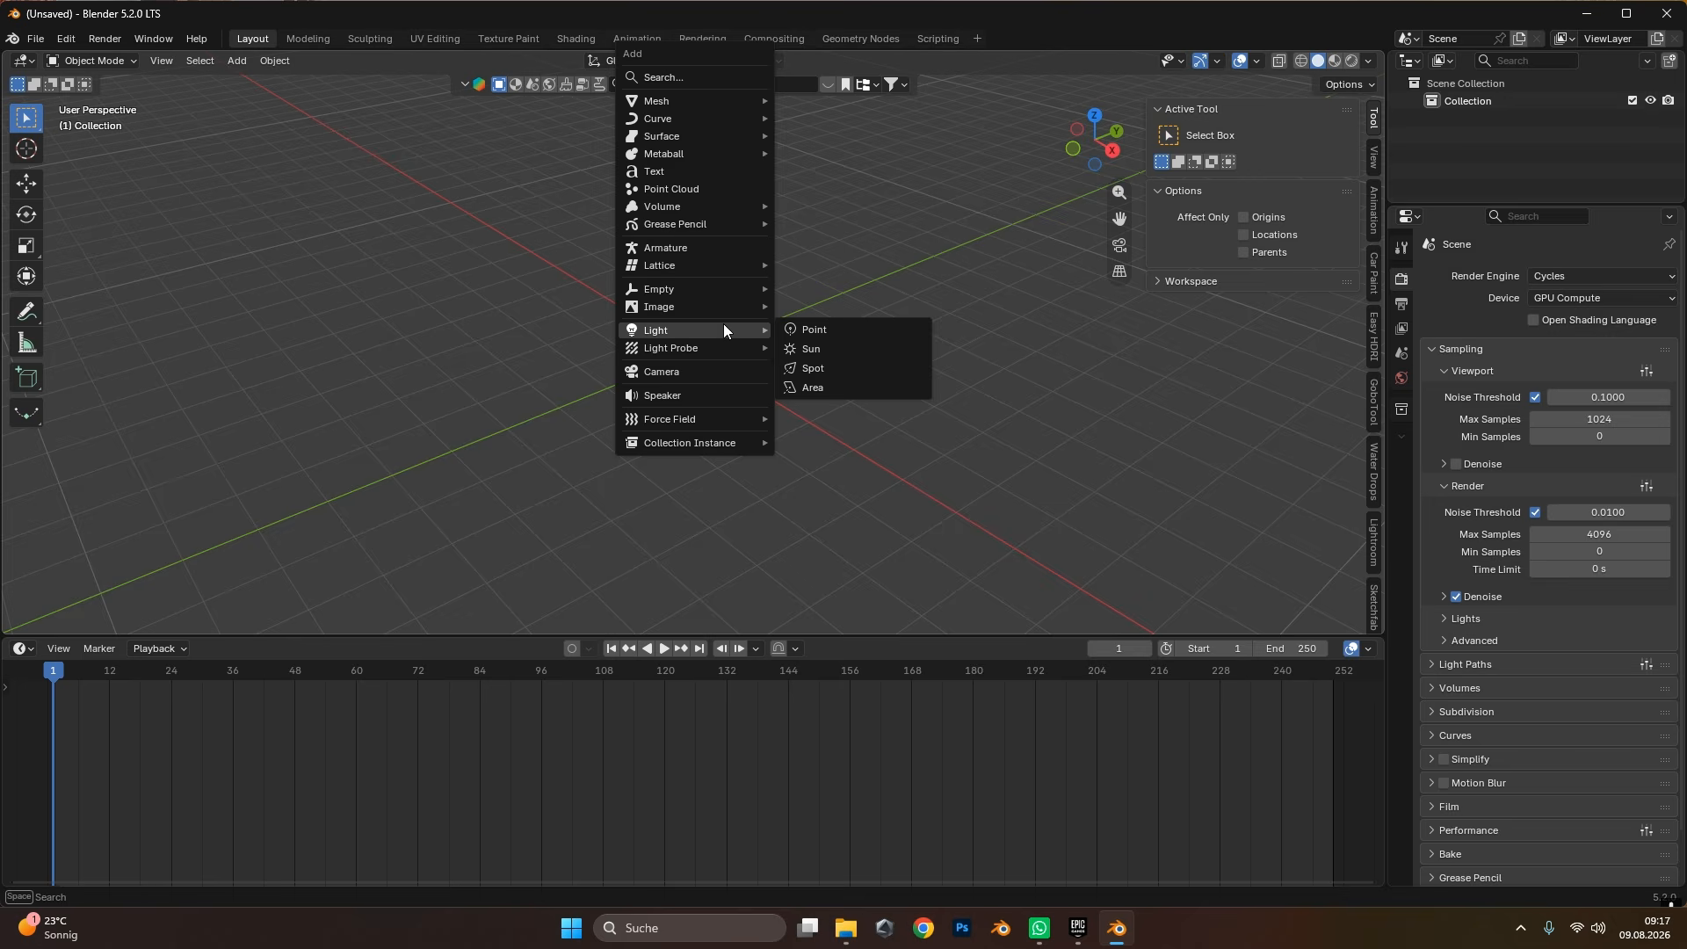
# Switch to Blender and add a plane mesh to the empty scene.
pyautogui.moveTo(710, 102)
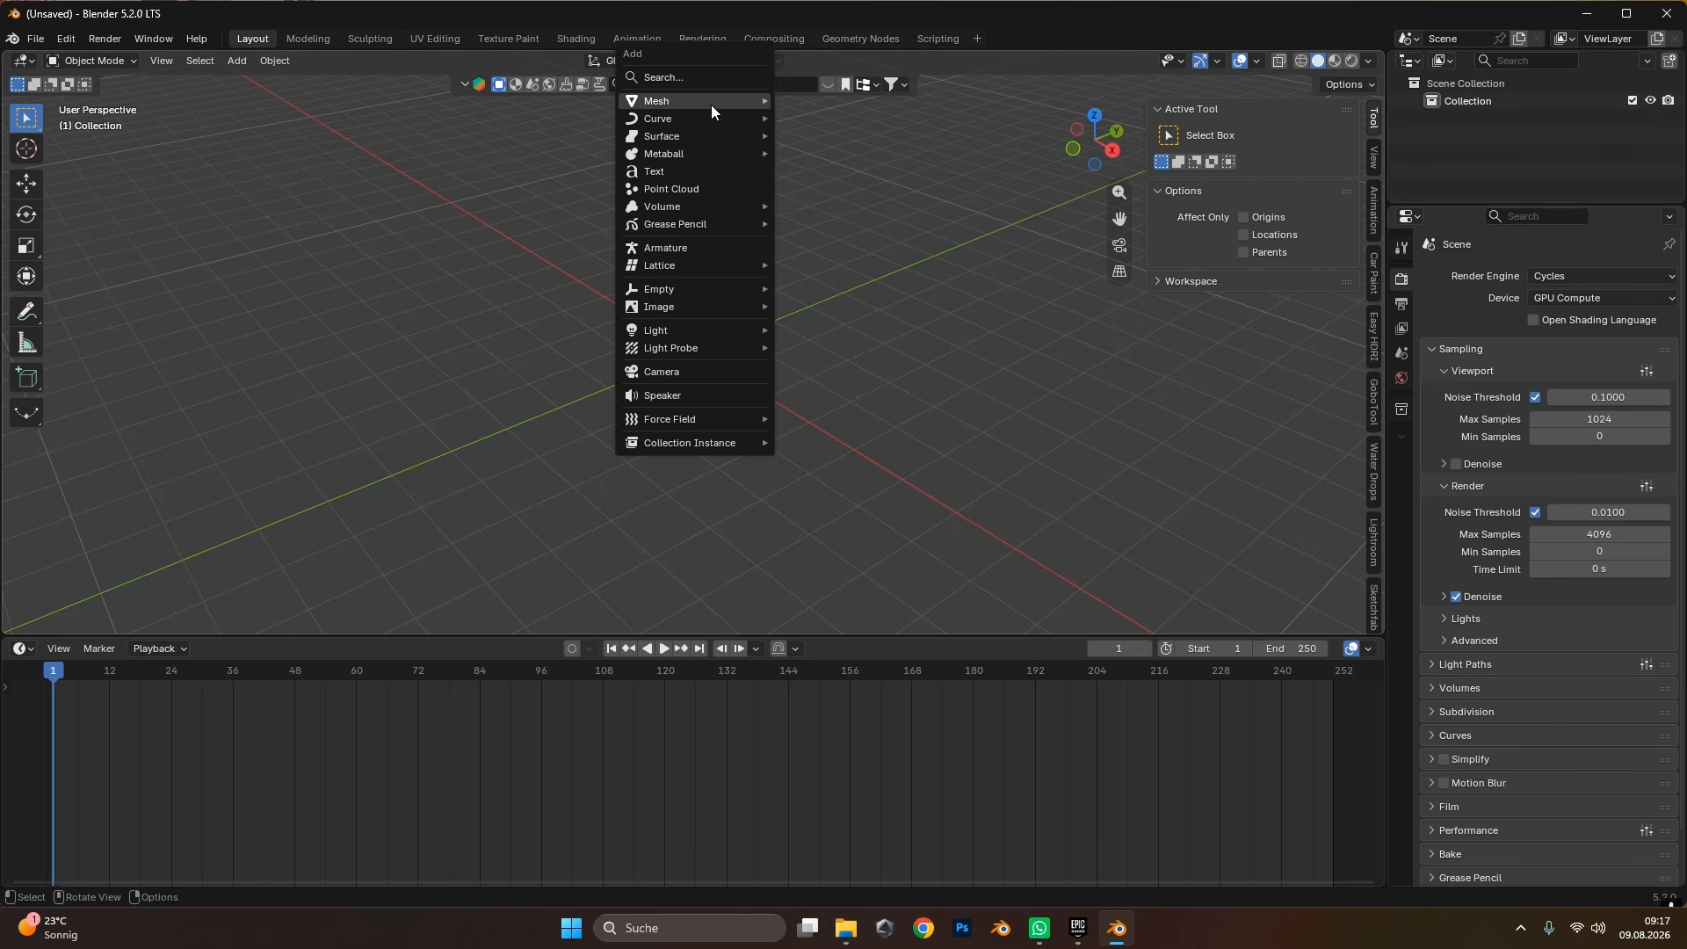
pyautogui.click(829, 103)
# Change the timeline area to the Shader Editor, create a new material for the plane and enlarge the node area.
pyautogui.click(21, 648)
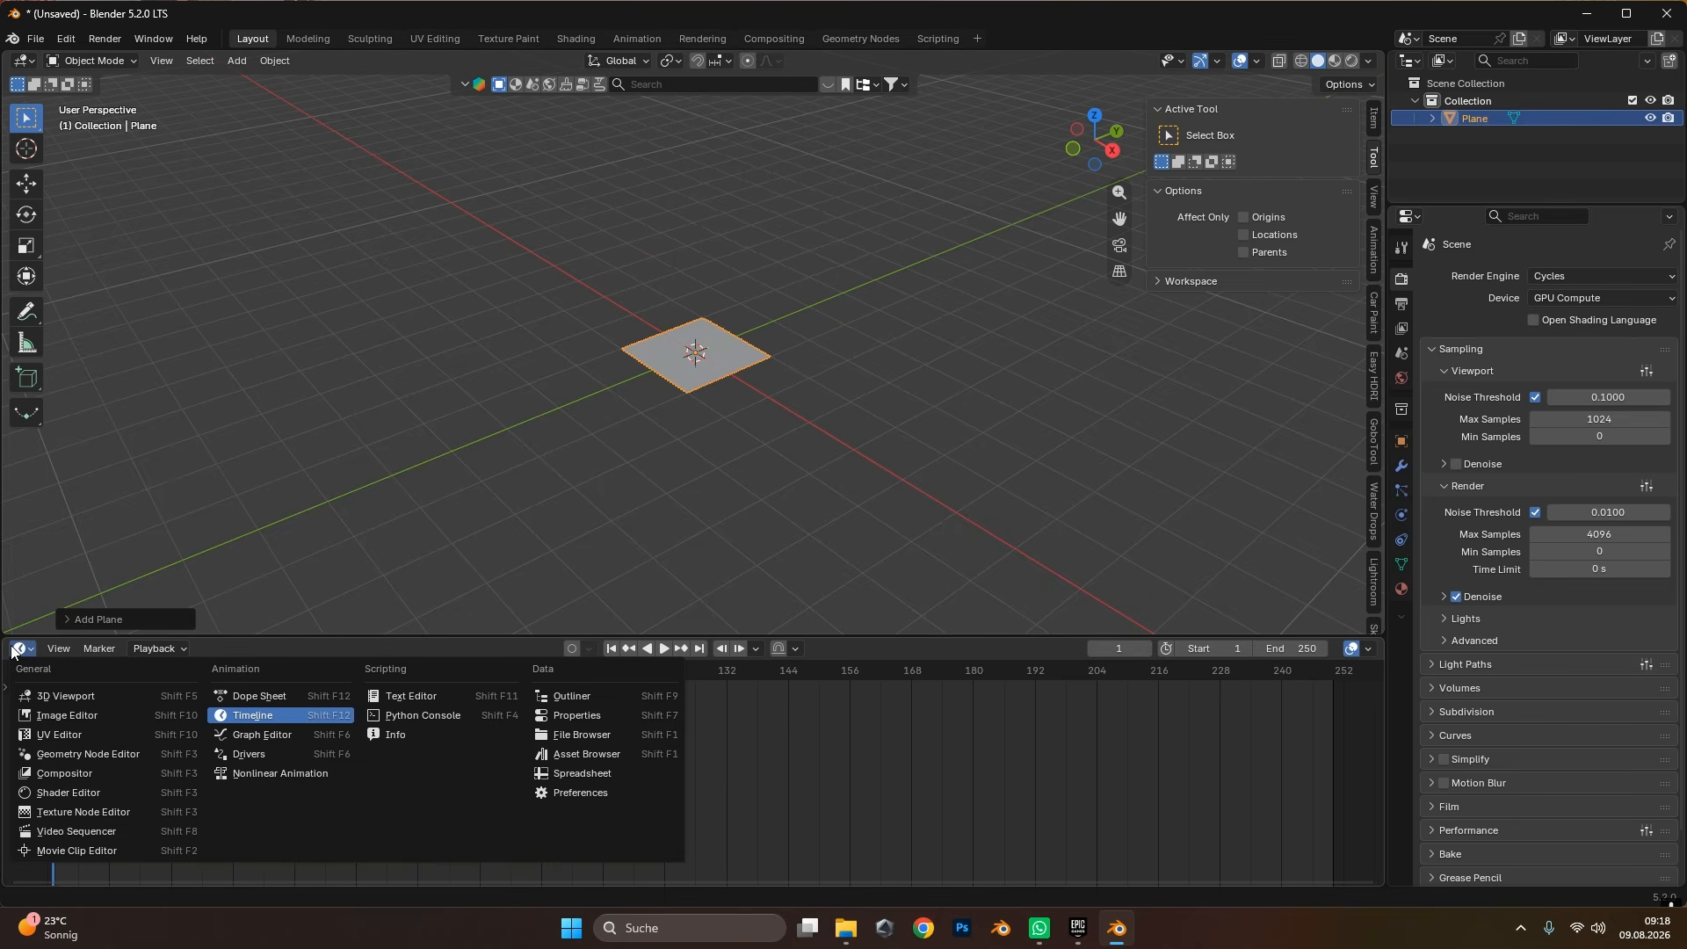
pyautogui.click(91, 792)
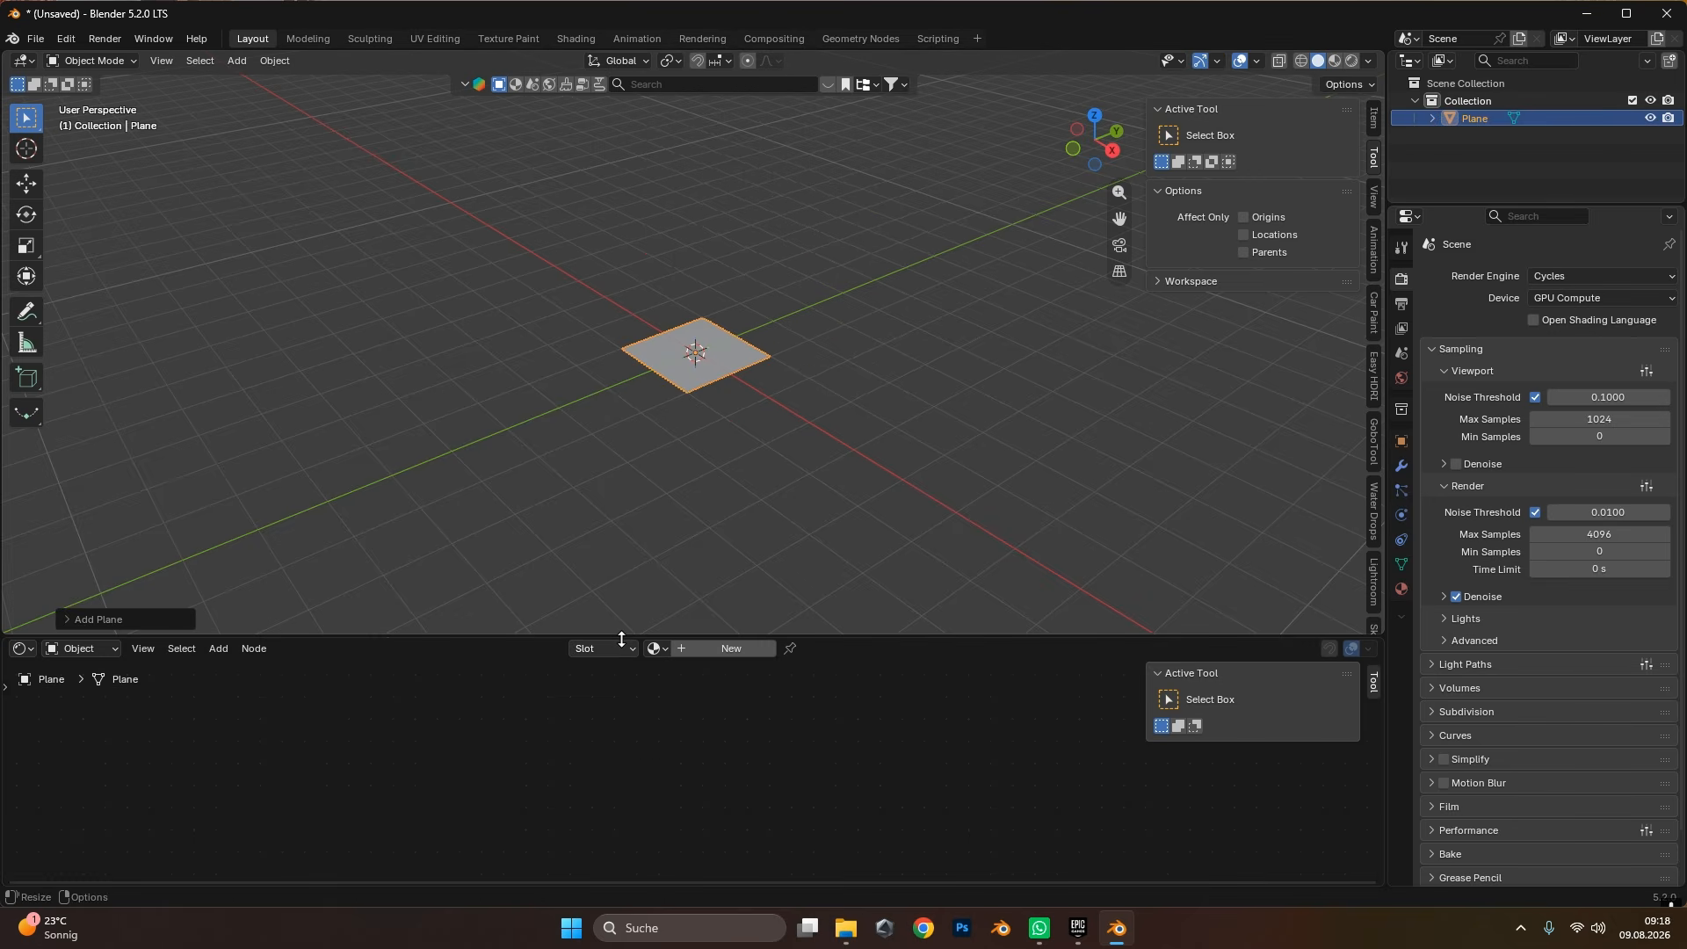
pyautogui.click(704, 651)
pyautogui.moveTo(740, 634); pyautogui.dragTo(739, 533)
pyautogui.scroll(6, 703, 814)
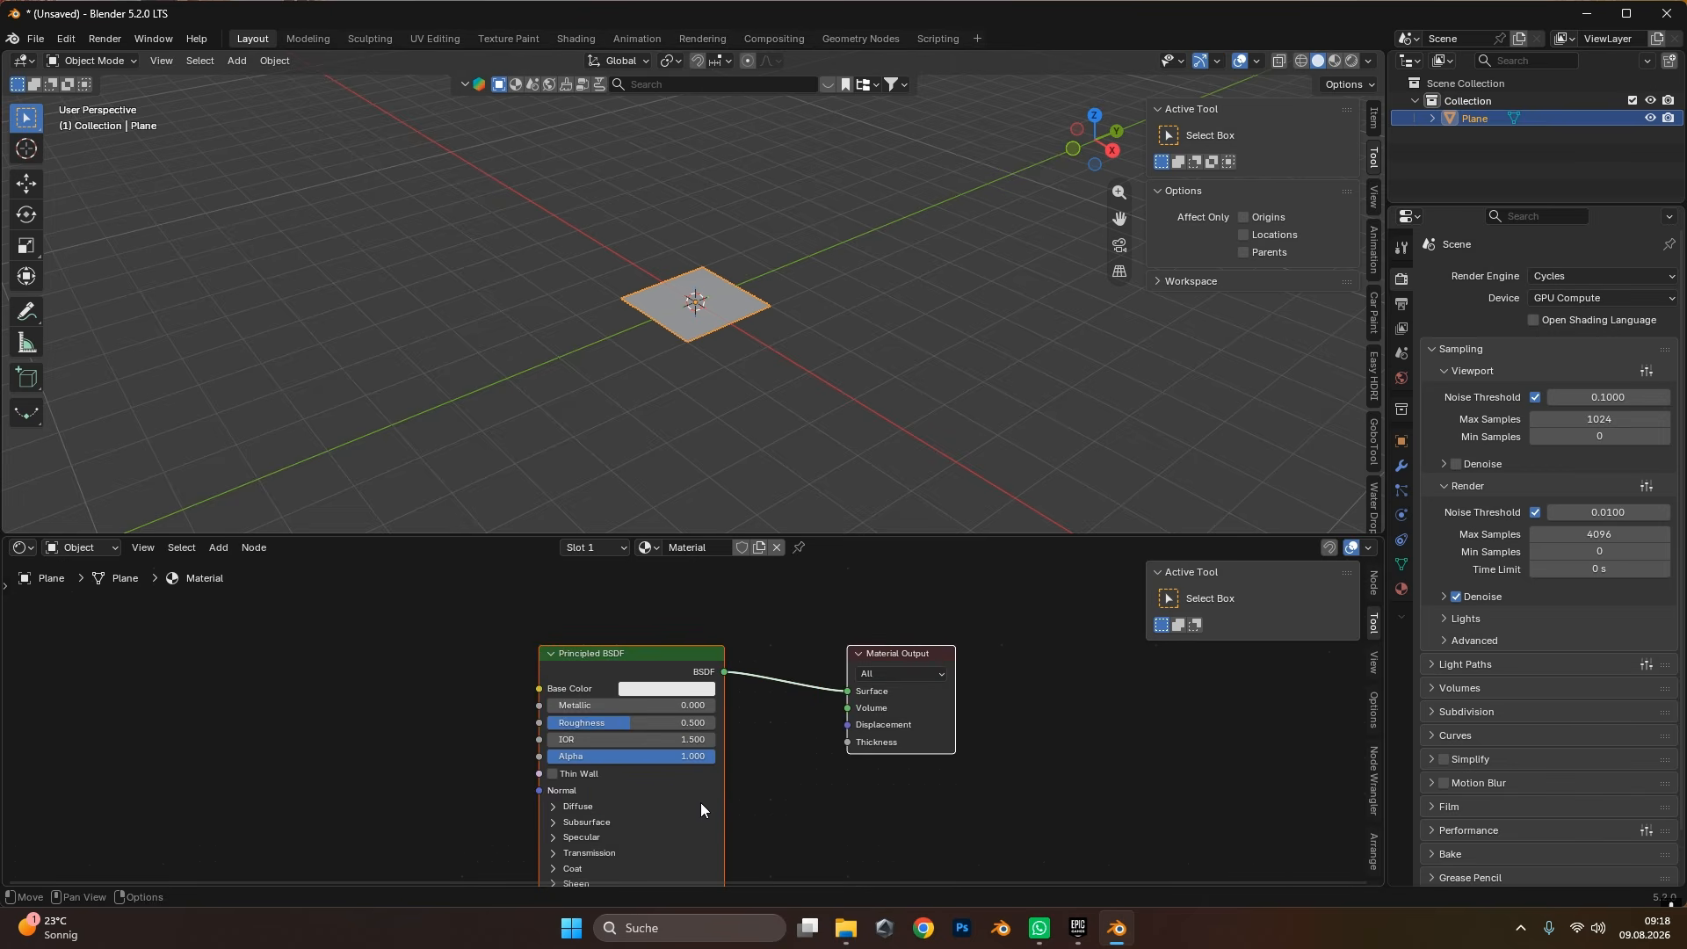
pyautogui.moveTo(776, 775); pyautogui.dragTo(896, 727, button='middle')
# Search the add-on preferences for "node" and check that Node Wrangler is enabled.
pyautogui.click(66, 39)
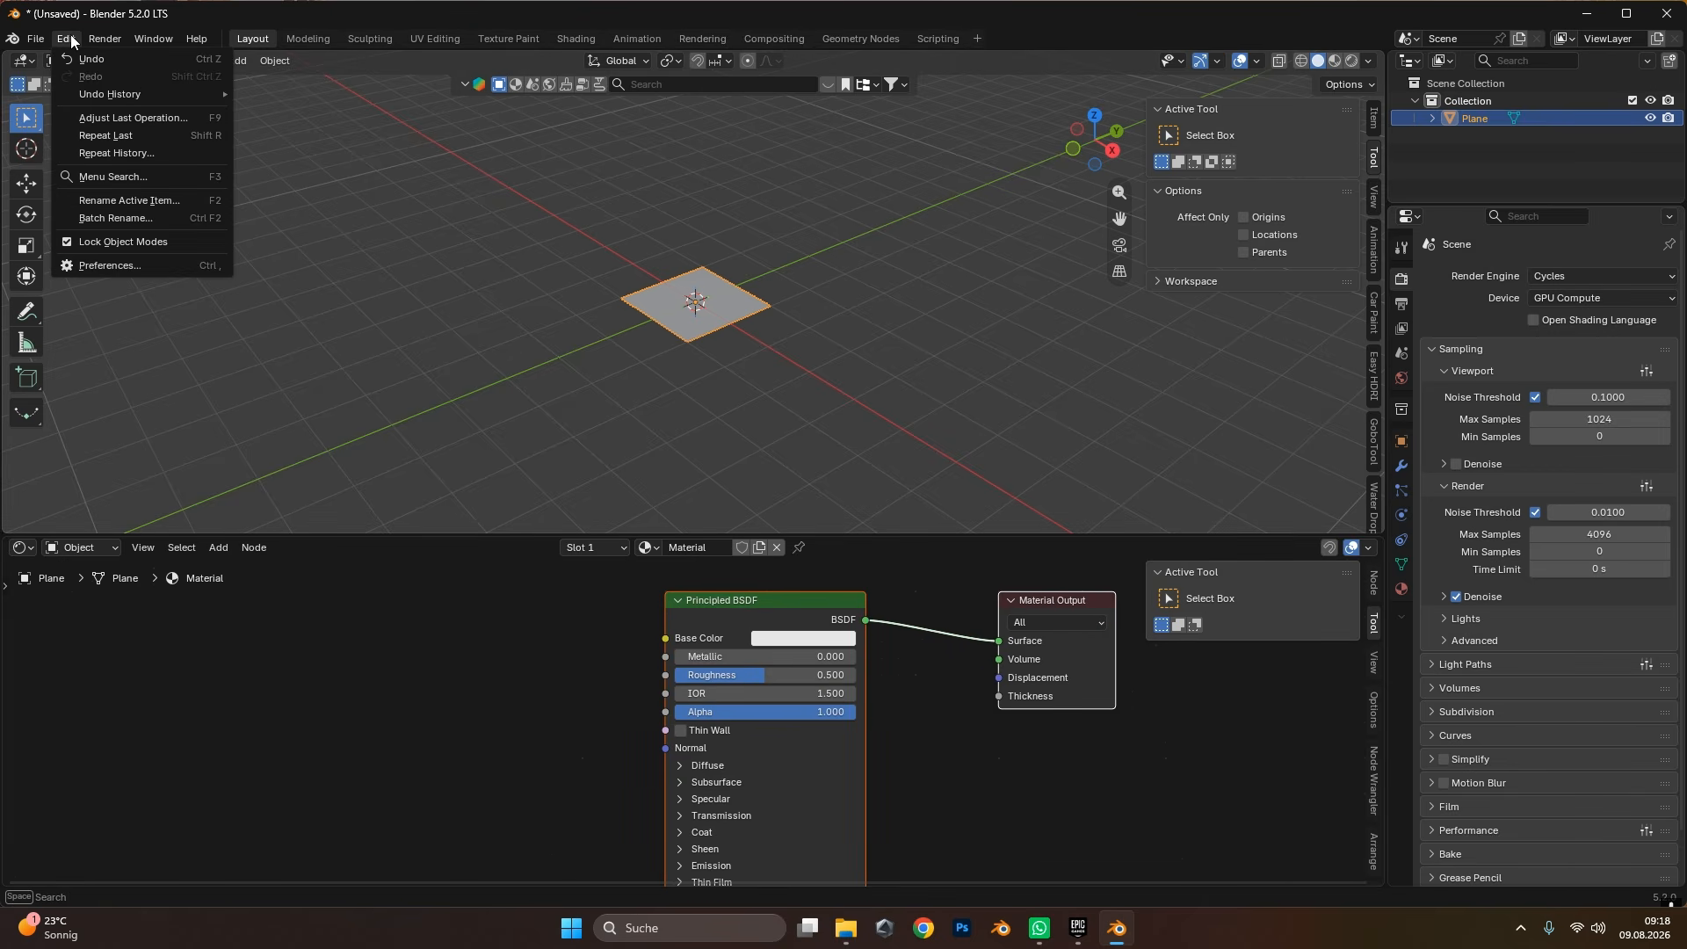
pyautogui.click(108, 265)
pyautogui.click(670, 171)
pyautogui.write('node')
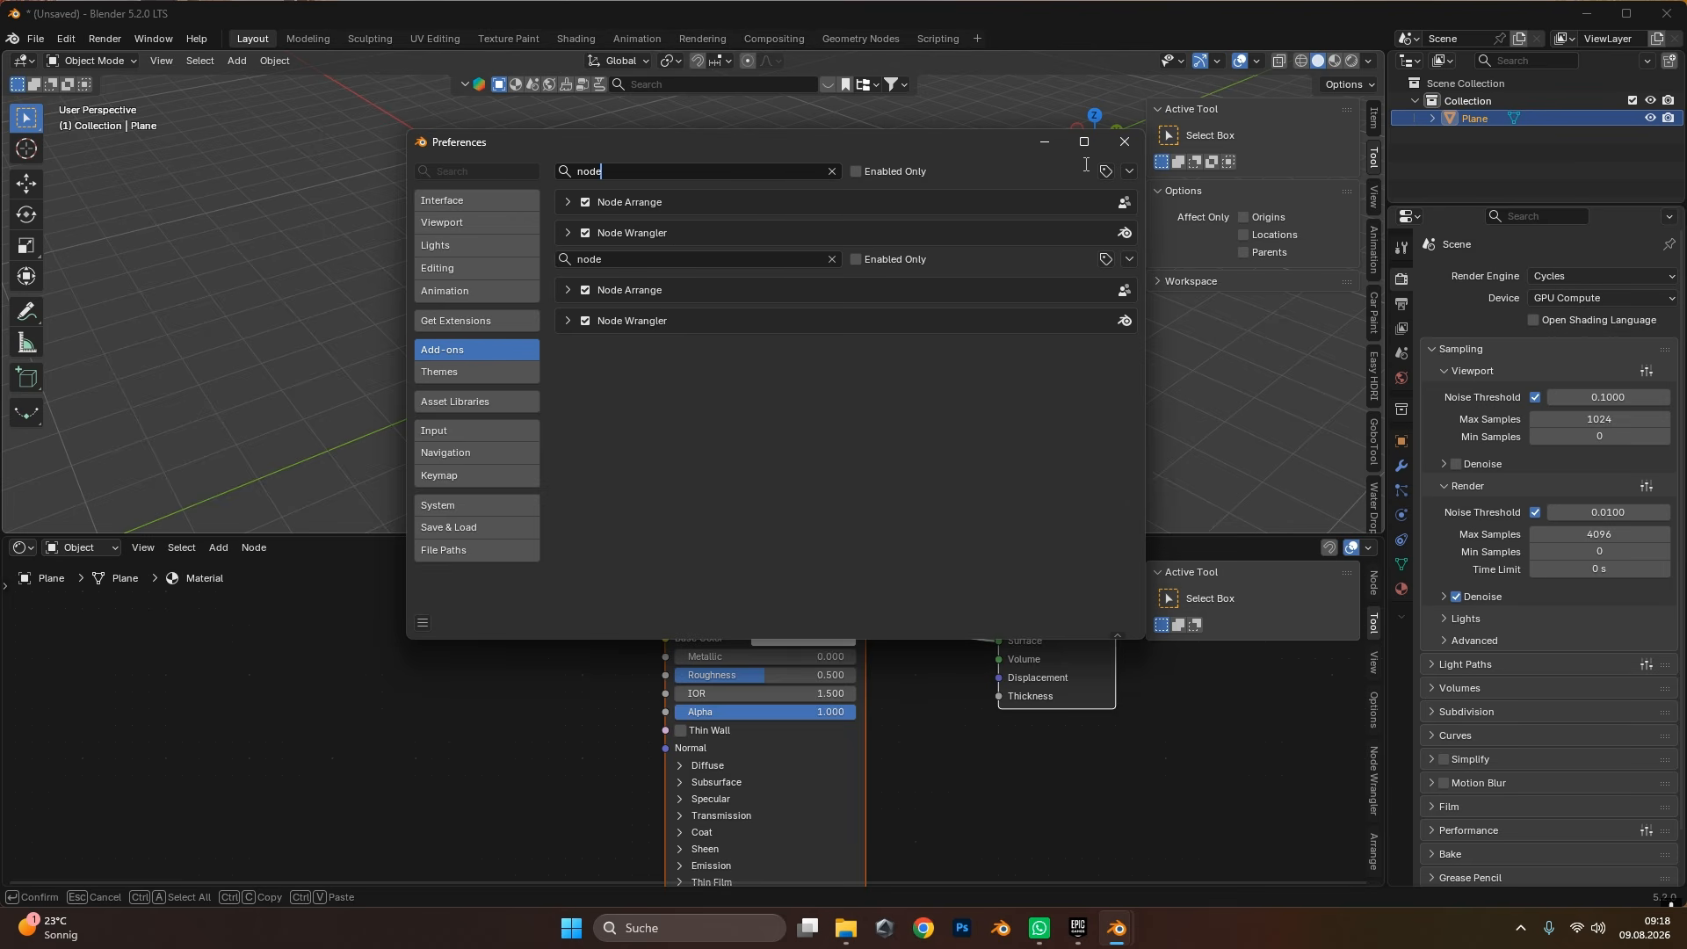
pyautogui.click(1125, 144)
# Start Node Wrangler's Principled Texture Setup on the Principled BSDF node and go to the copied rocky_forest_floor_vl0gb_extracted folder path.
pyautogui.moveTo(939, 533); pyautogui.dragTo(936, 479)
pyautogui.moveTo(951, 782); pyautogui.dragTo(980, 766, button='middle')
pyautogui.click(830, 569)
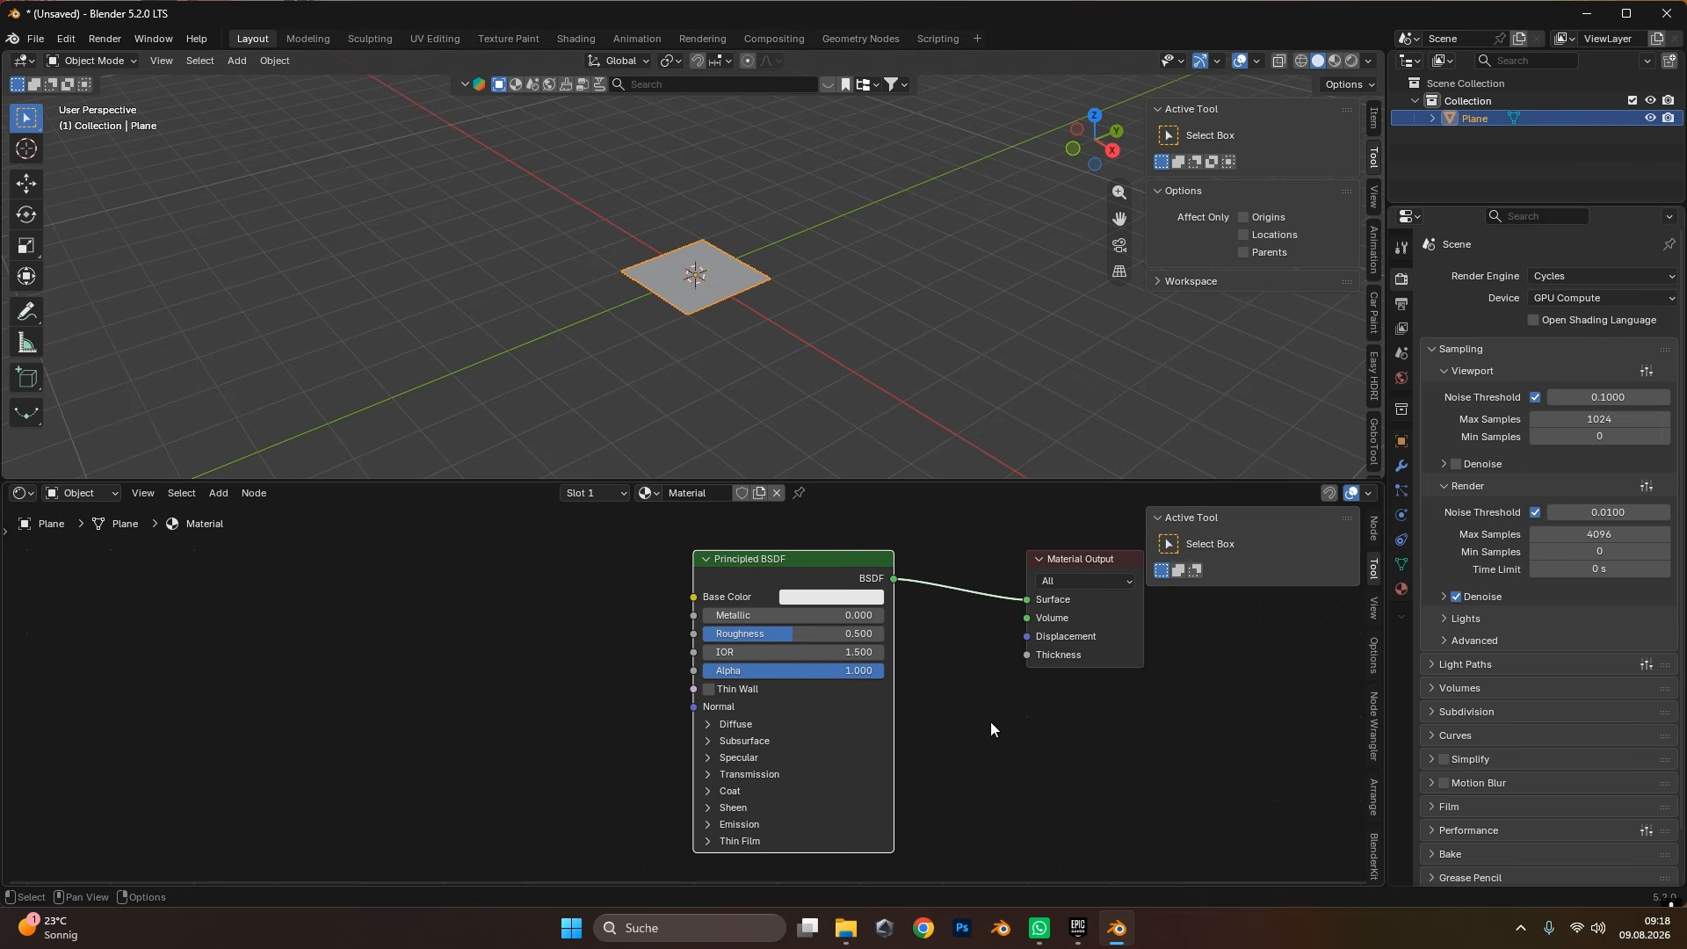
pyautogui.hotkey('ctrl', 'shift', 't')
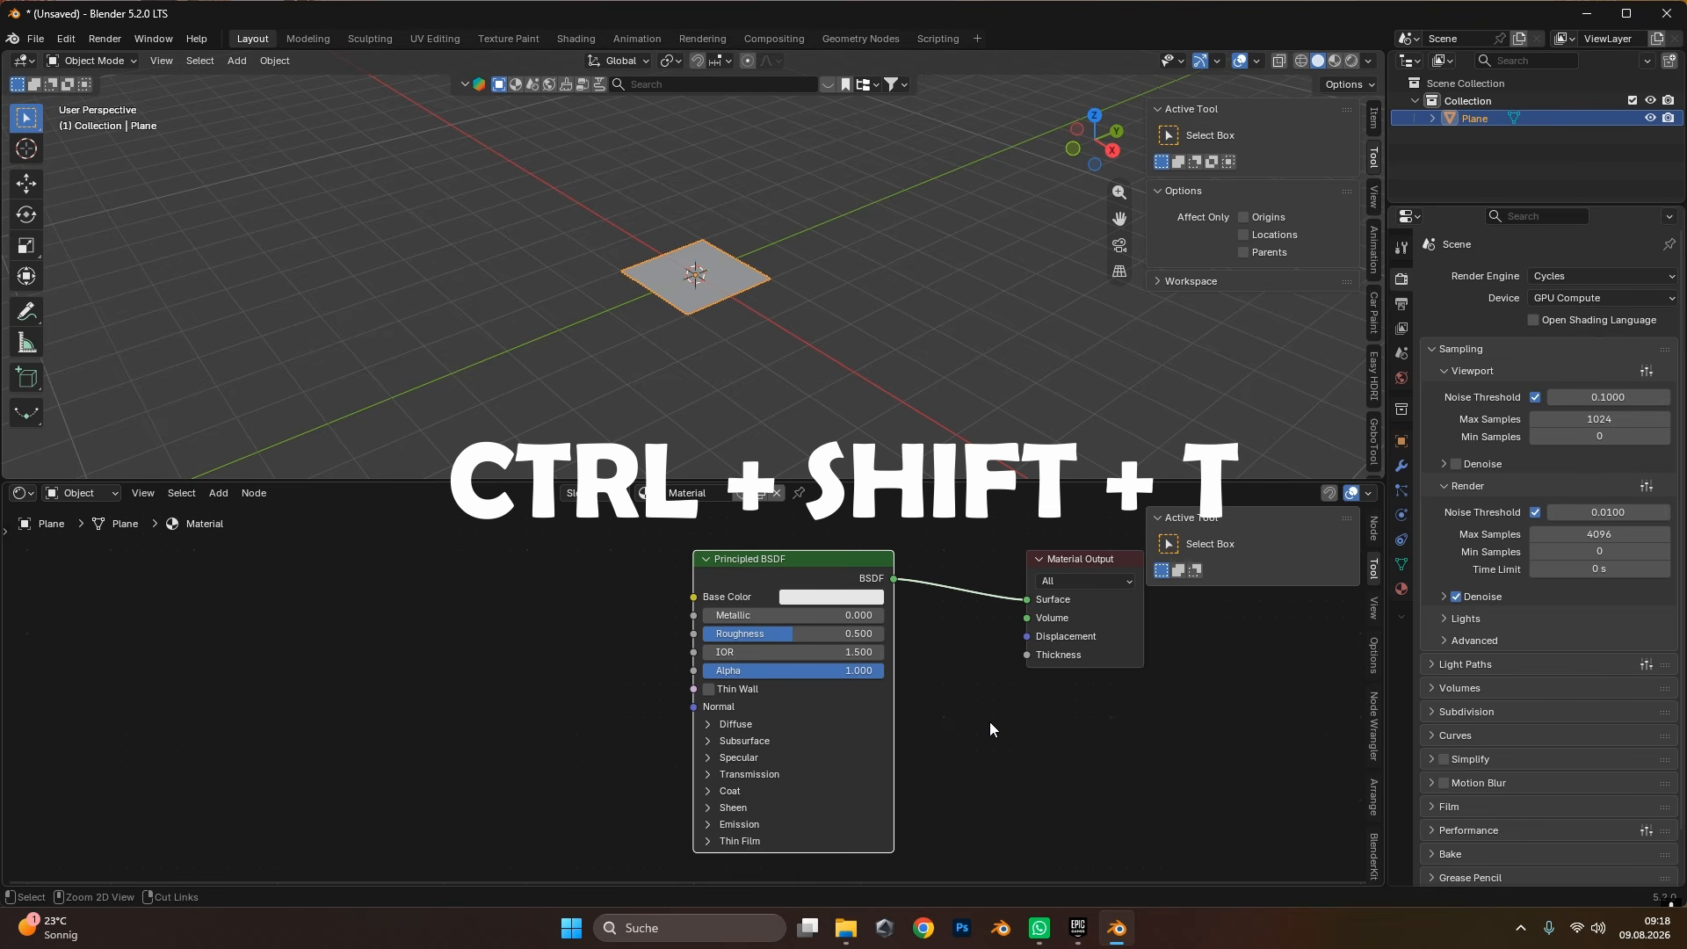
pyautogui.hotkey('ctrl', 'shift', 't')
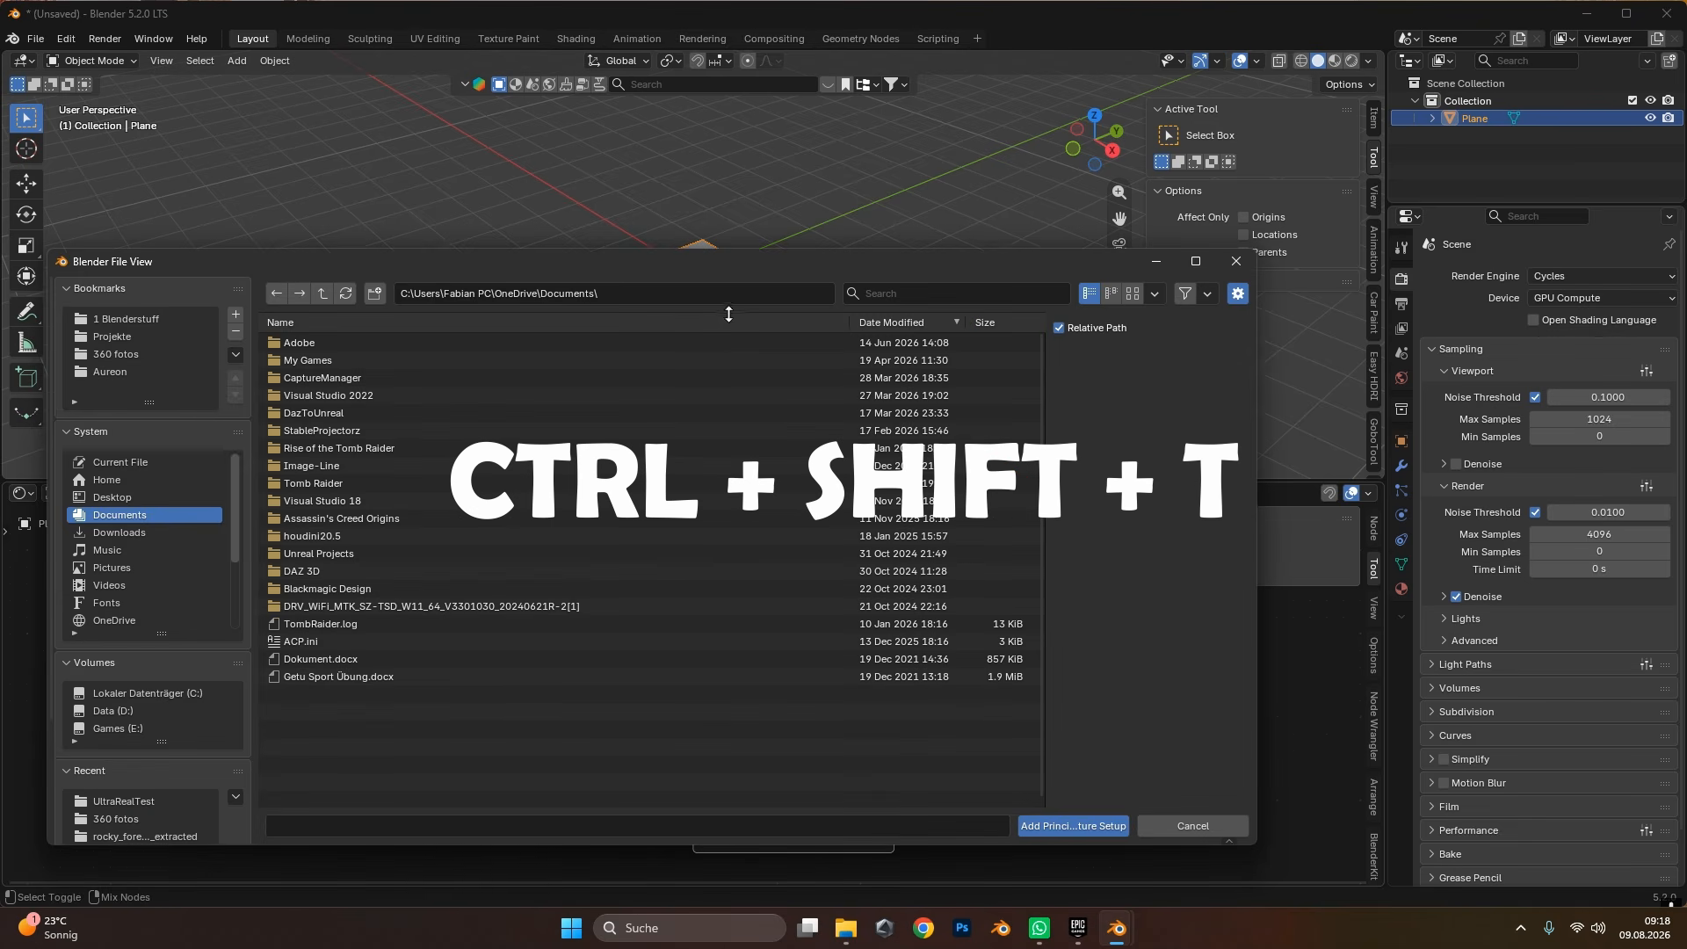
pyautogui.click(674, 297)
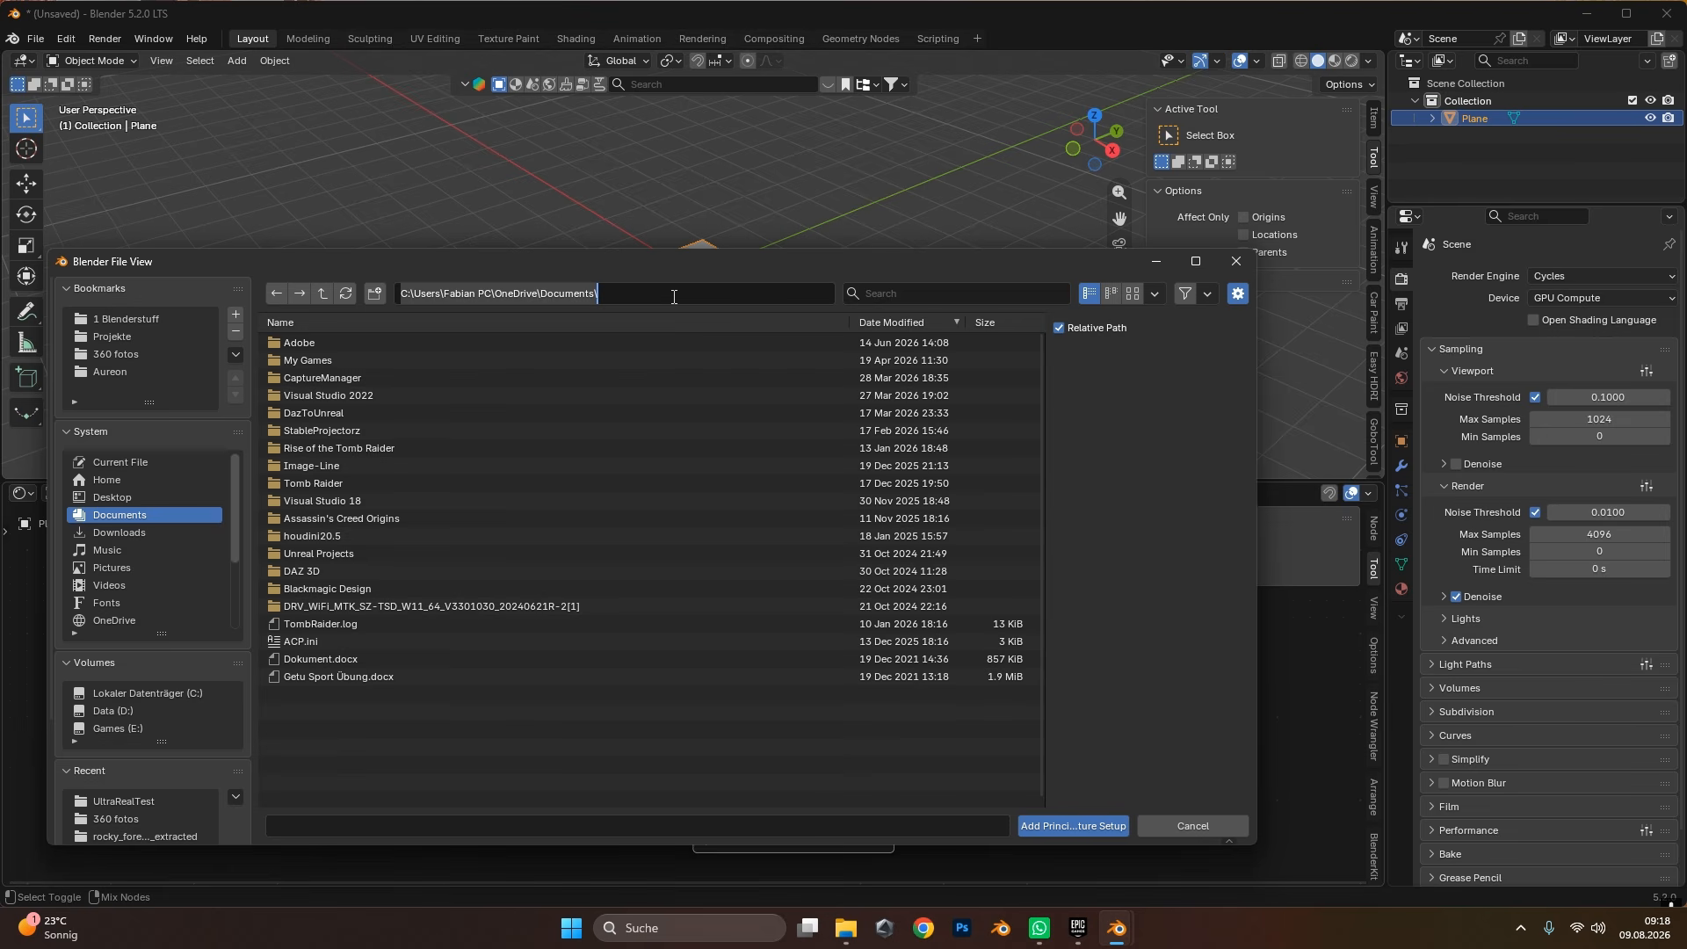
pyautogui.hotkey('ctrl', 'v')
pyautogui.write('\\')
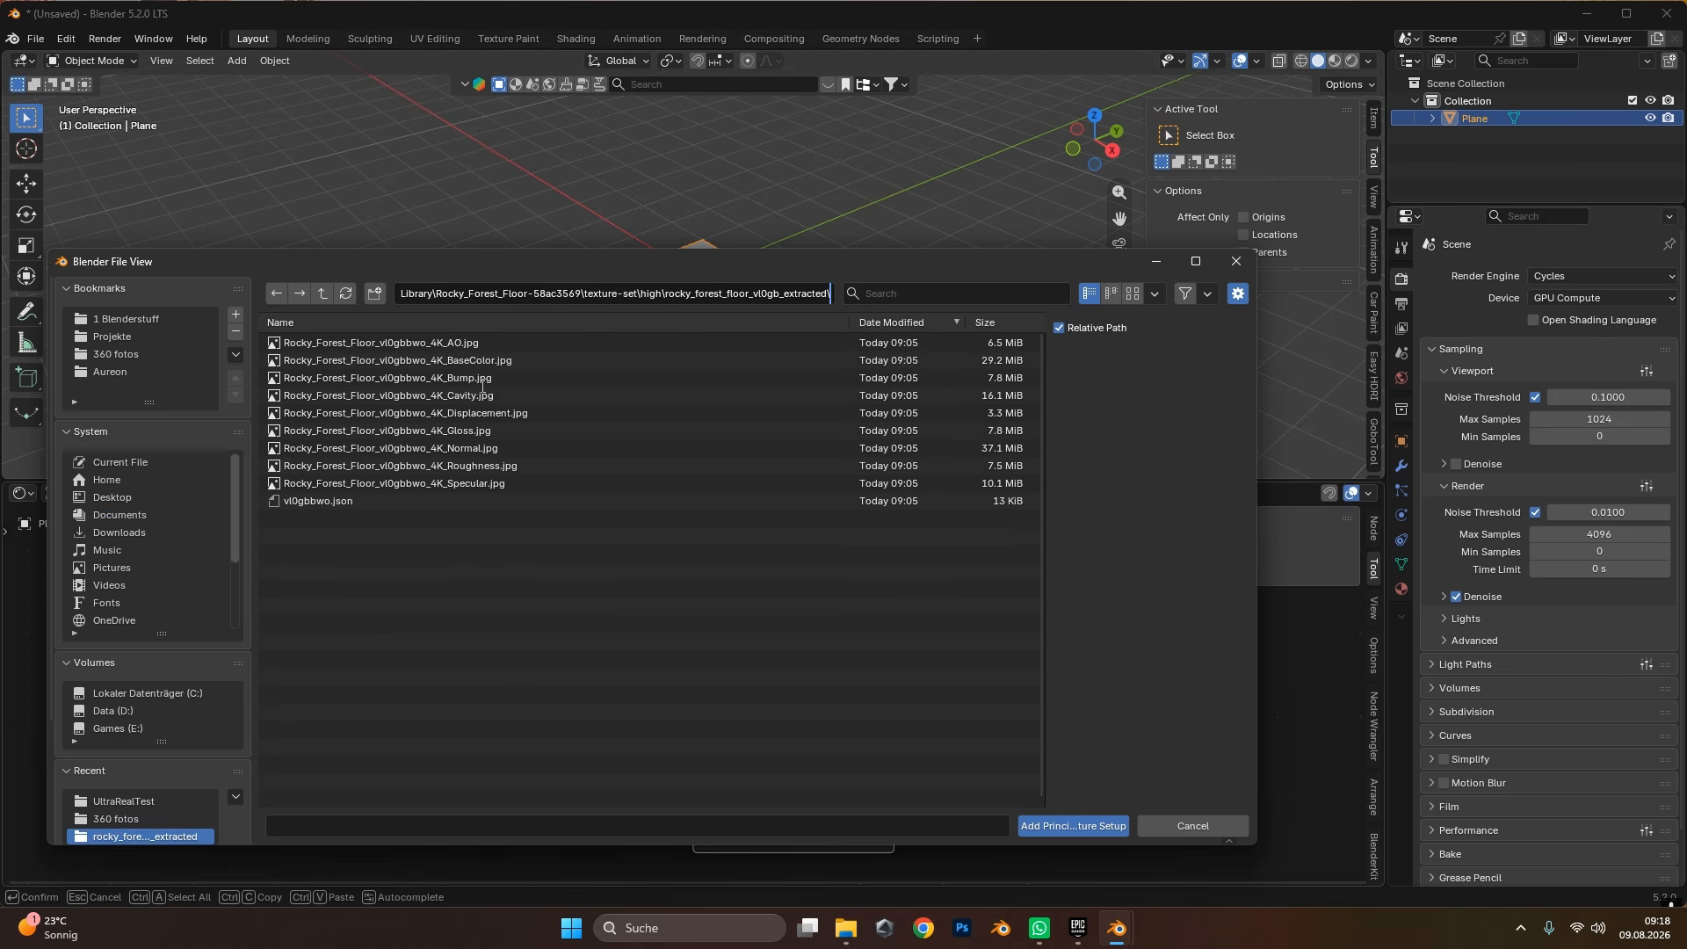
# Show the files as thumbnails, select all Rocky Forest Floor texture images without the JSON file and add the Principled texture setup.
pyautogui.click(1149, 294)
pyautogui.click(1149, 295)
pyautogui.click(1133, 294)
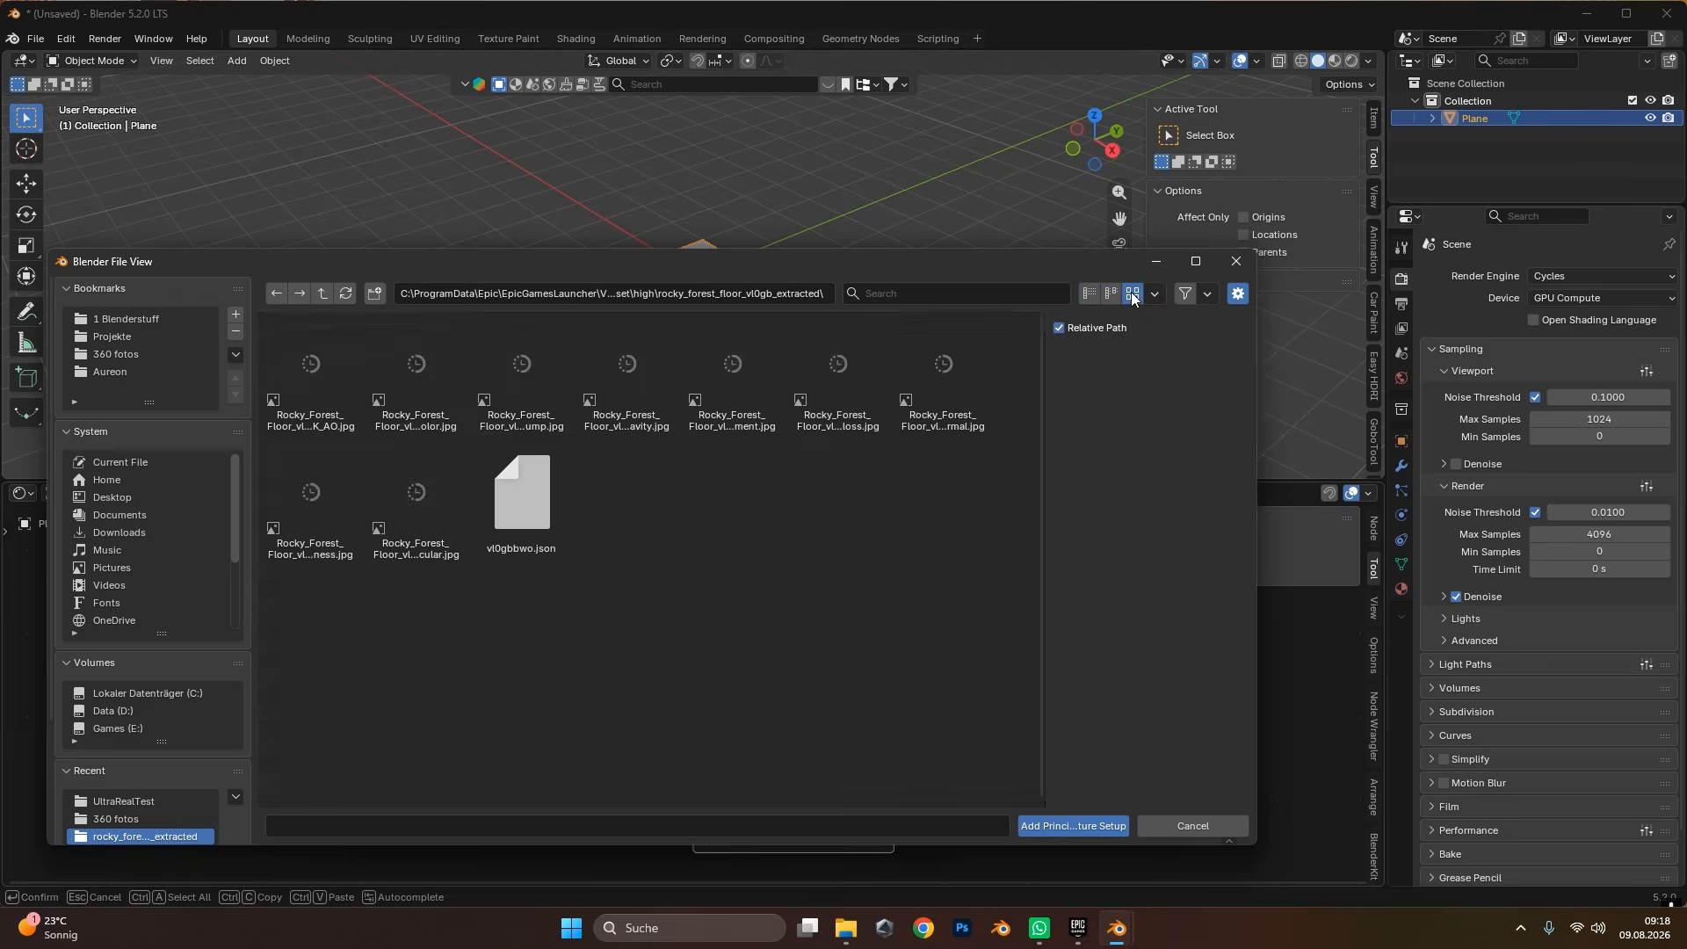
pyautogui.click(317, 400)
pyautogui.keyDown('shift'); pyautogui.click(439, 519); pyautogui.keyUp('shift')
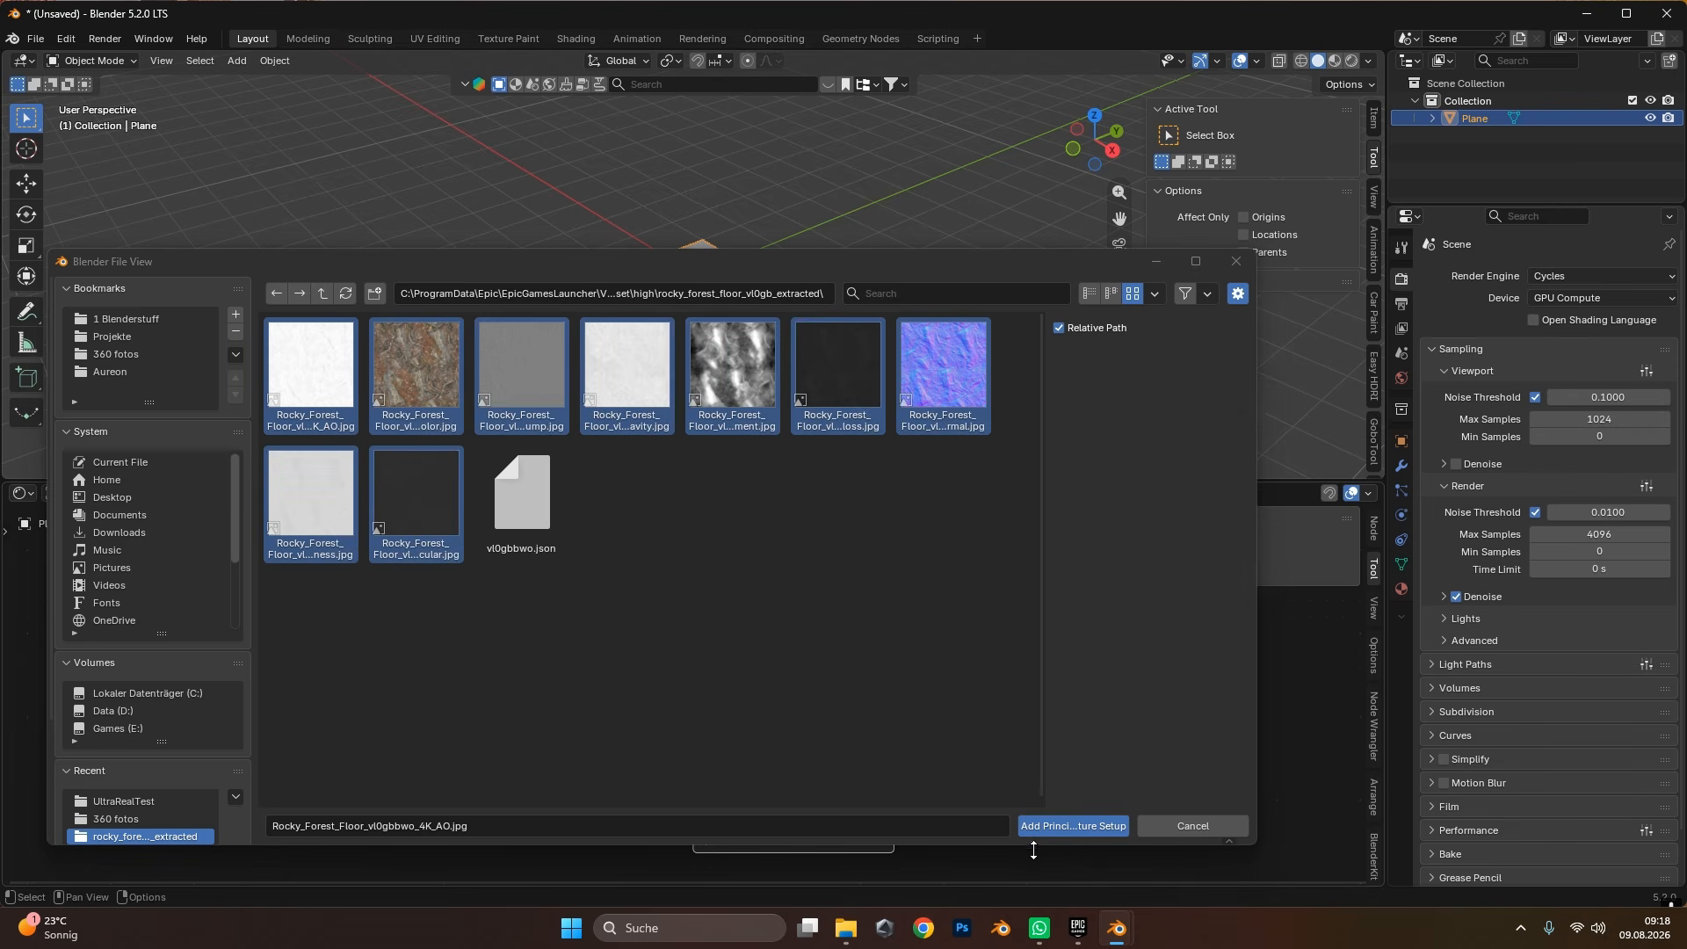
pyautogui.click(1093, 830)
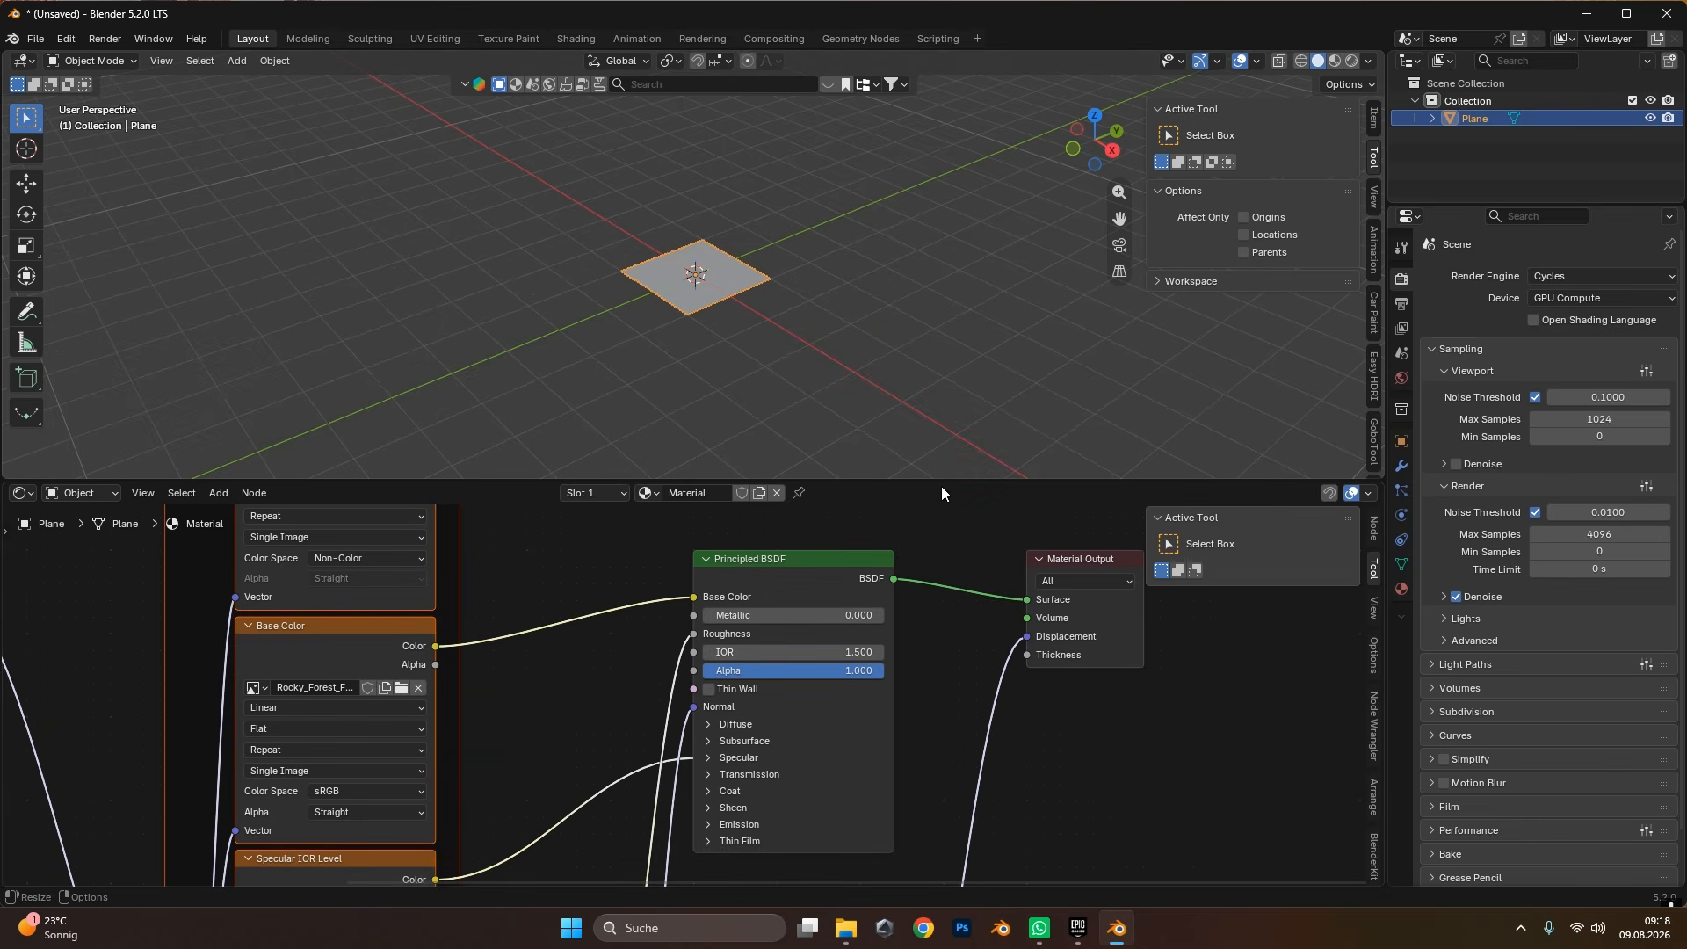
# Review the generated texture node setup and show the textured plane up close in Material Preview shading.
pyautogui.moveTo(942, 485); pyautogui.dragTo(942, 272)
pyautogui.scroll(-5, 642, 629)
pyautogui.moveTo(641, 629); pyautogui.dragTo(678, 545, button='middle')
pyautogui.scroll(4, 678, 545)
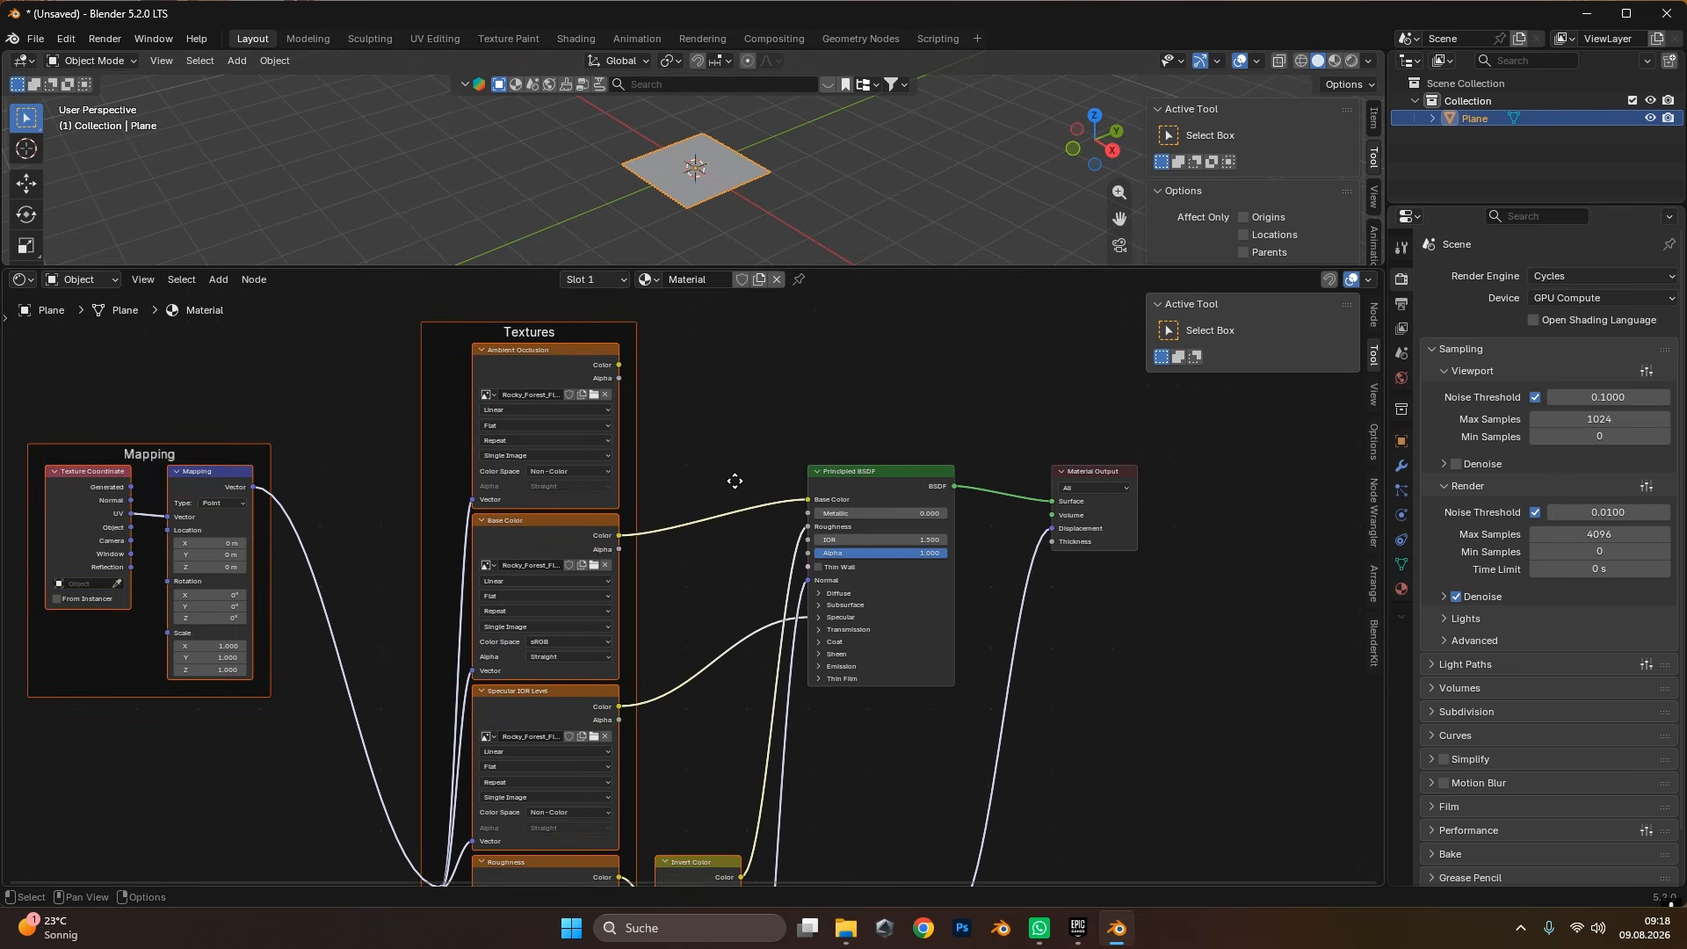
pyautogui.moveTo(846, 513); pyautogui.dragTo(837, 492)
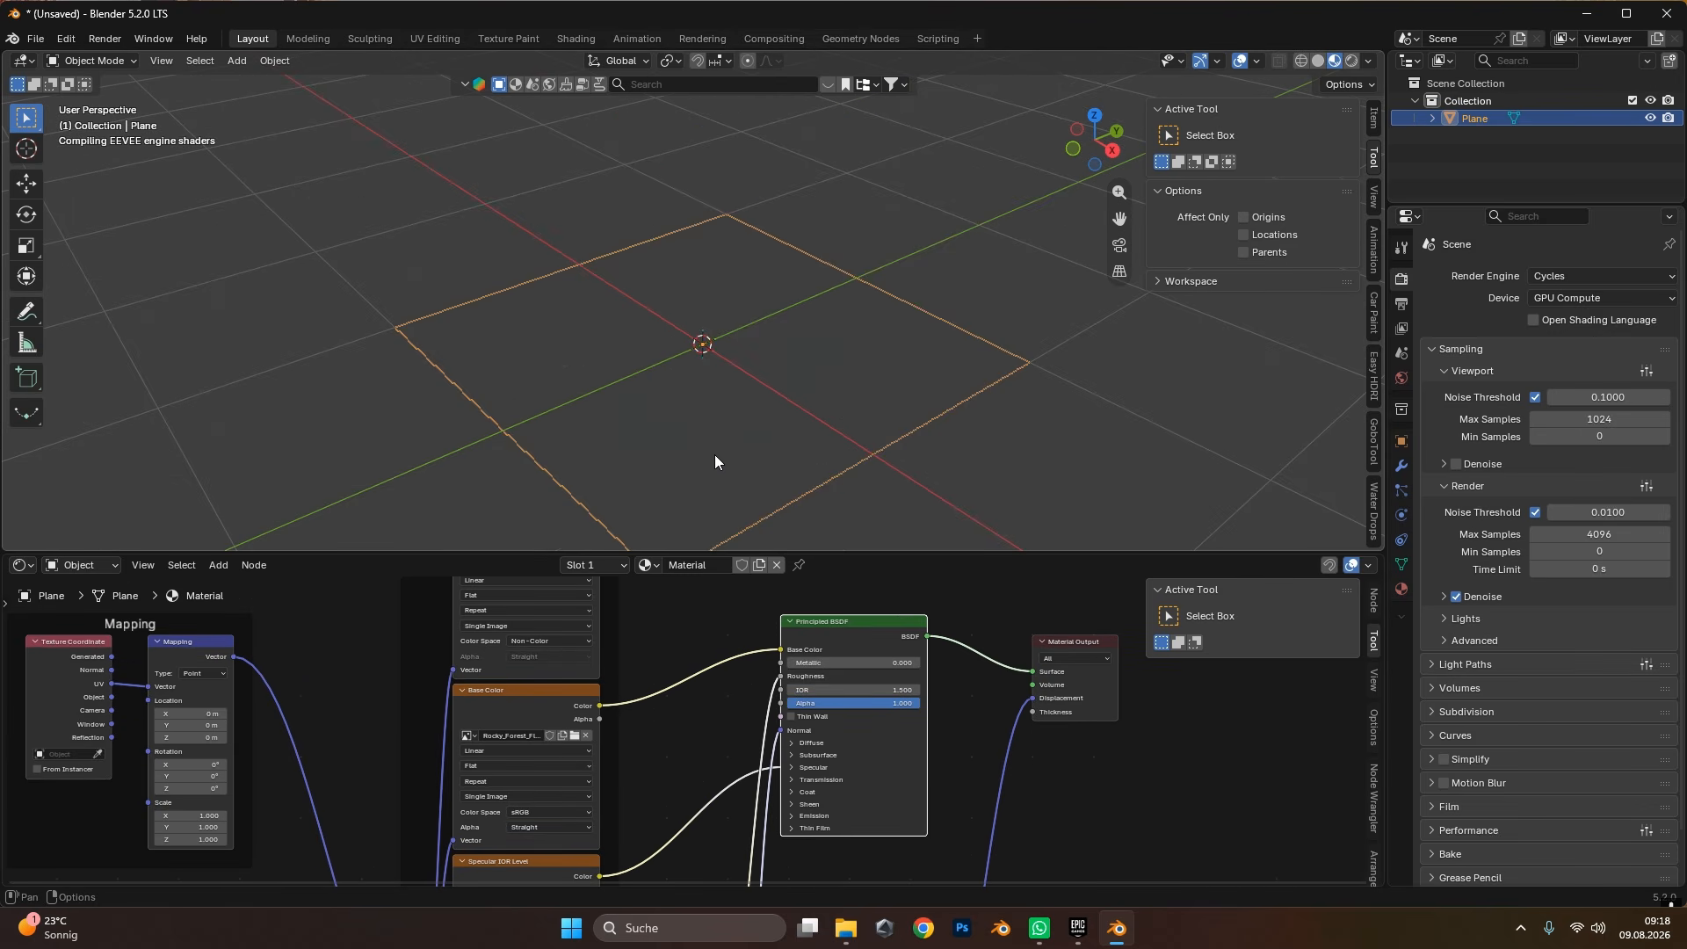
pyautogui.scroll(4, 789, 446)
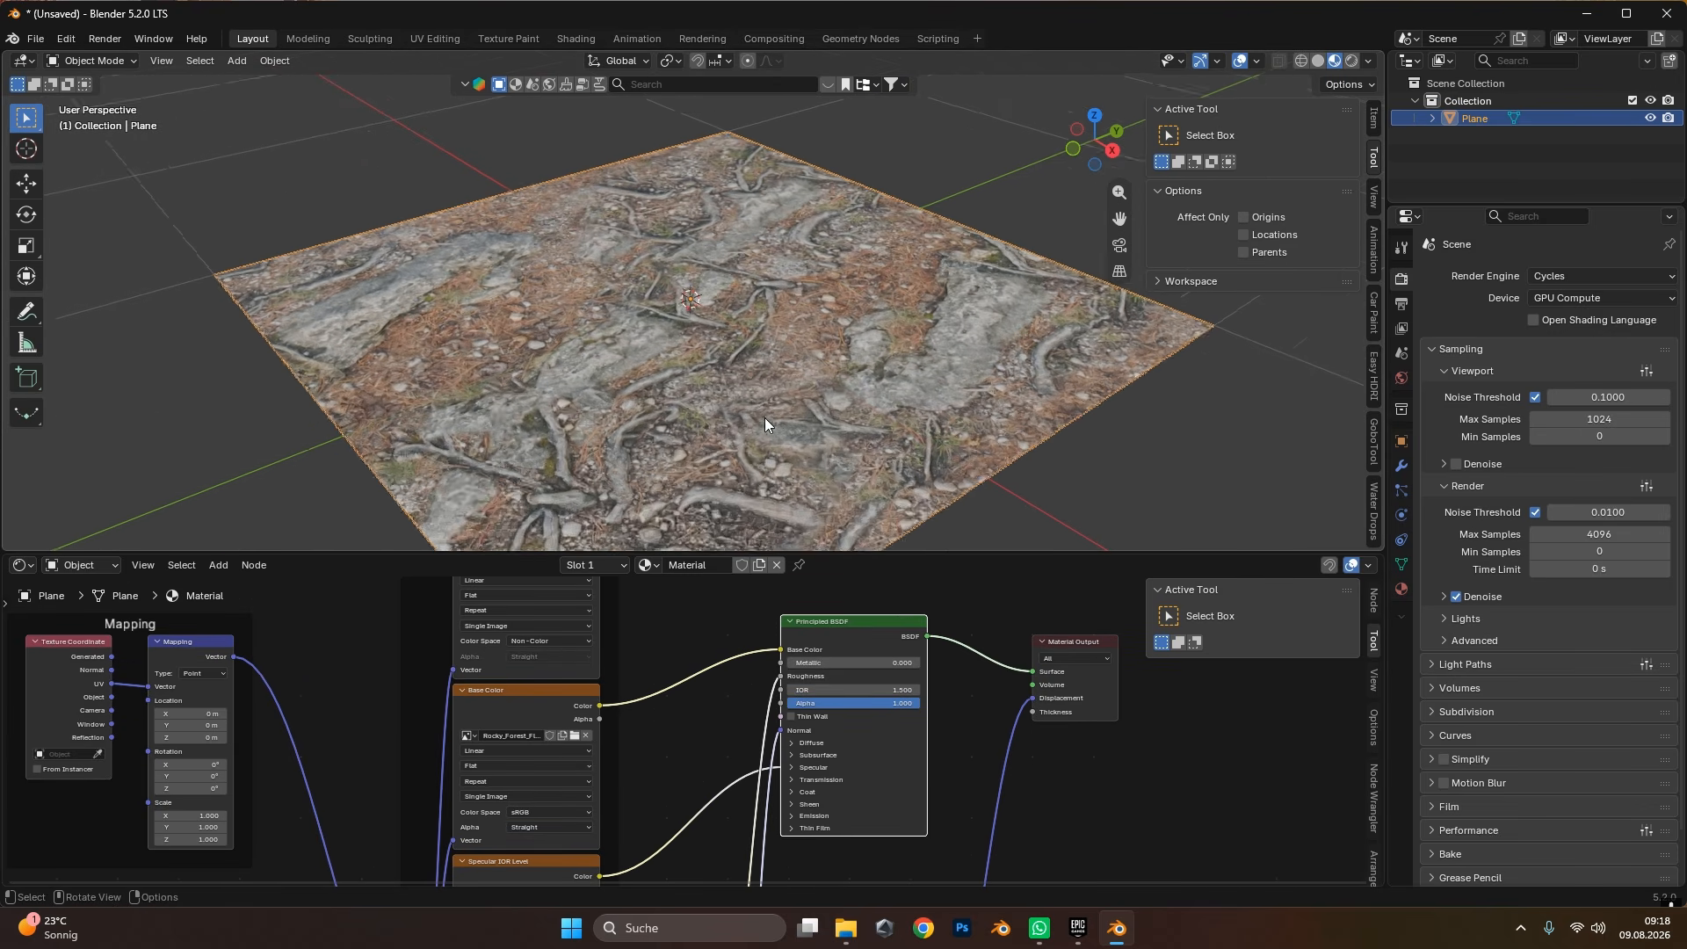
pyautogui.moveTo(789, 414); pyautogui.dragTo(830, 367, button='middle')
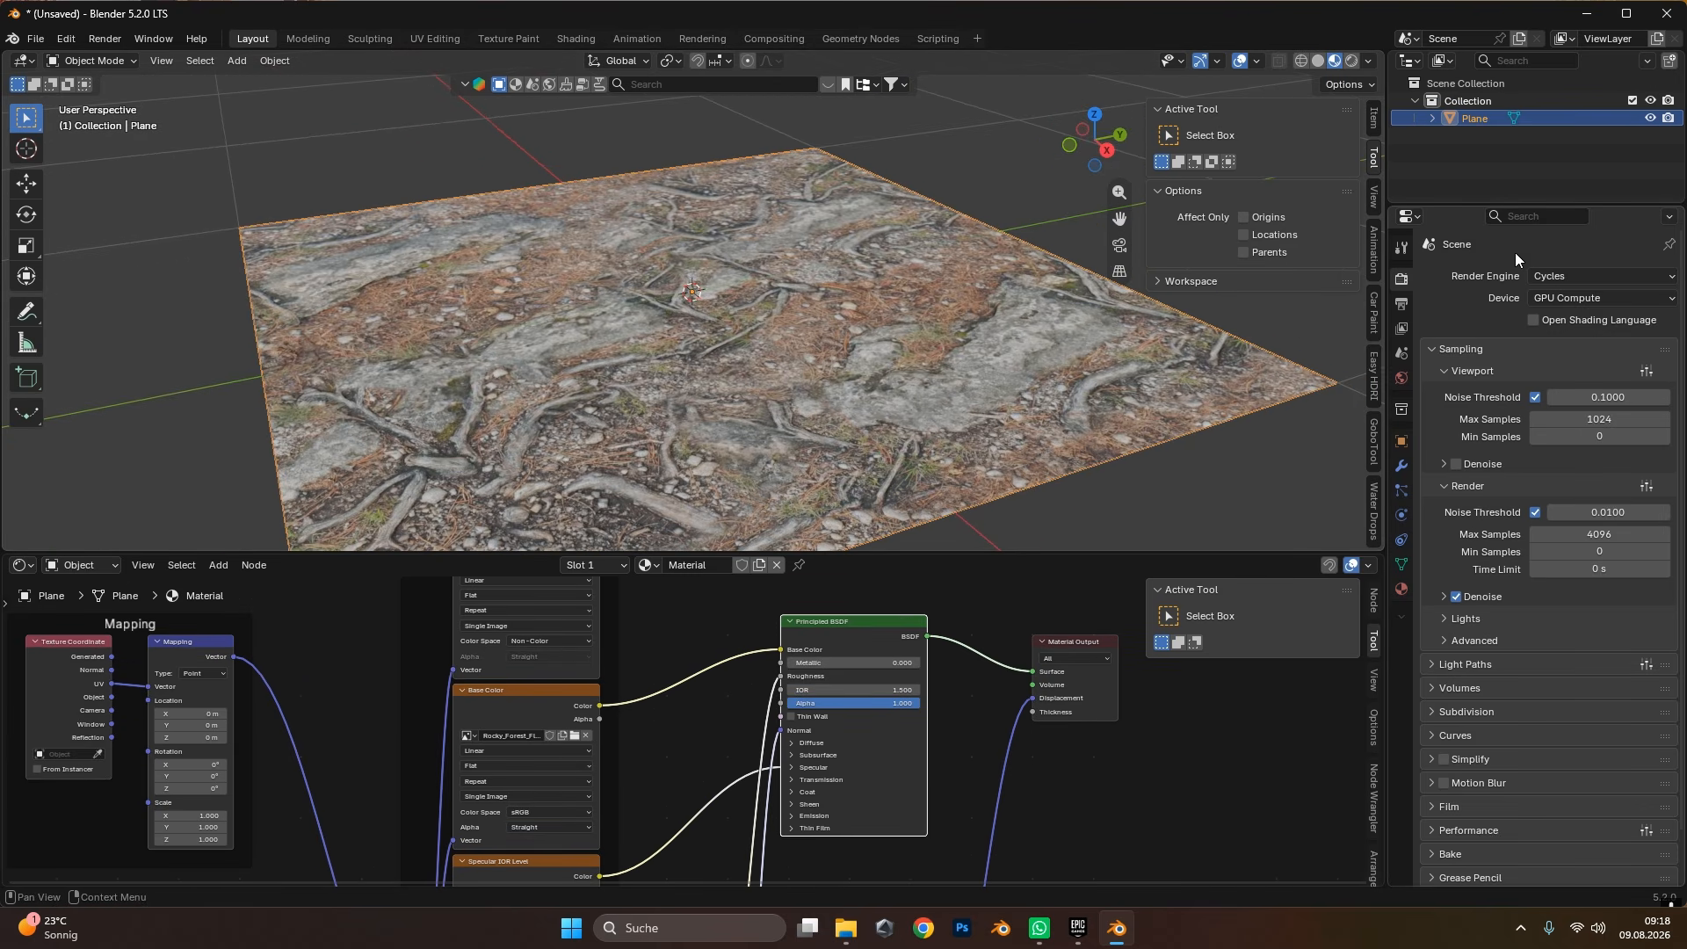
# Check that the scene's render engine is set to Cycles.
pyautogui.click(1552, 282)
pyautogui.click(1552, 282)
pyautogui.click(1538, 275)
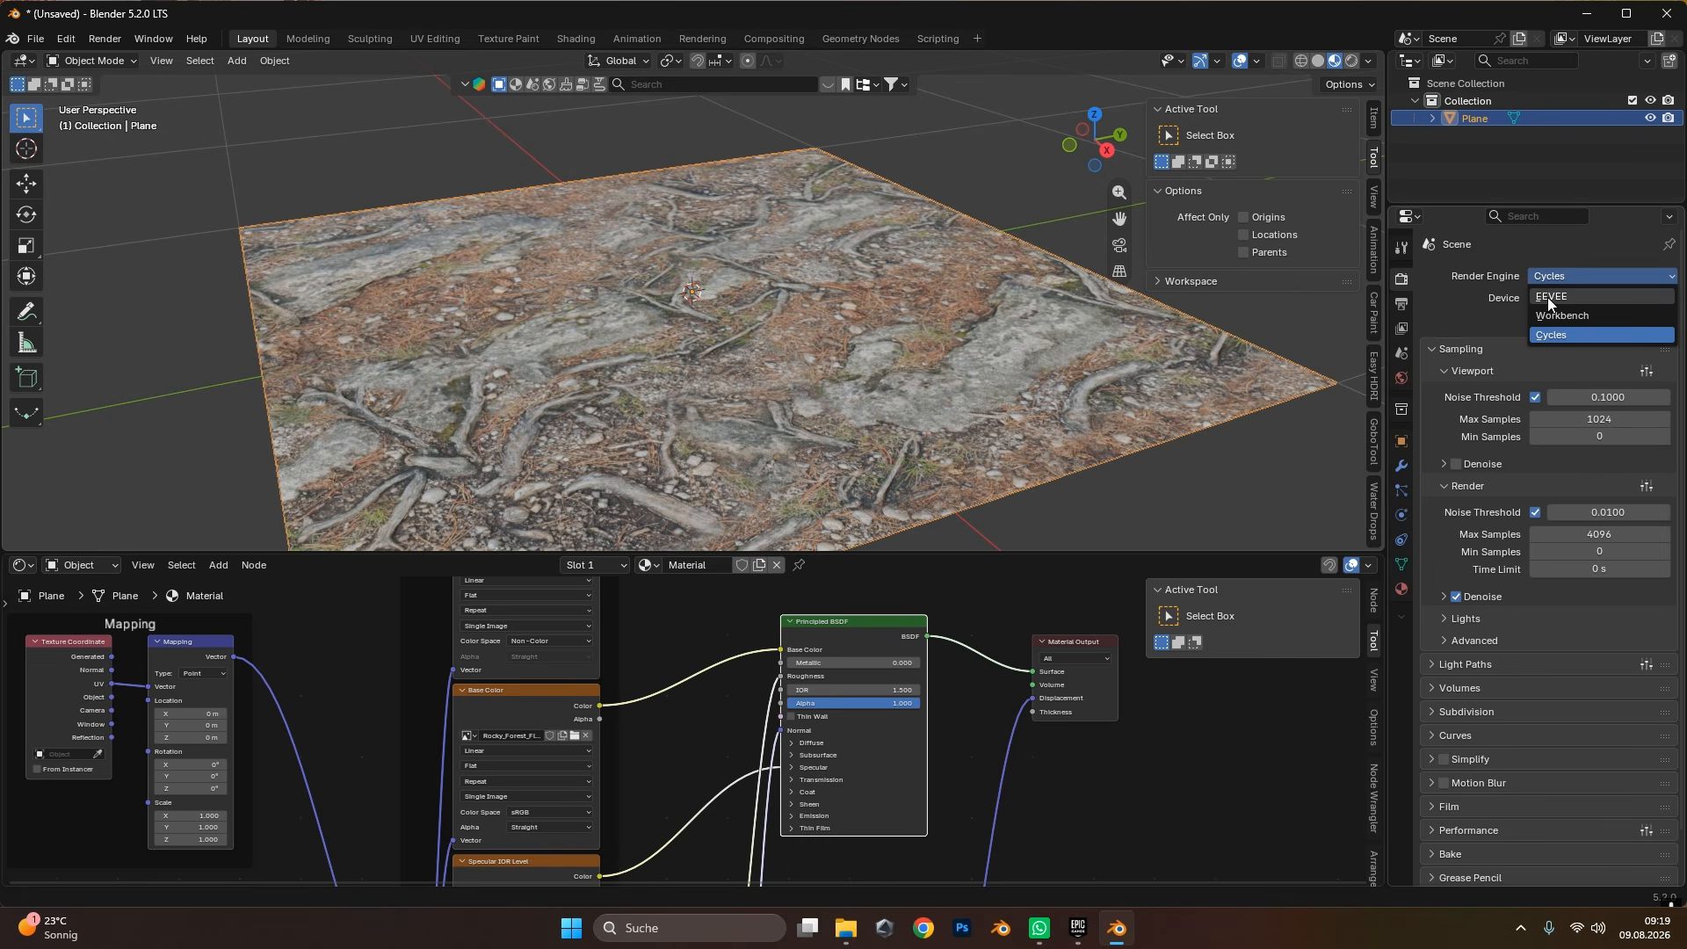
pyautogui.click(1477, 307)
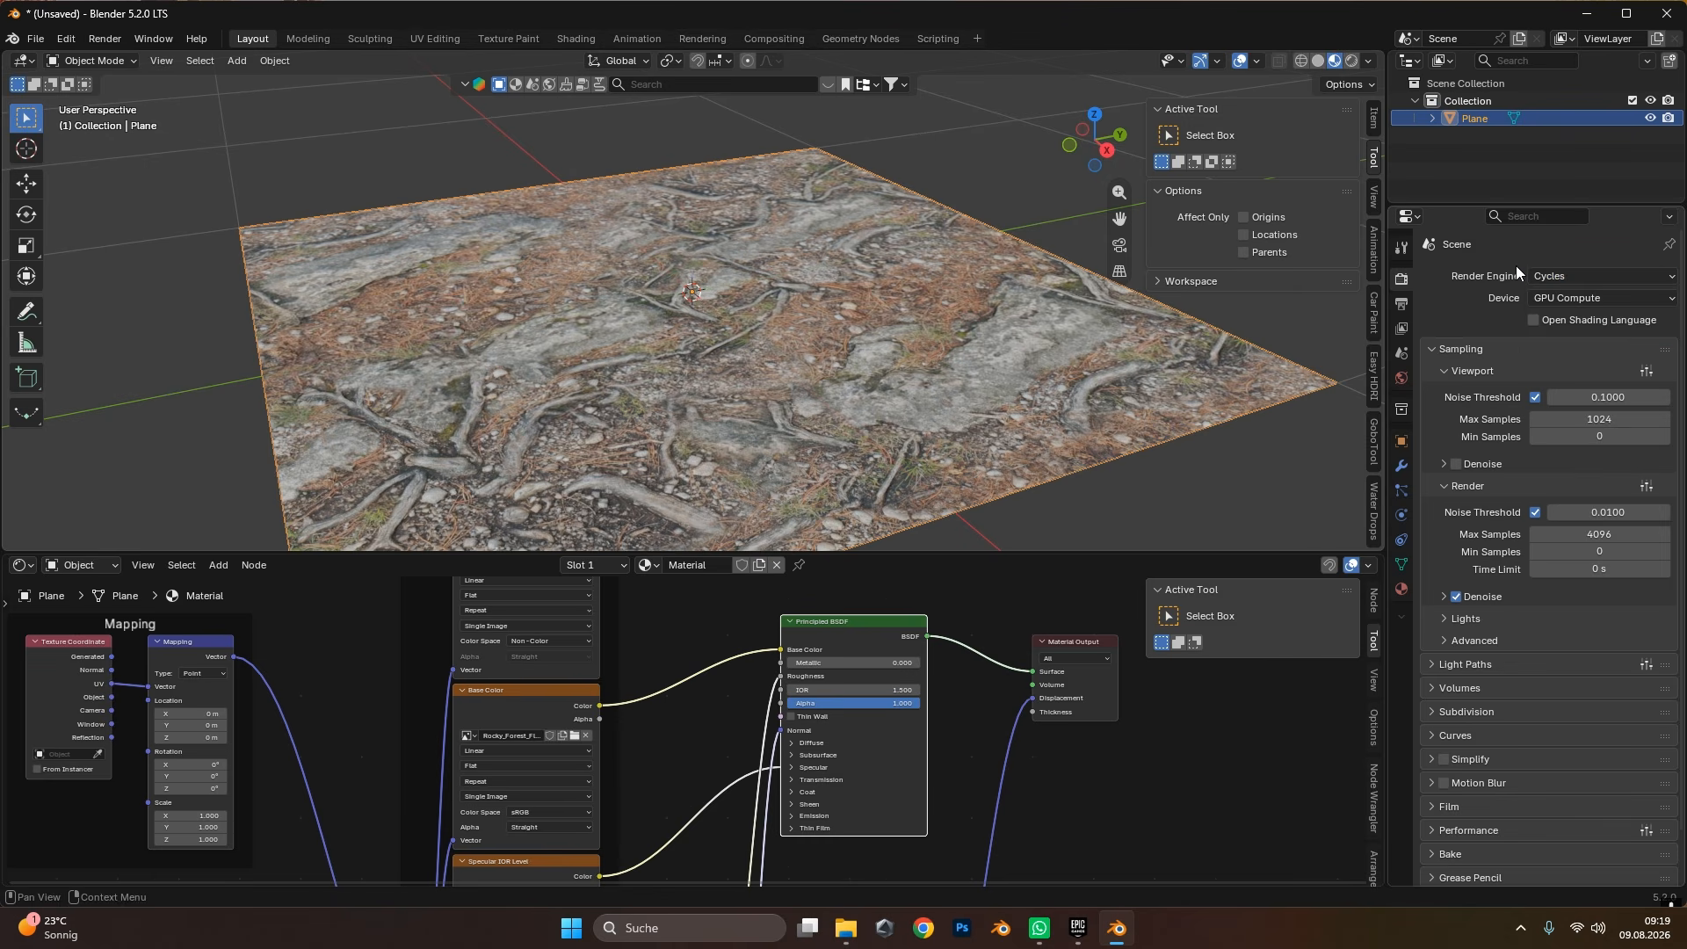
# Expand the render Subdivision settings and set the viewport dicing rate to 2.
pyautogui.scroll(-1, 1517, 534)
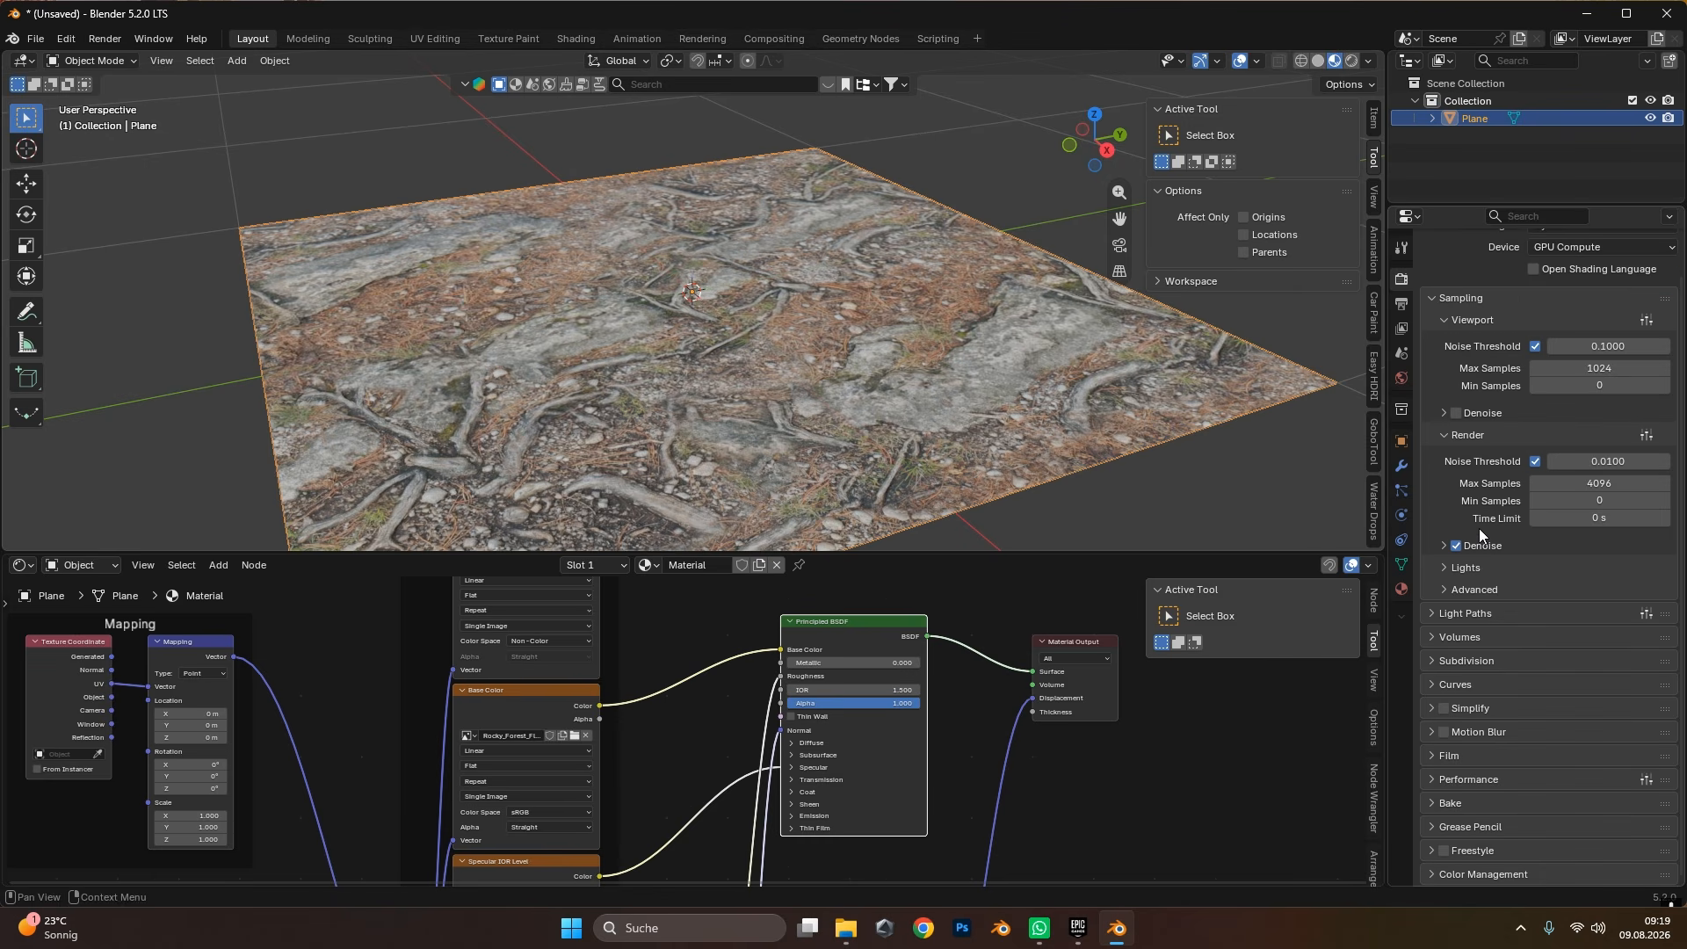
pyautogui.click(1474, 658)
pyautogui.scroll(-2, 1480, 656)
pyautogui.click(1584, 594)
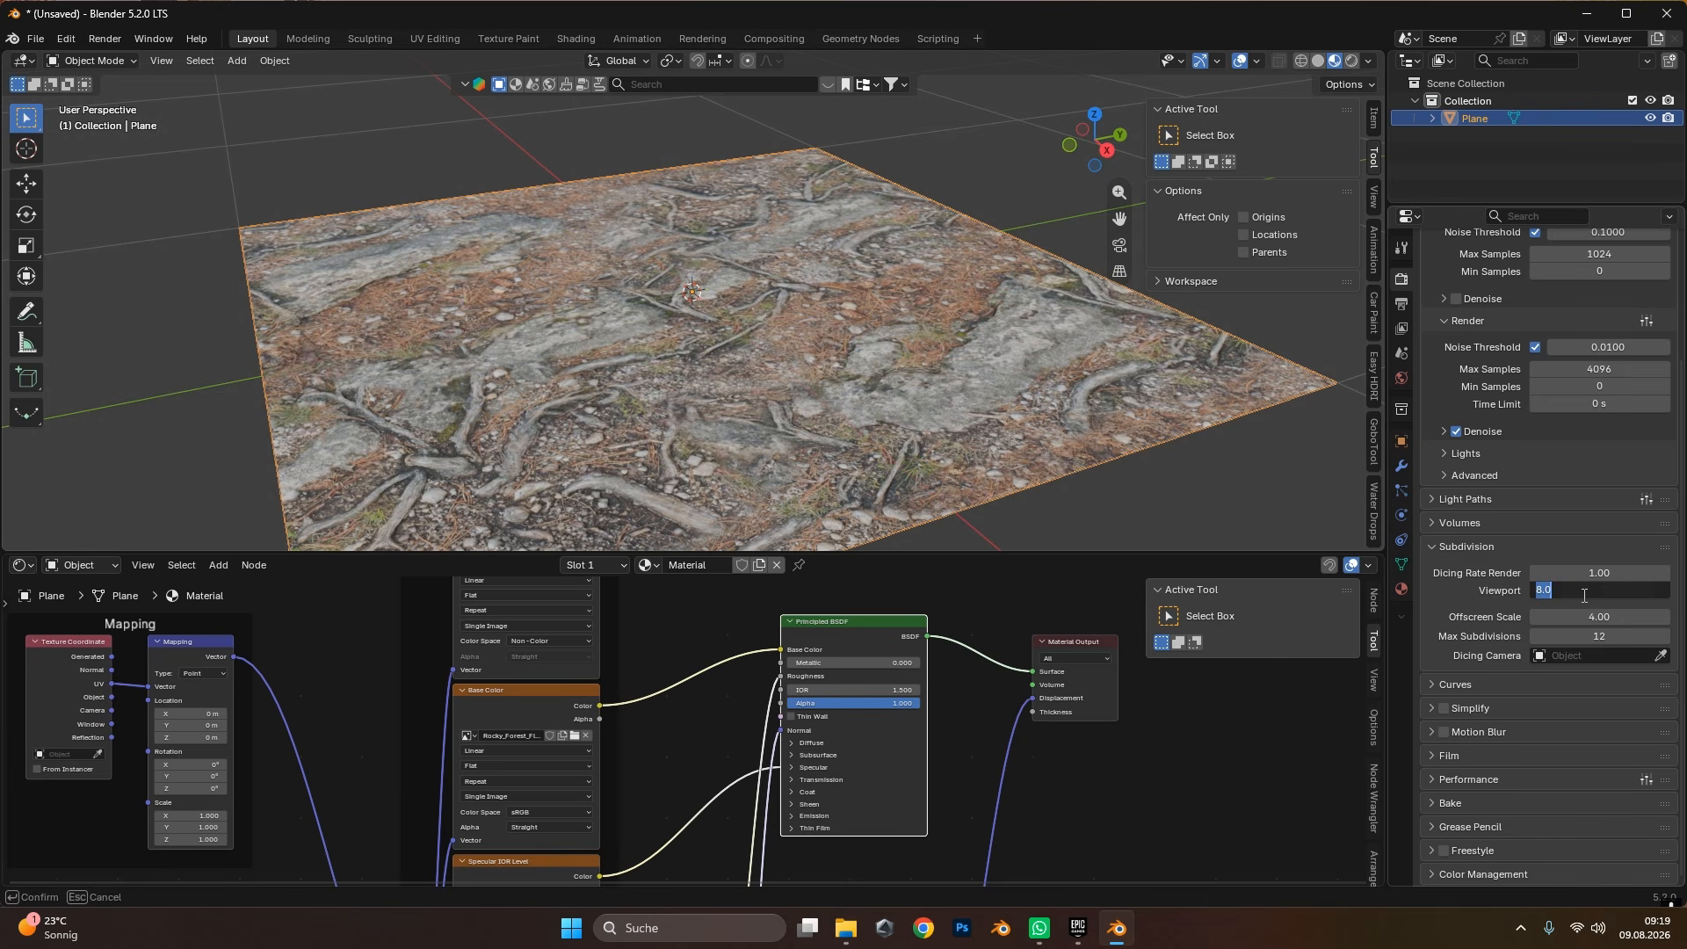
pyautogui.write('2')
pyautogui.press('Return')
# Set the subdivision offscreen scale to 10 and the maximum subdivisions to 16.
pyautogui.click(1600, 610)
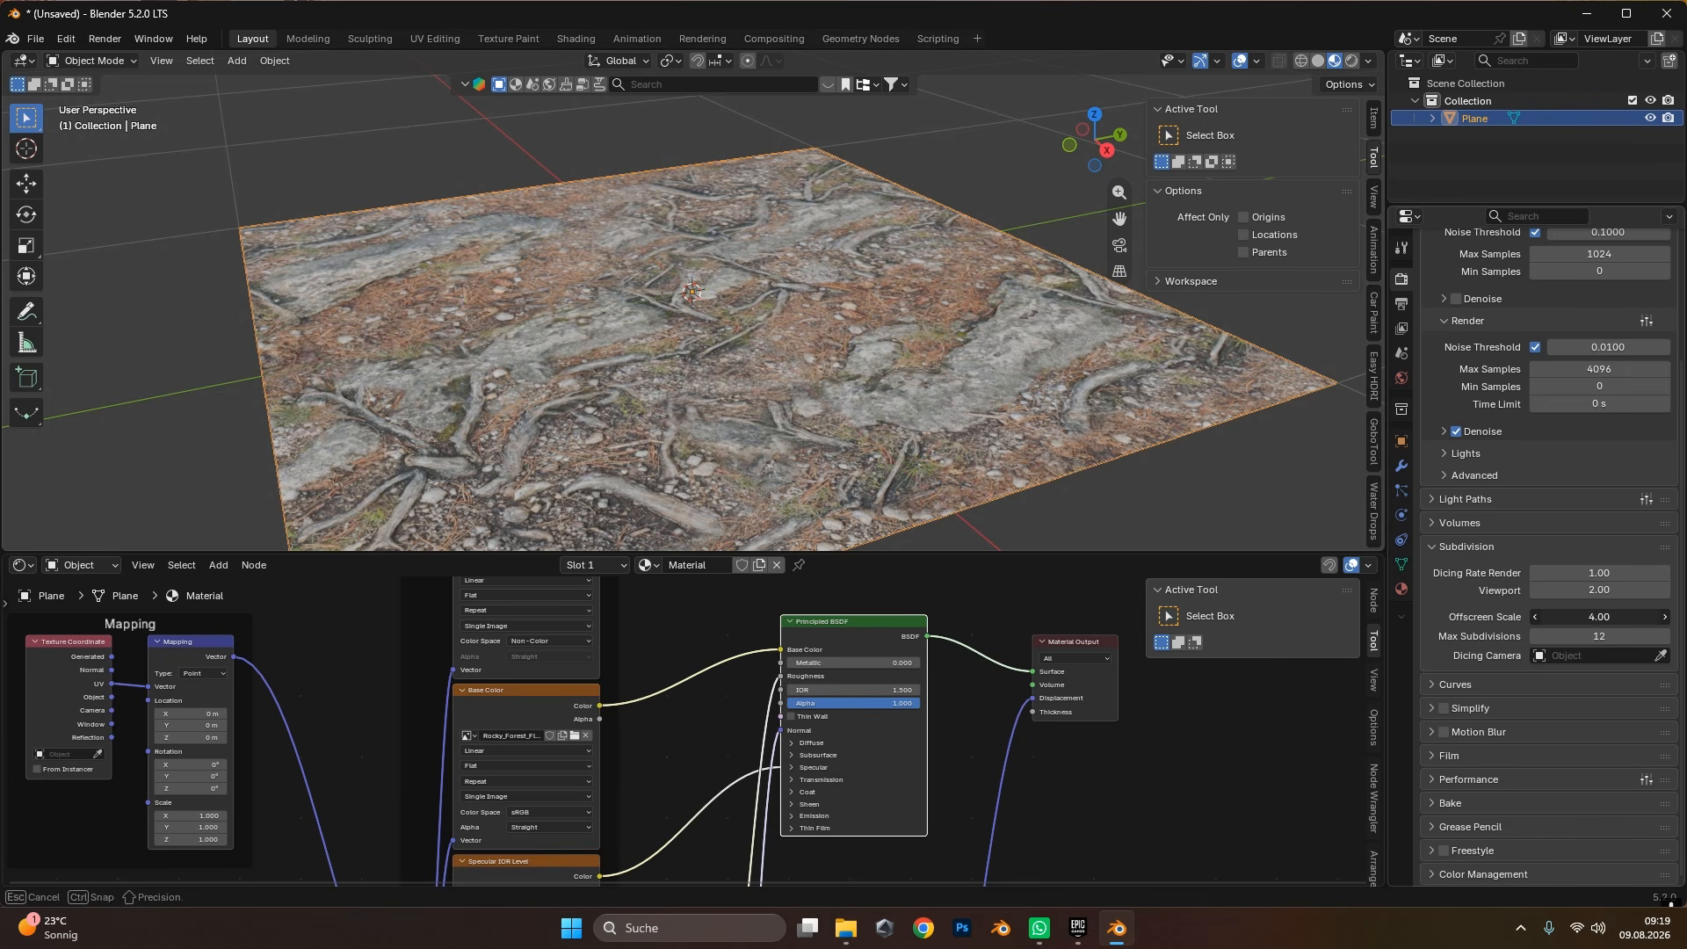
pyautogui.press('Return')
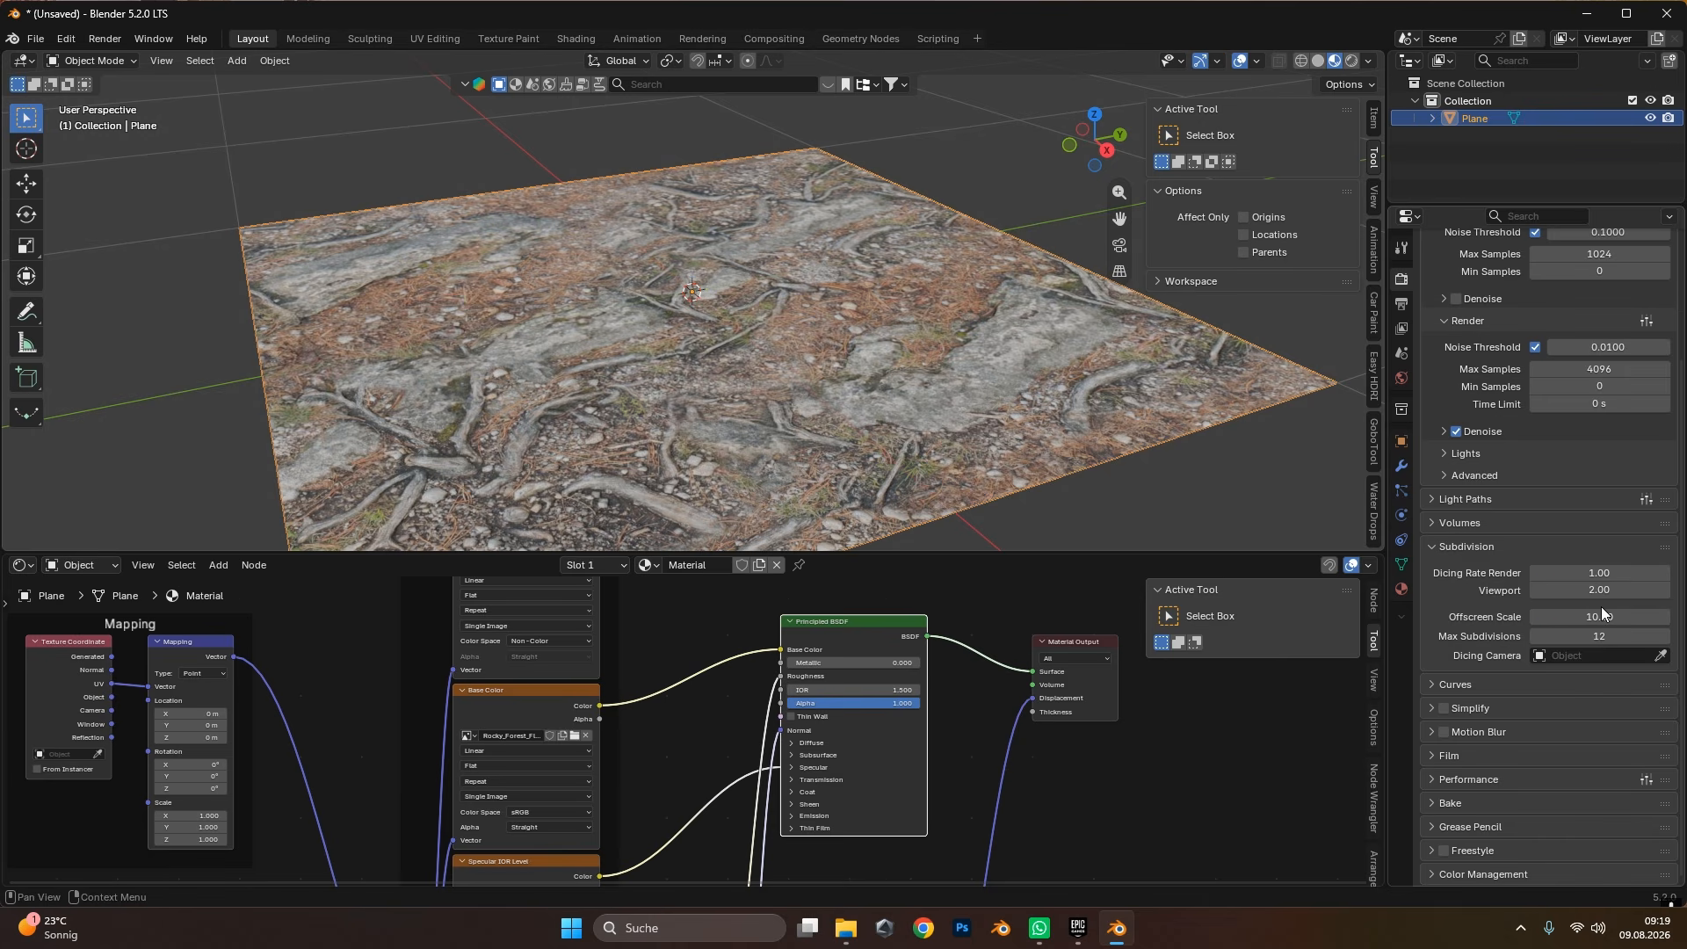
pyautogui.click(1606, 637)
pyautogui.write('10')
pyautogui.press('Return')
# Set the material's surface displacement method to Displacement and Bump.
pyautogui.moveTo(799, 302); pyautogui.dragTo(963, 409, button='middle')
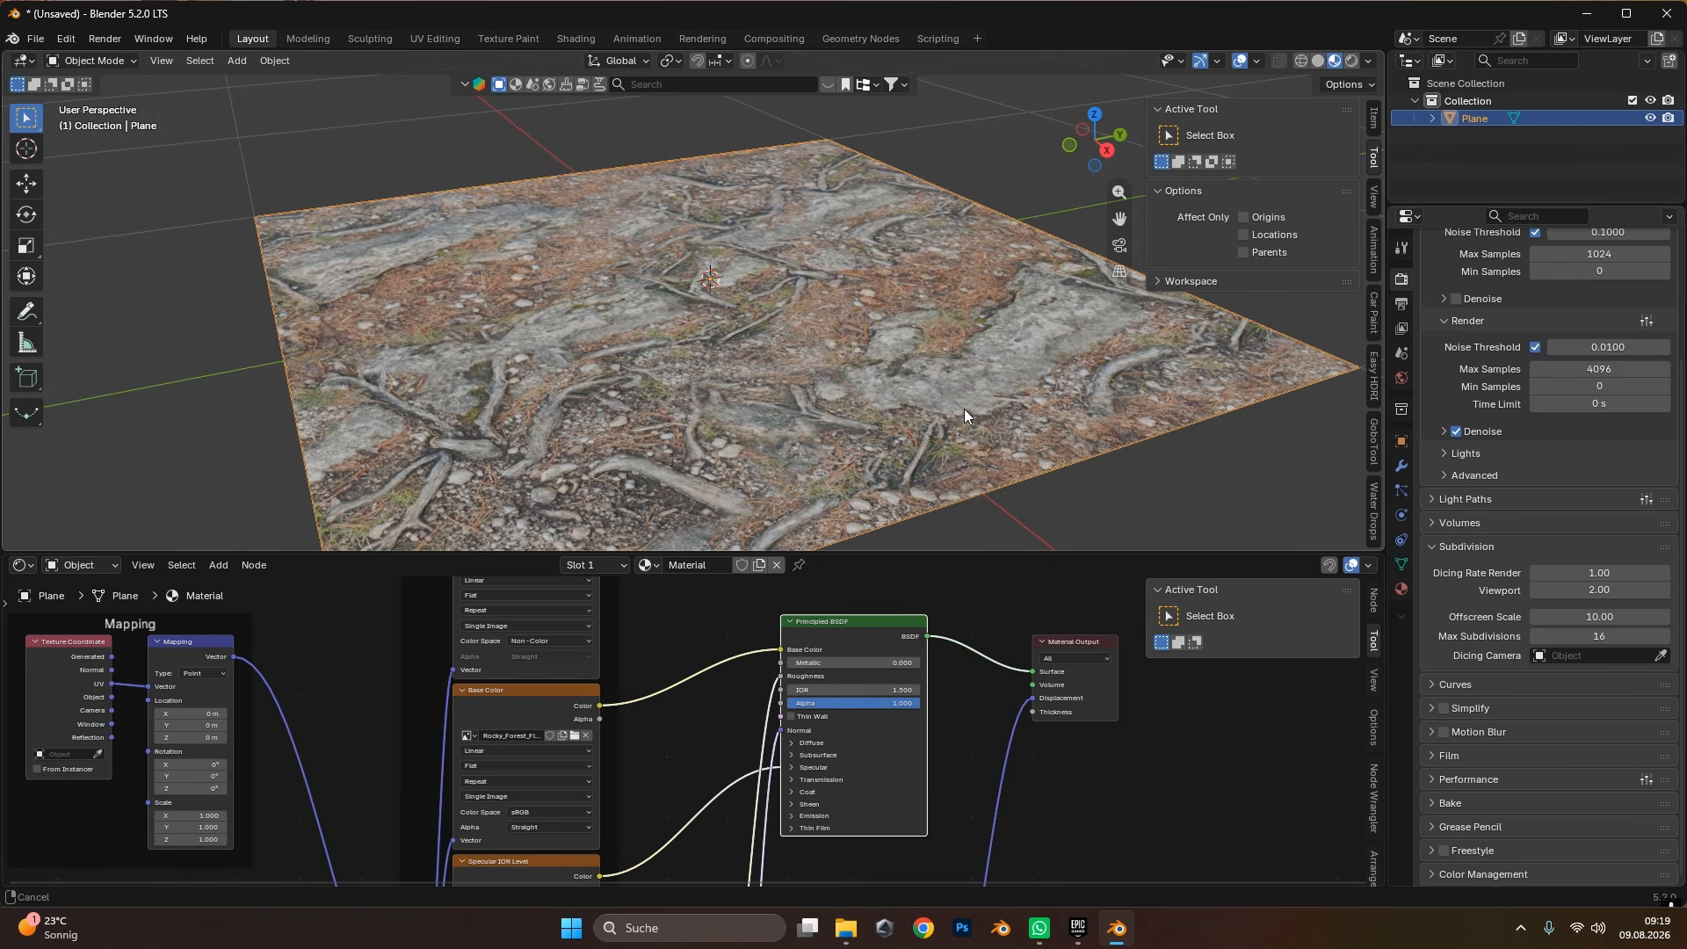
pyautogui.click(1402, 590)
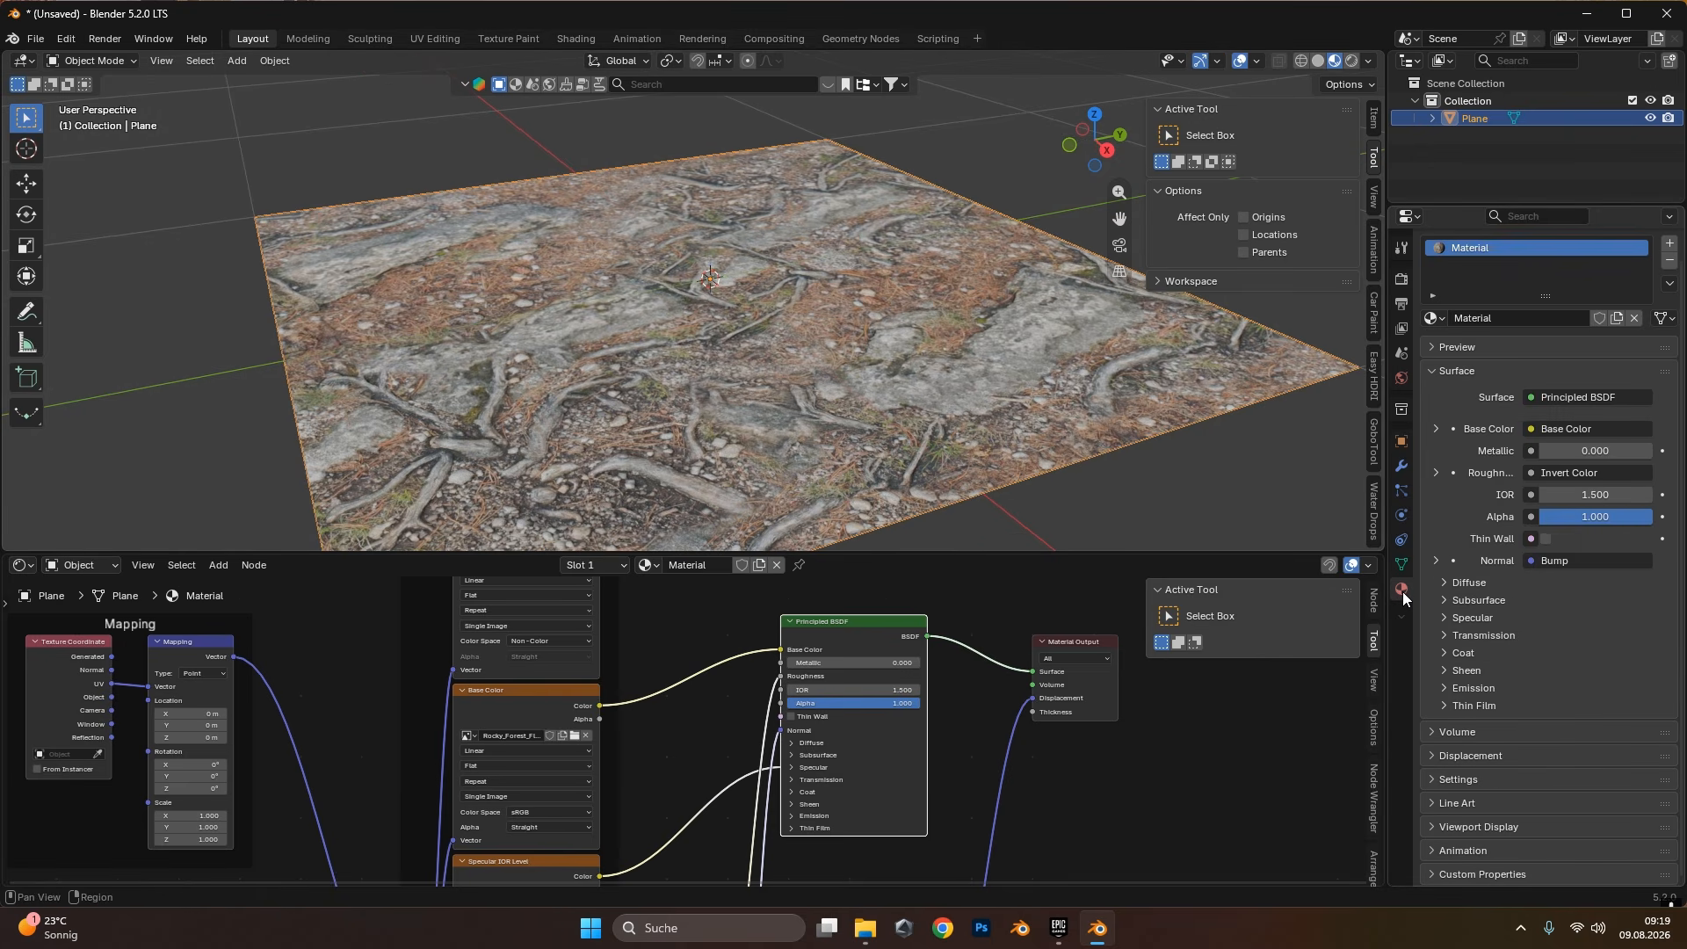
pyautogui.click(1499, 754)
pyautogui.scroll(-4, 1498, 752)
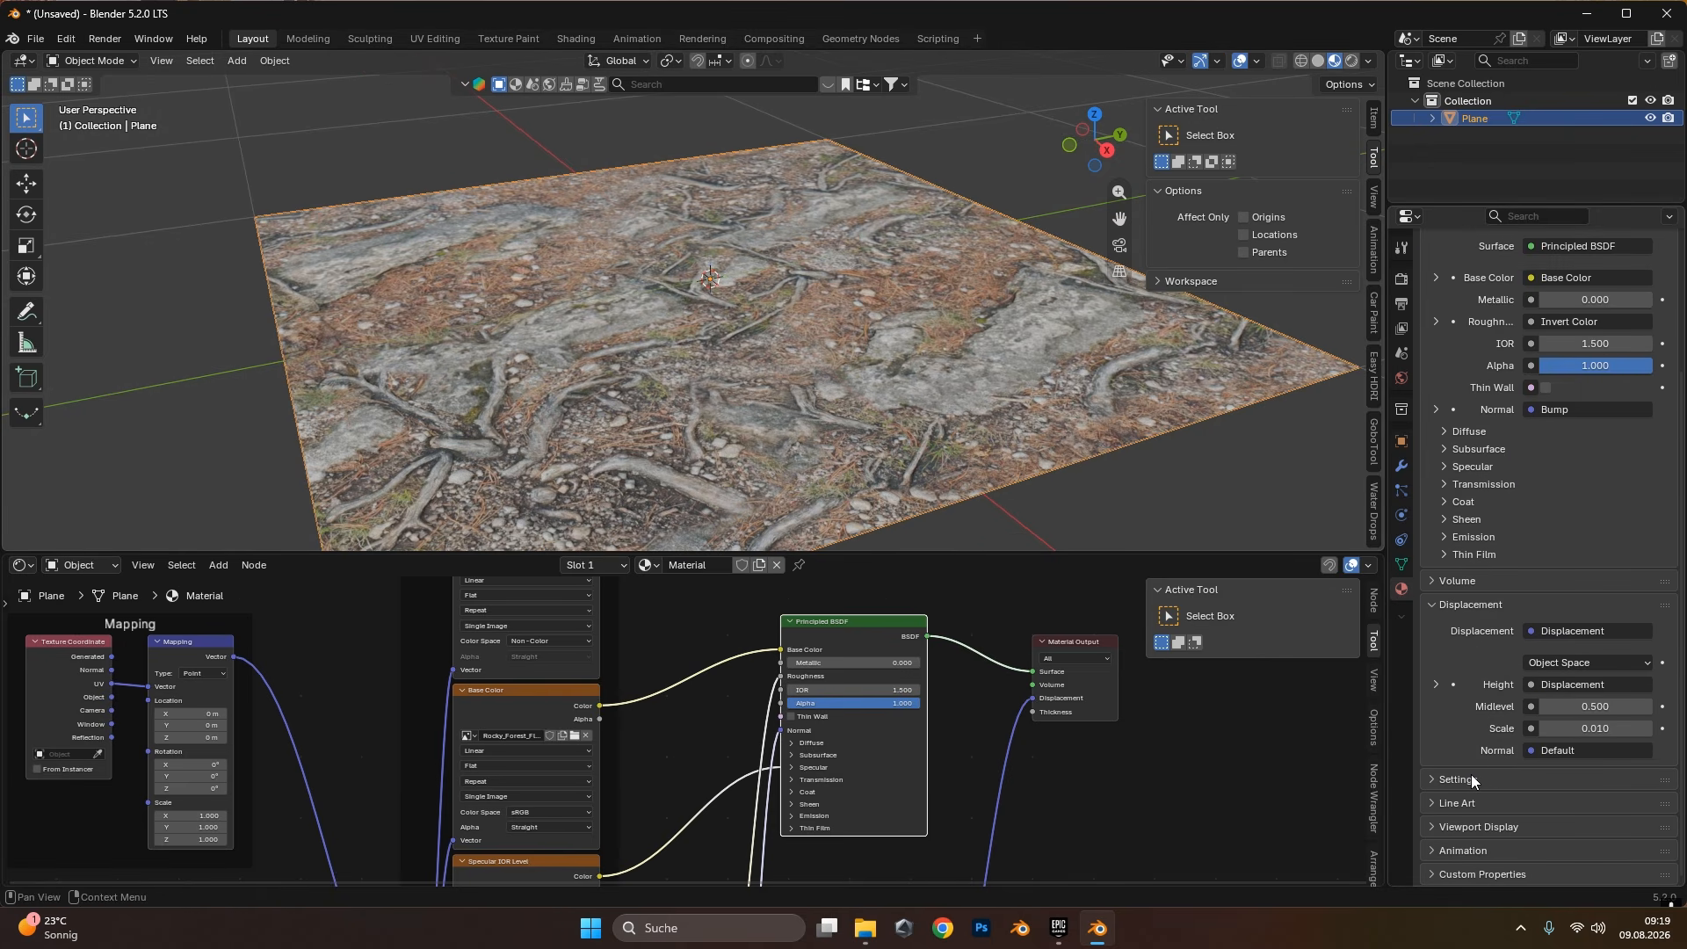
pyautogui.click(1472, 780)
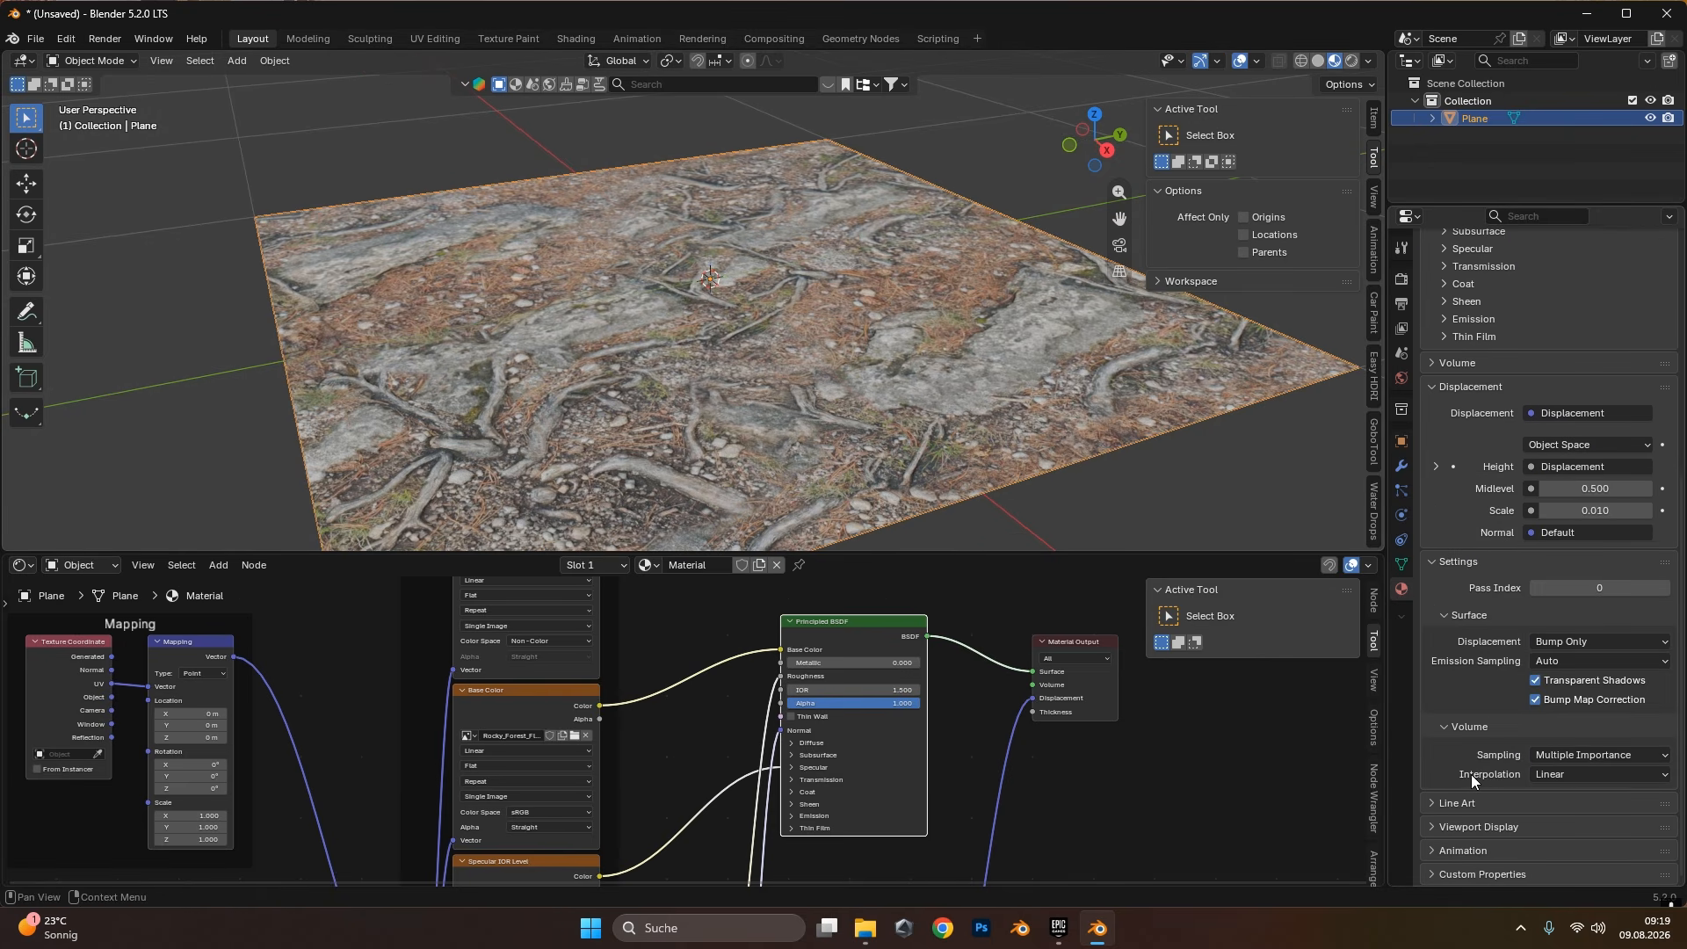
pyautogui.click(1555, 643)
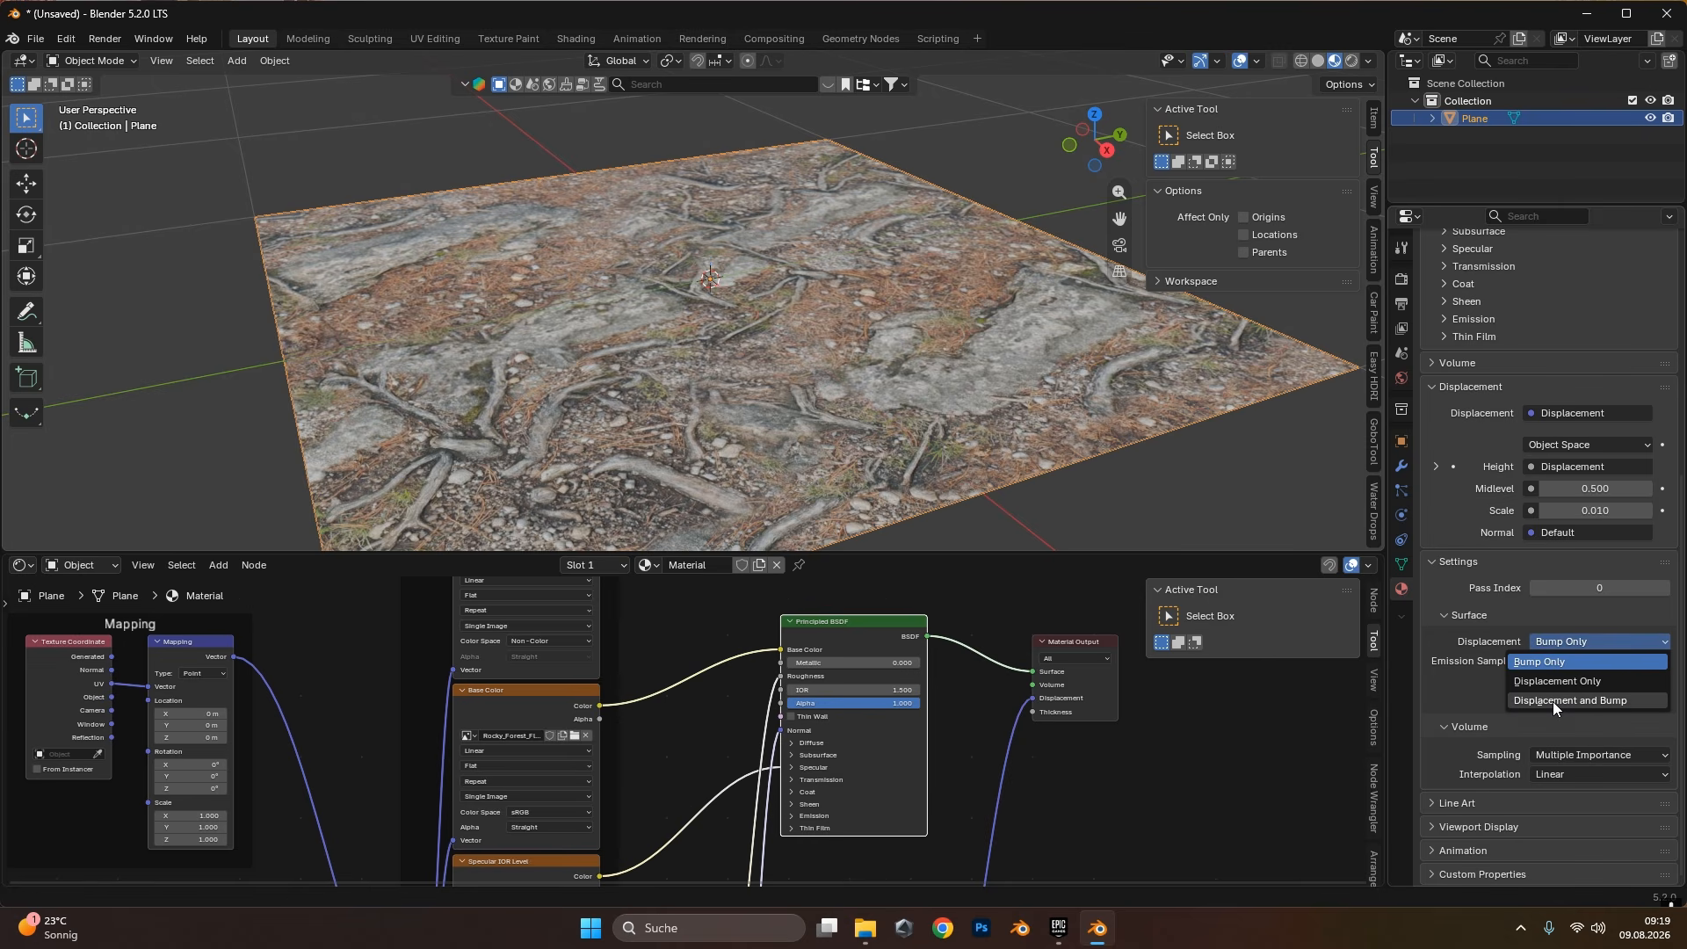
pyautogui.click(1585, 705)
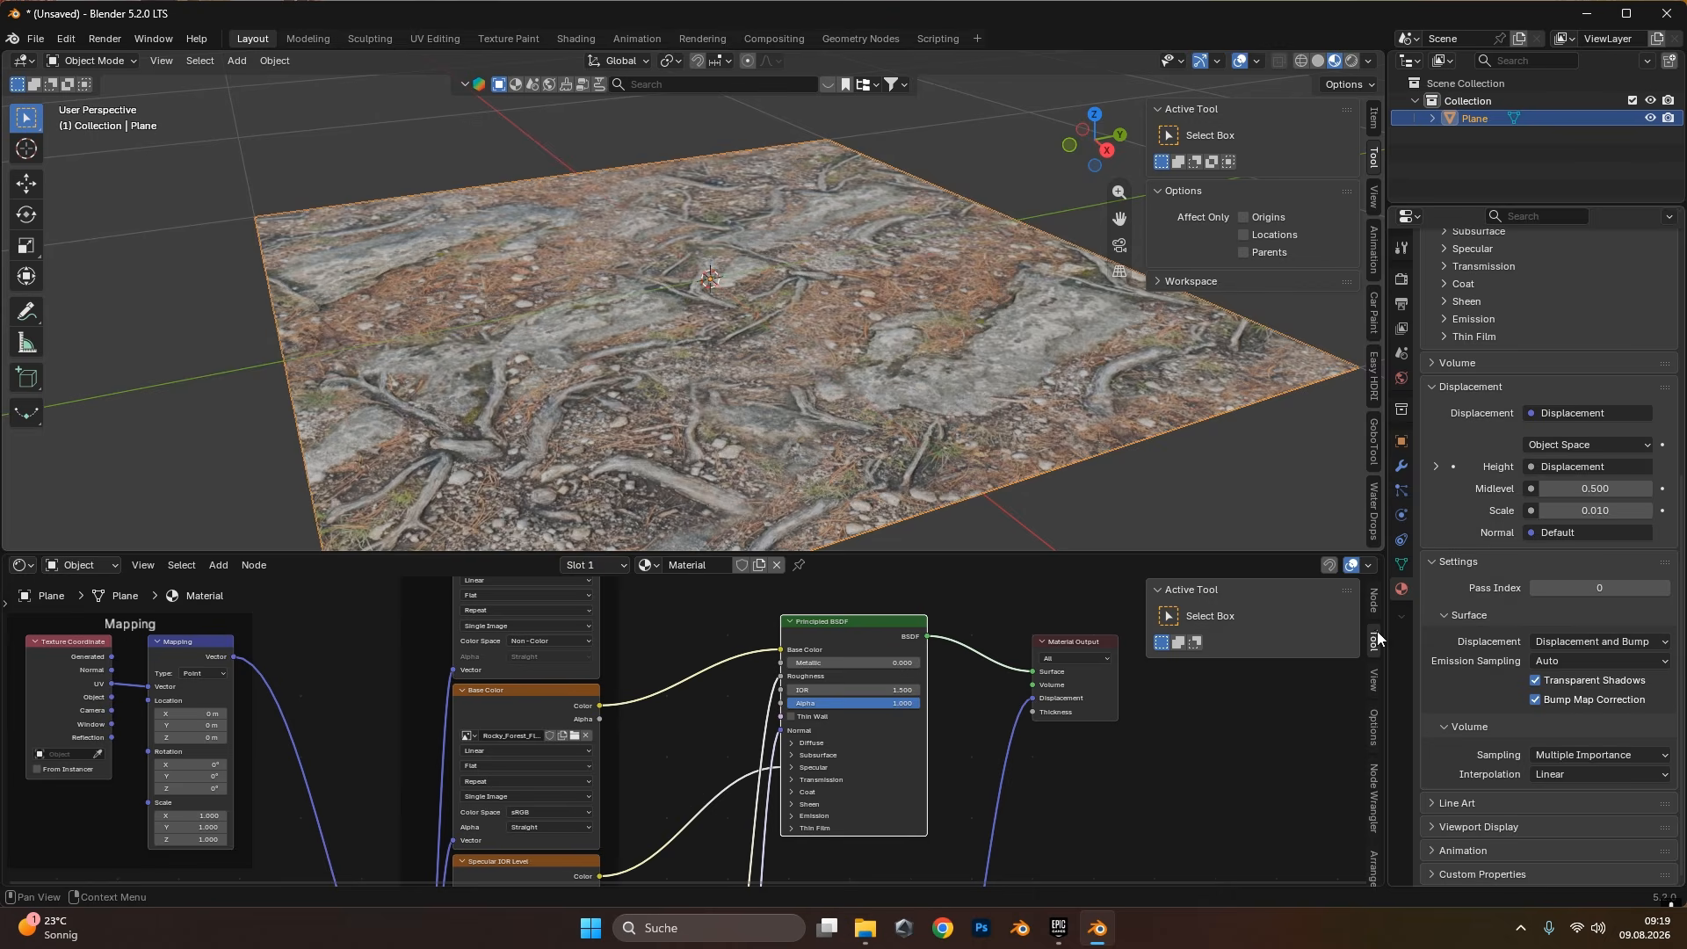
# Inspect the plane's mesh geometry in Edit Mode and return to Object Mode.
pyautogui.moveTo(633, 404); pyautogui.dragTo(940, 413, button='middle')
pyautogui.press('Tab')
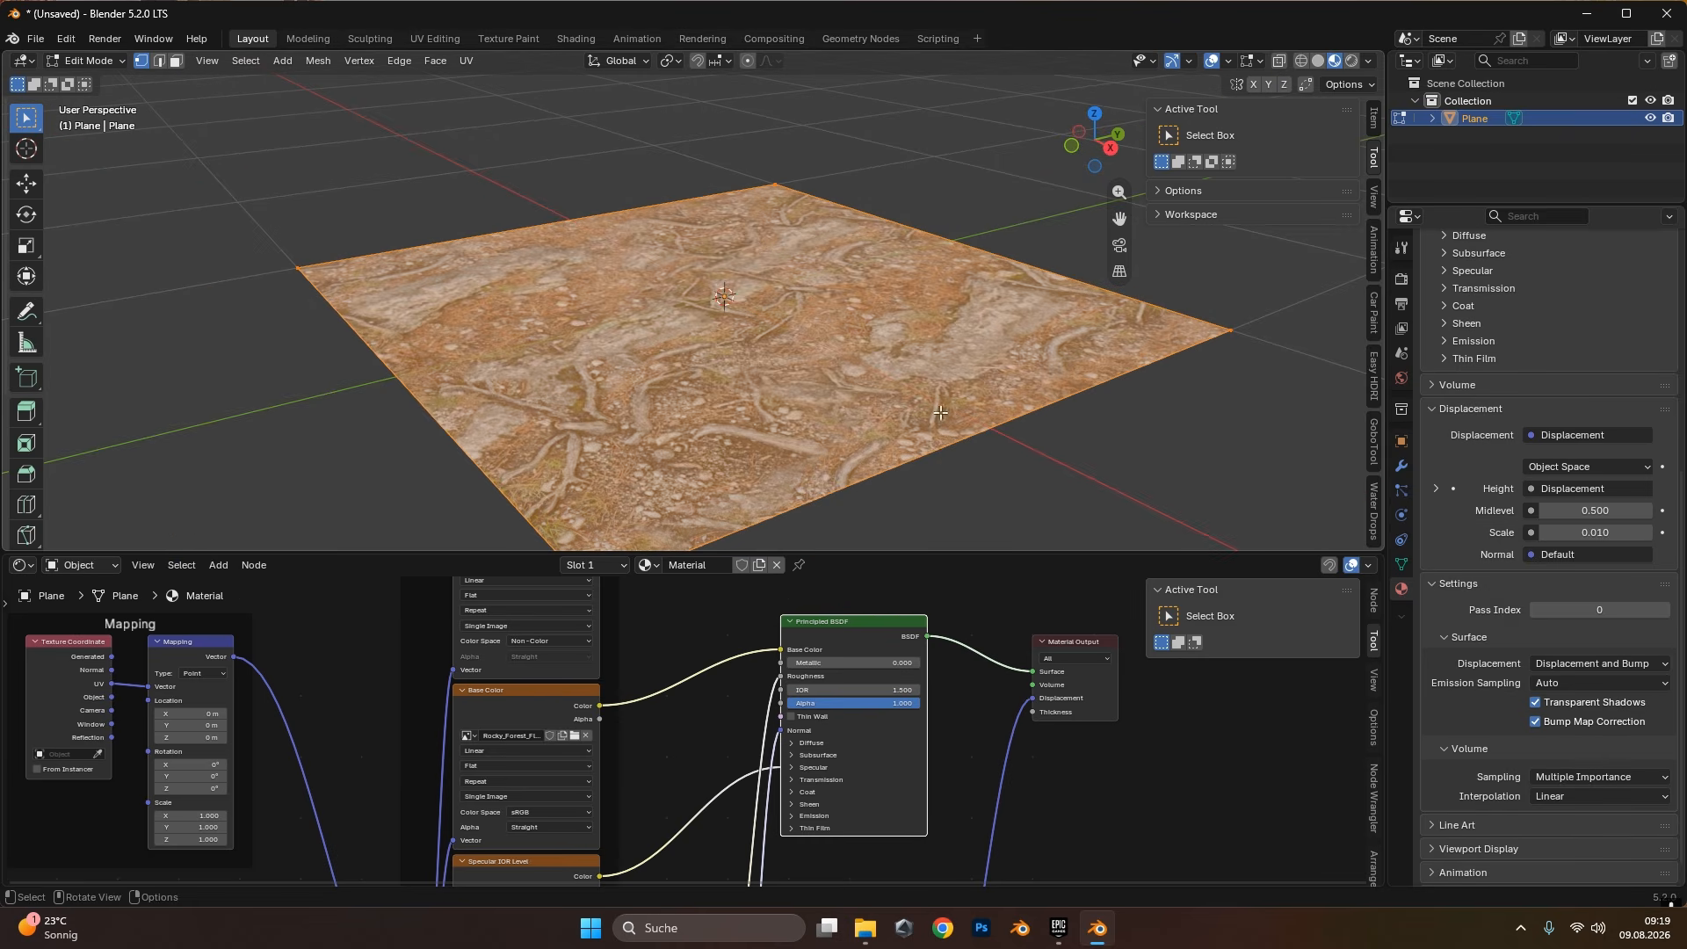
pyautogui.moveTo(779, 319); pyautogui.dragTo(784, 298, button='middle')
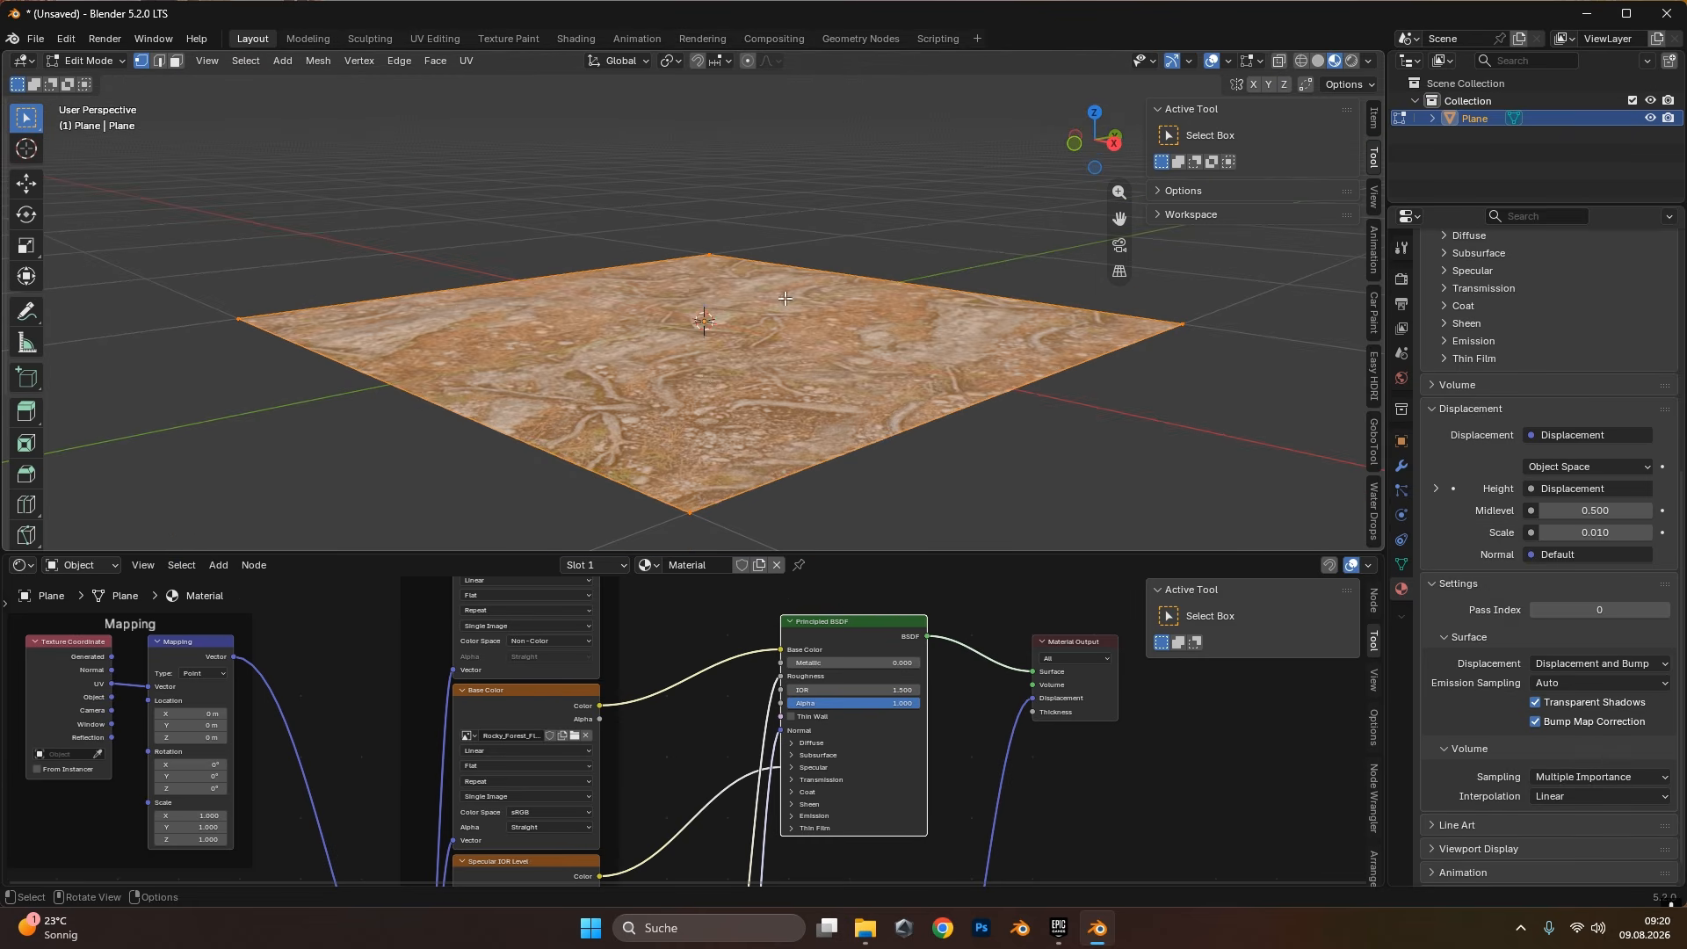
pyautogui.scroll(2, 1136, 453)
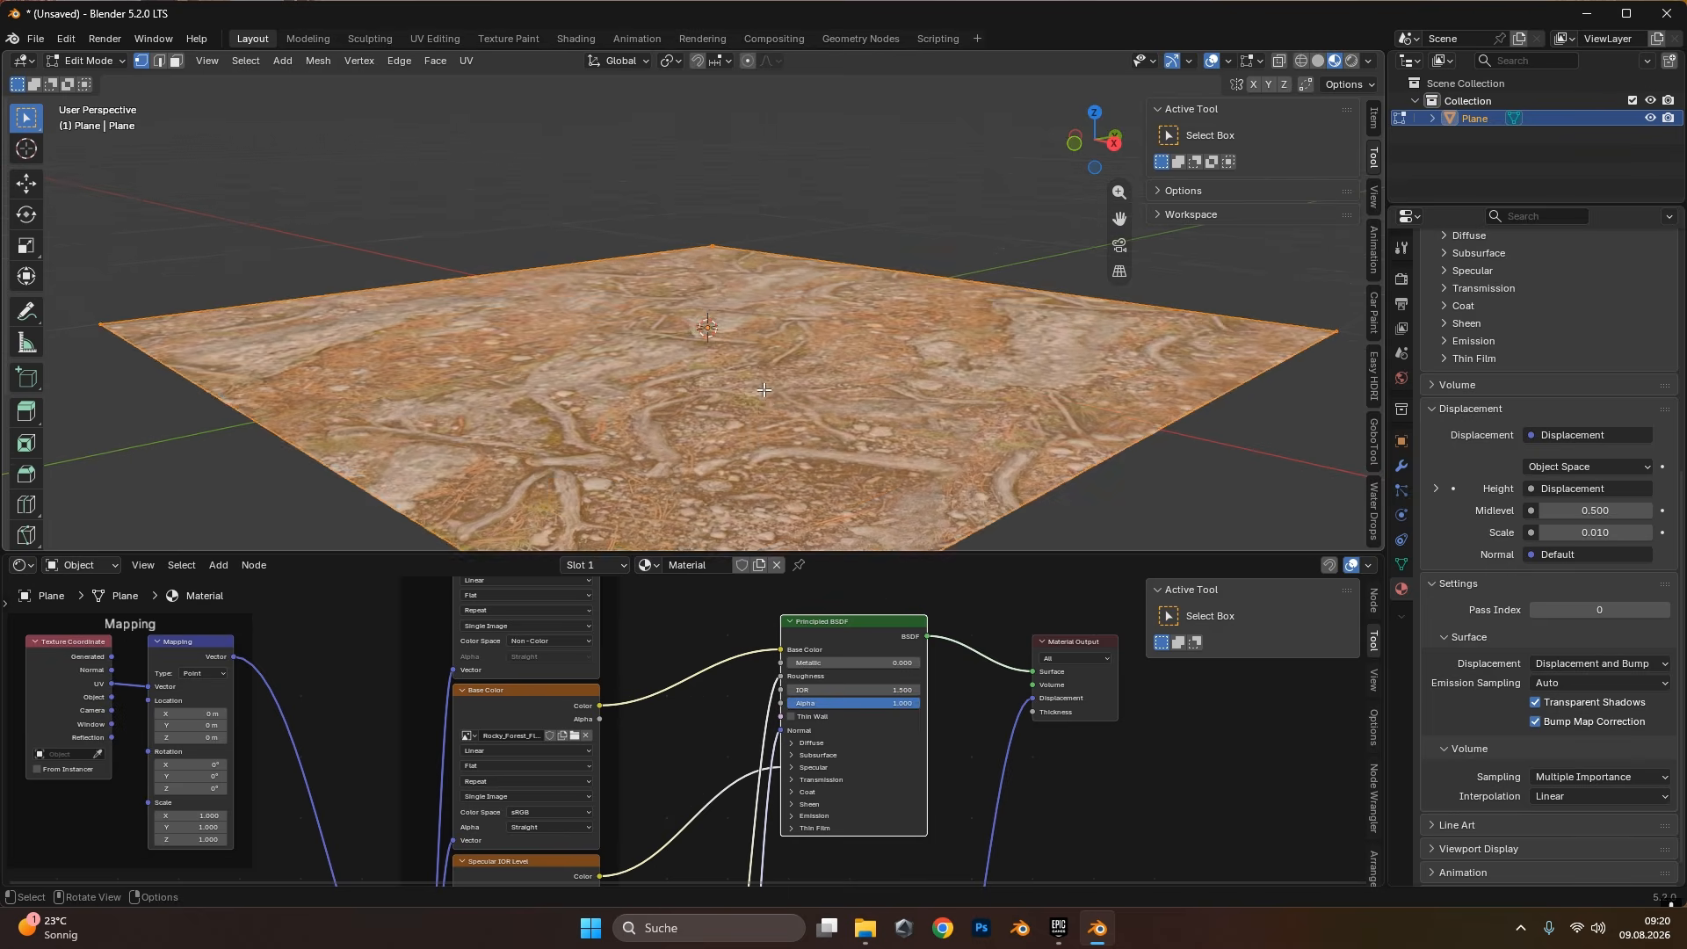
pyautogui.press('Tab')
# Add a Subdivision Surface modifier to the plane, set it to Simple and enable Adaptive Subdivision.
pyautogui.click(1402, 465)
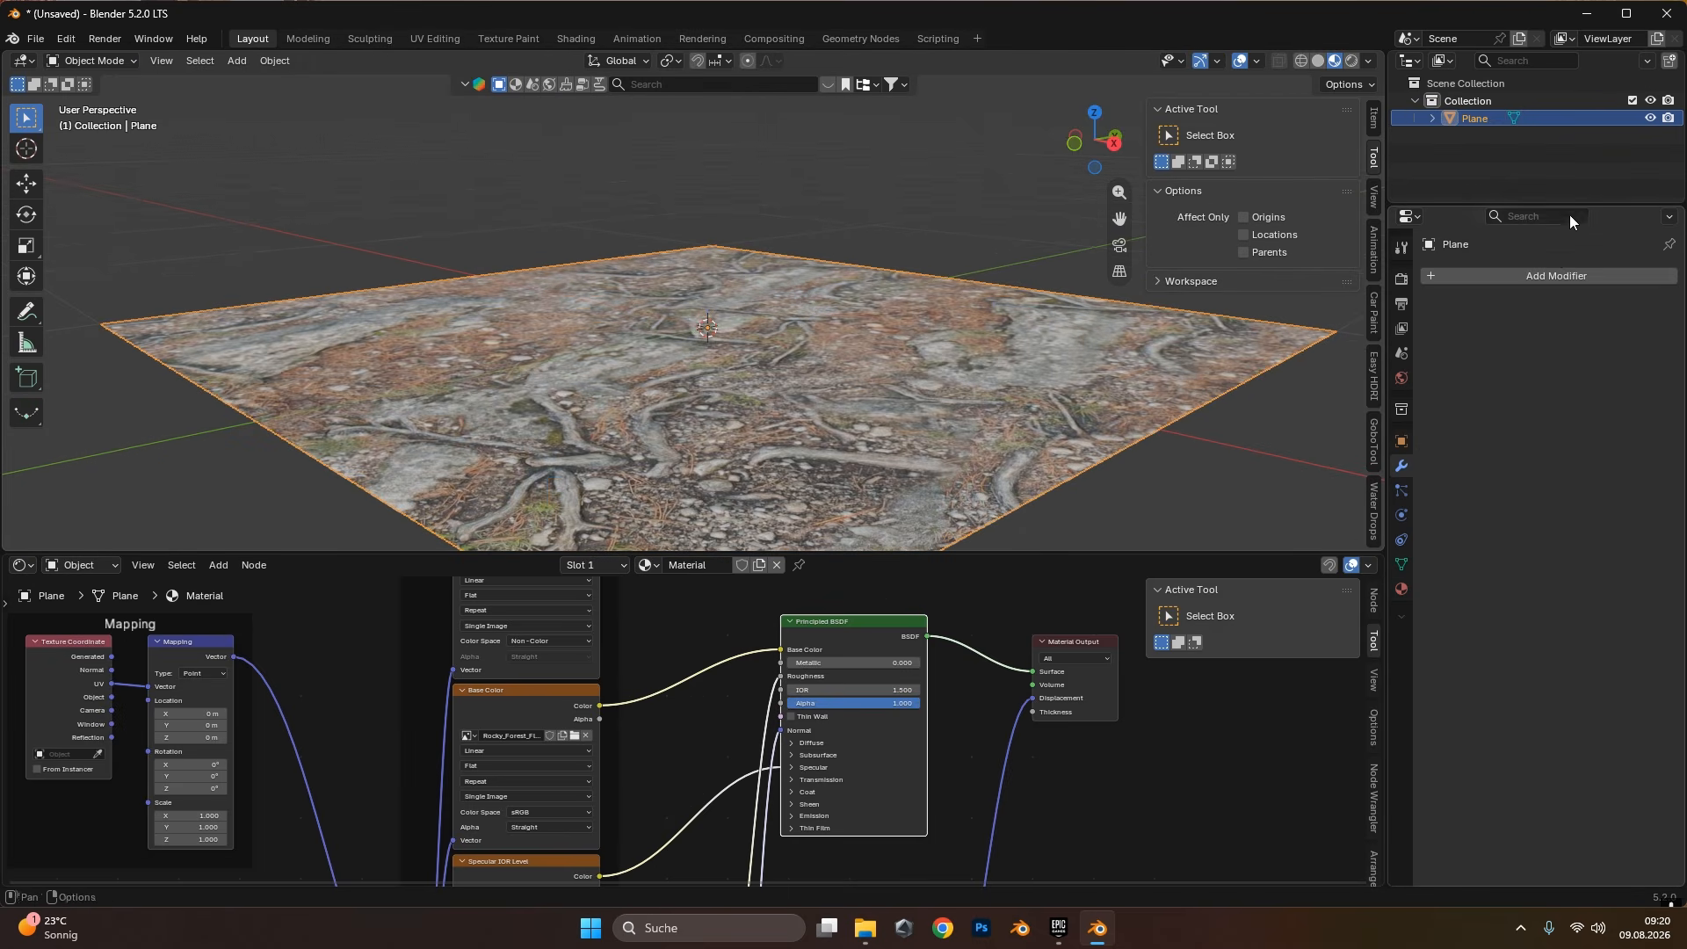
pyautogui.click(1525, 280)
pyautogui.write('s')
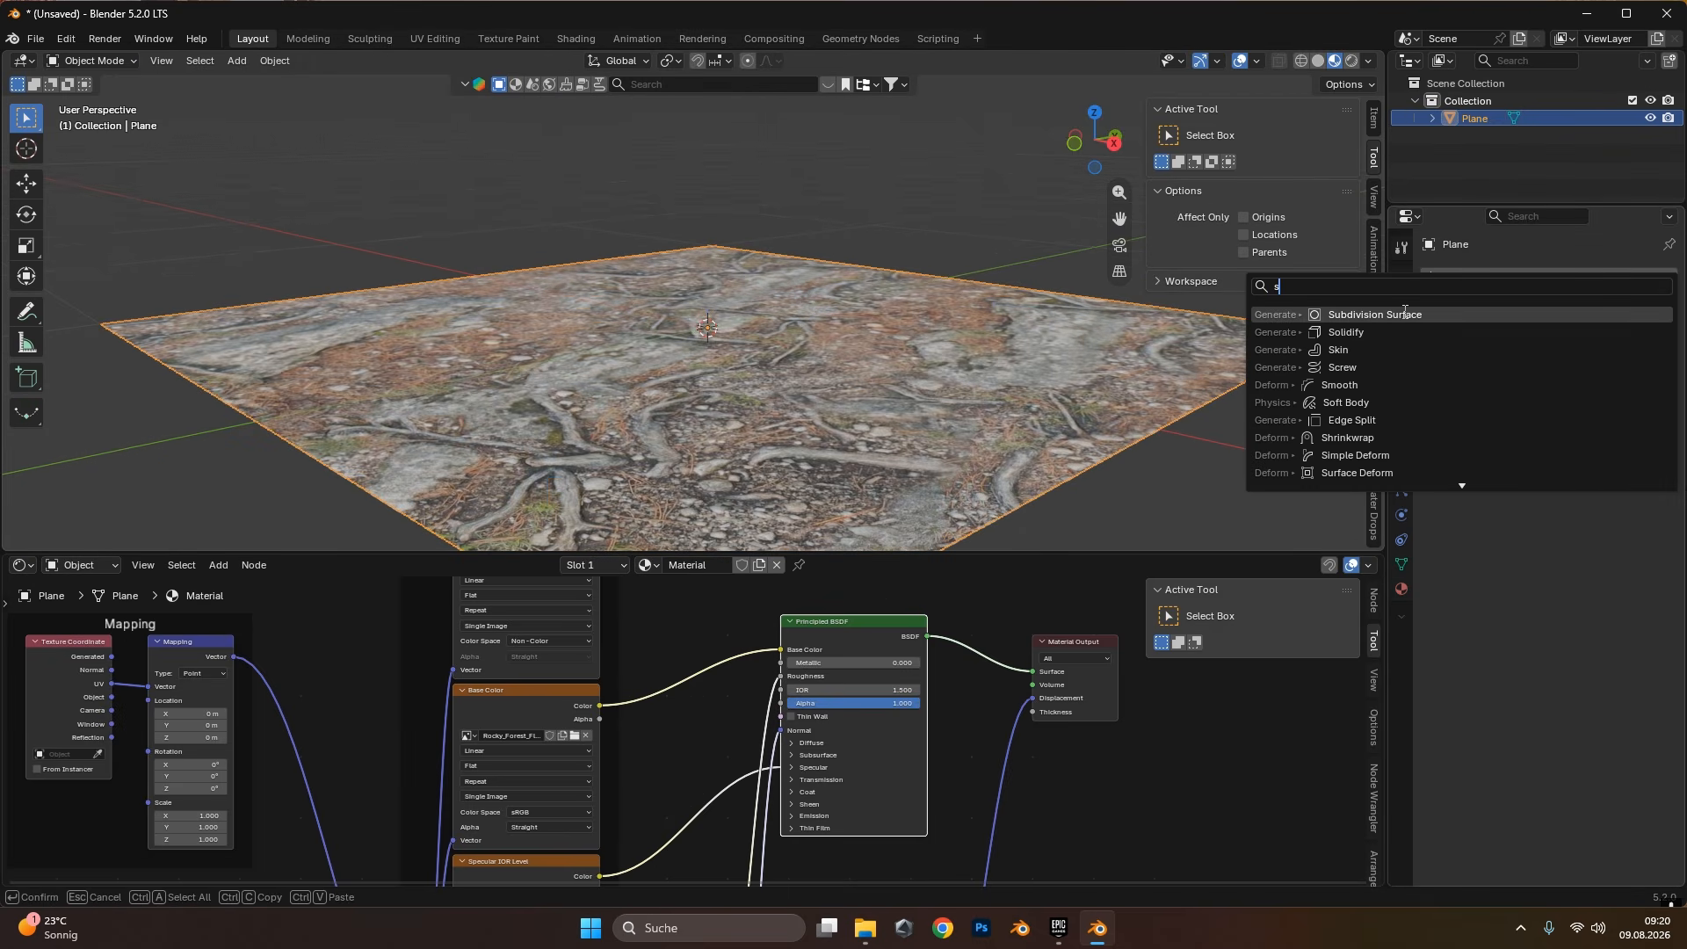
pyautogui.click(1404, 314)
pyautogui.click(1595, 330)
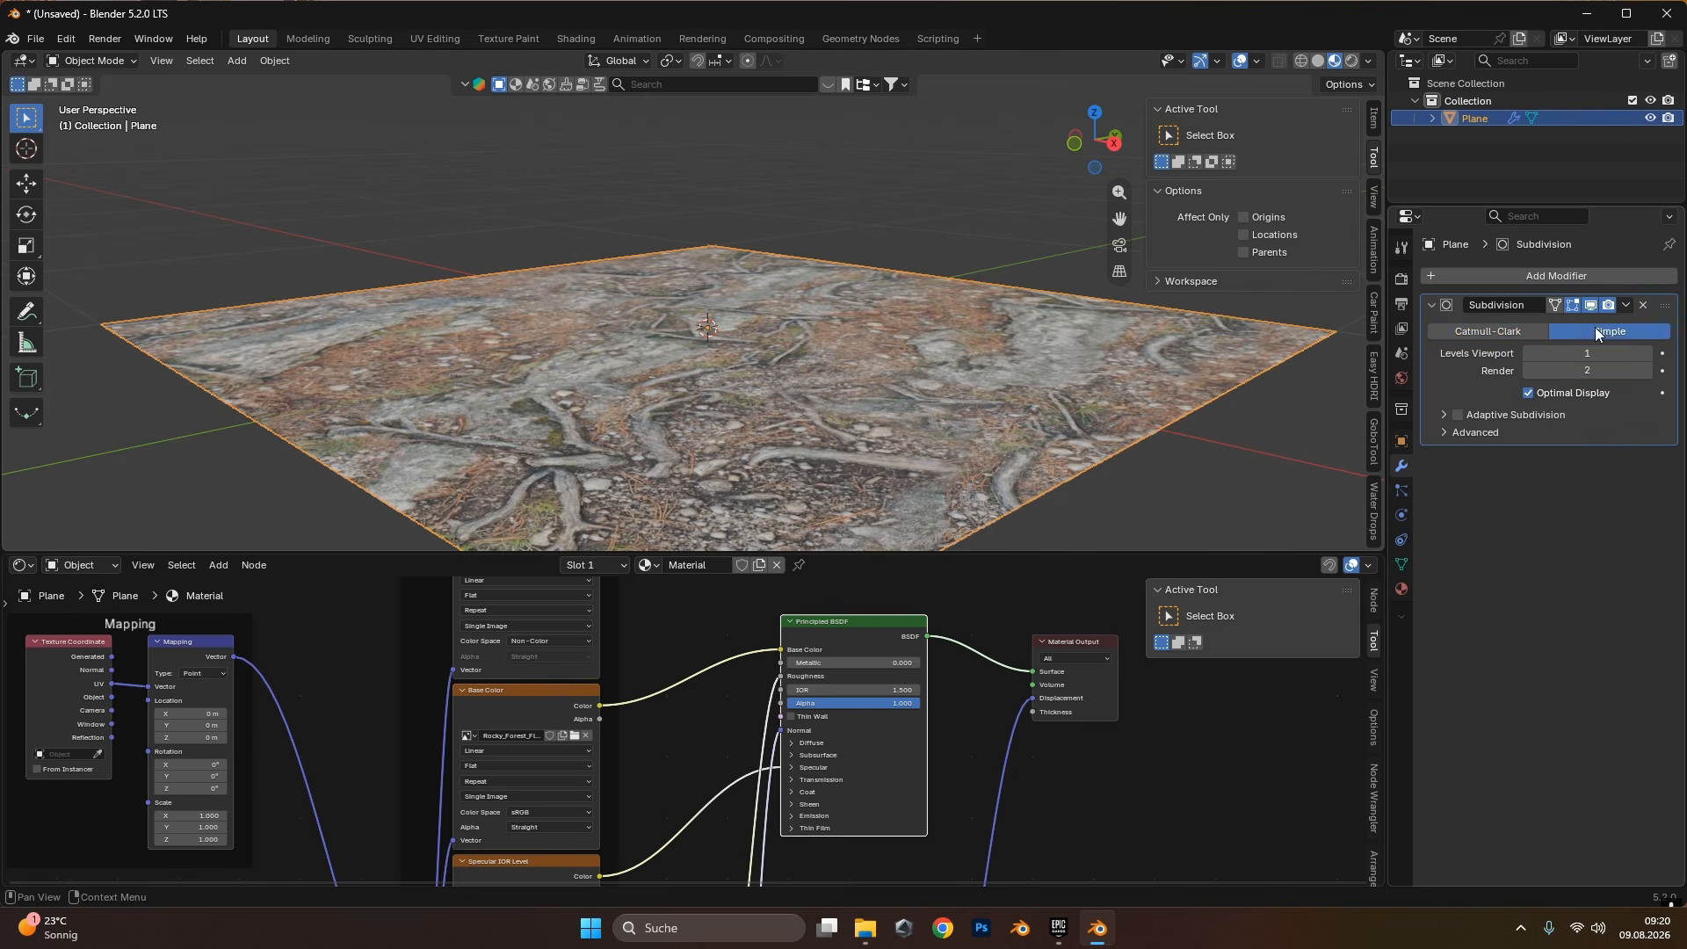
pyautogui.click(1459, 416)
# Switch the viewport to Rendered shading and light it with an HDRI by disabling Scene World.
pyautogui.moveTo(948, 441); pyautogui.dragTo(951, 481, button='middle')
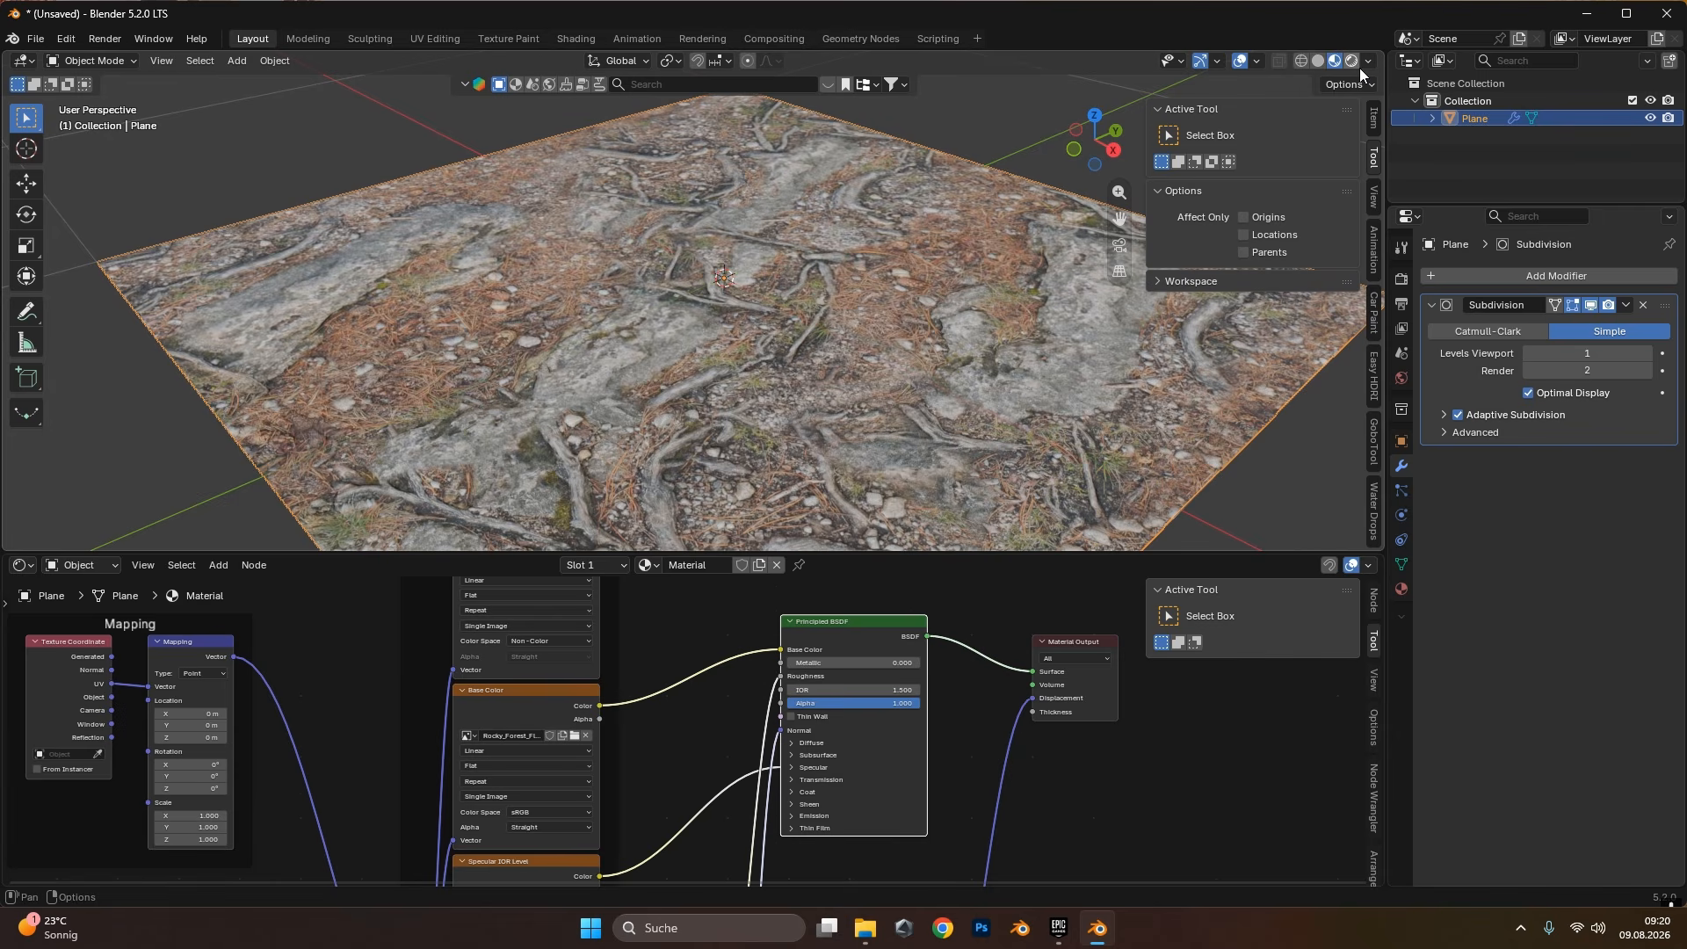
pyautogui.click(1355, 66)
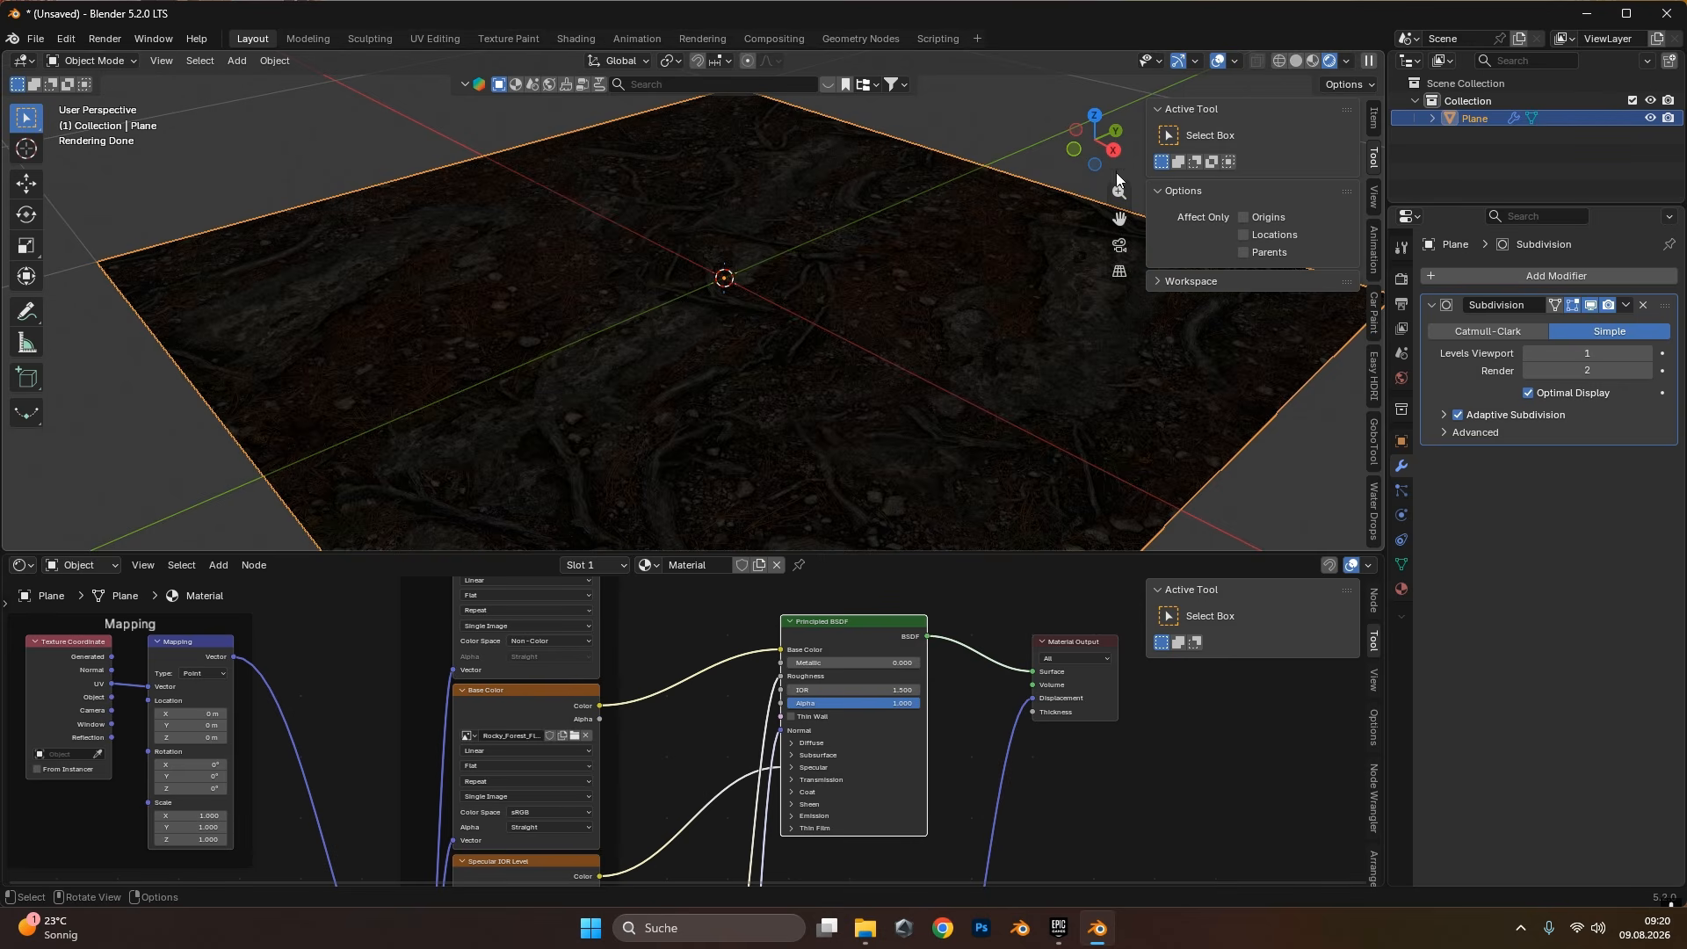
pyautogui.click(1346, 61)
pyautogui.click(1246, 247)
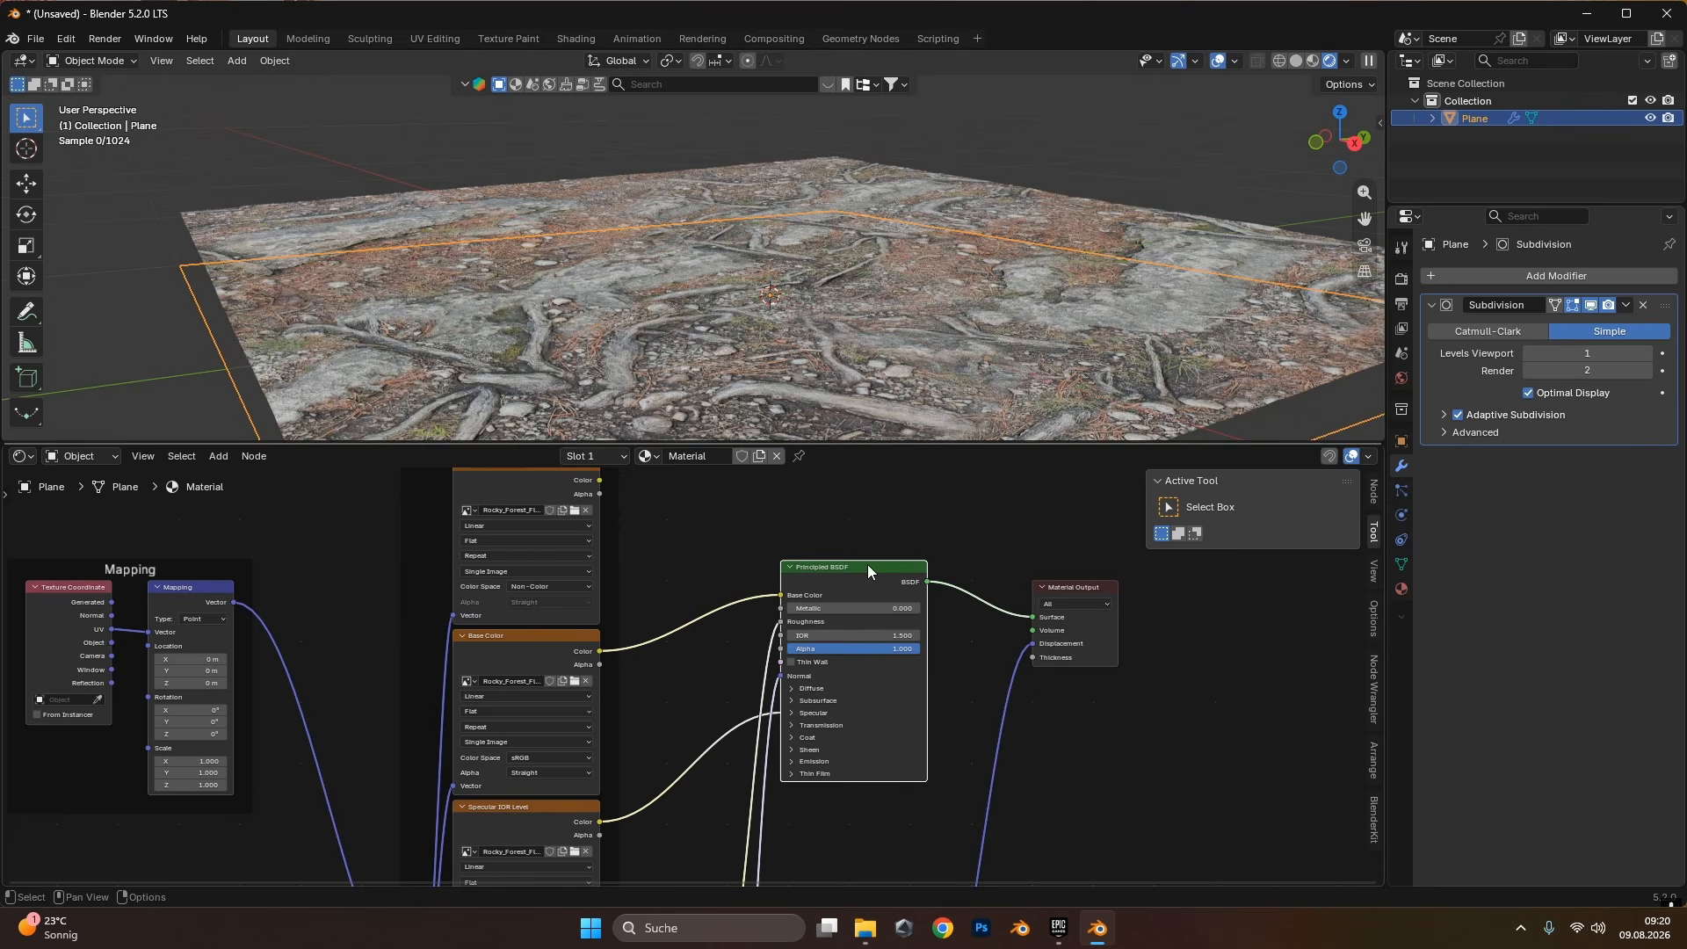
# Set the scale of the material's Displacement node to 0.1.
pyautogui.moveTo(871, 819); pyautogui.dragTo(913, 563, button='middle')
pyautogui.scroll(5, 849, 640)
pyautogui.moveTo(892, 709); pyautogui.dragTo(926, 467, button='middle')
pyautogui.moveTo(964, 616); pyautogui.dragTo(677, 663, button='middle')
pyautogui.scroll(1, 690, 675)
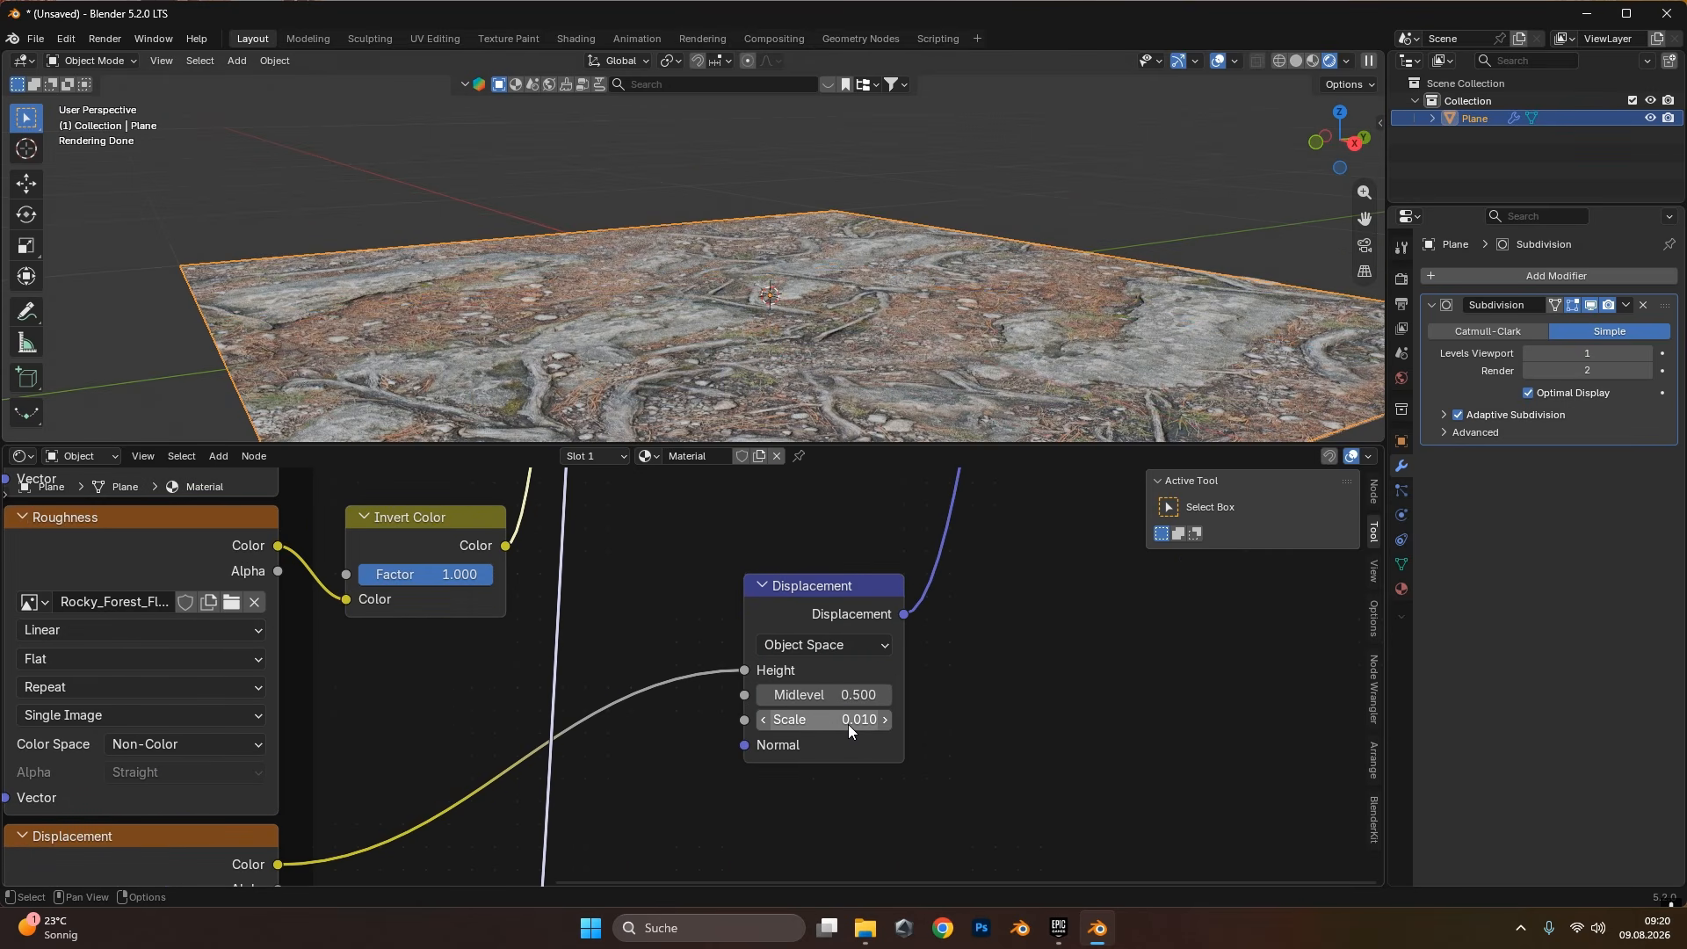
pyautogui.click(847, 724)
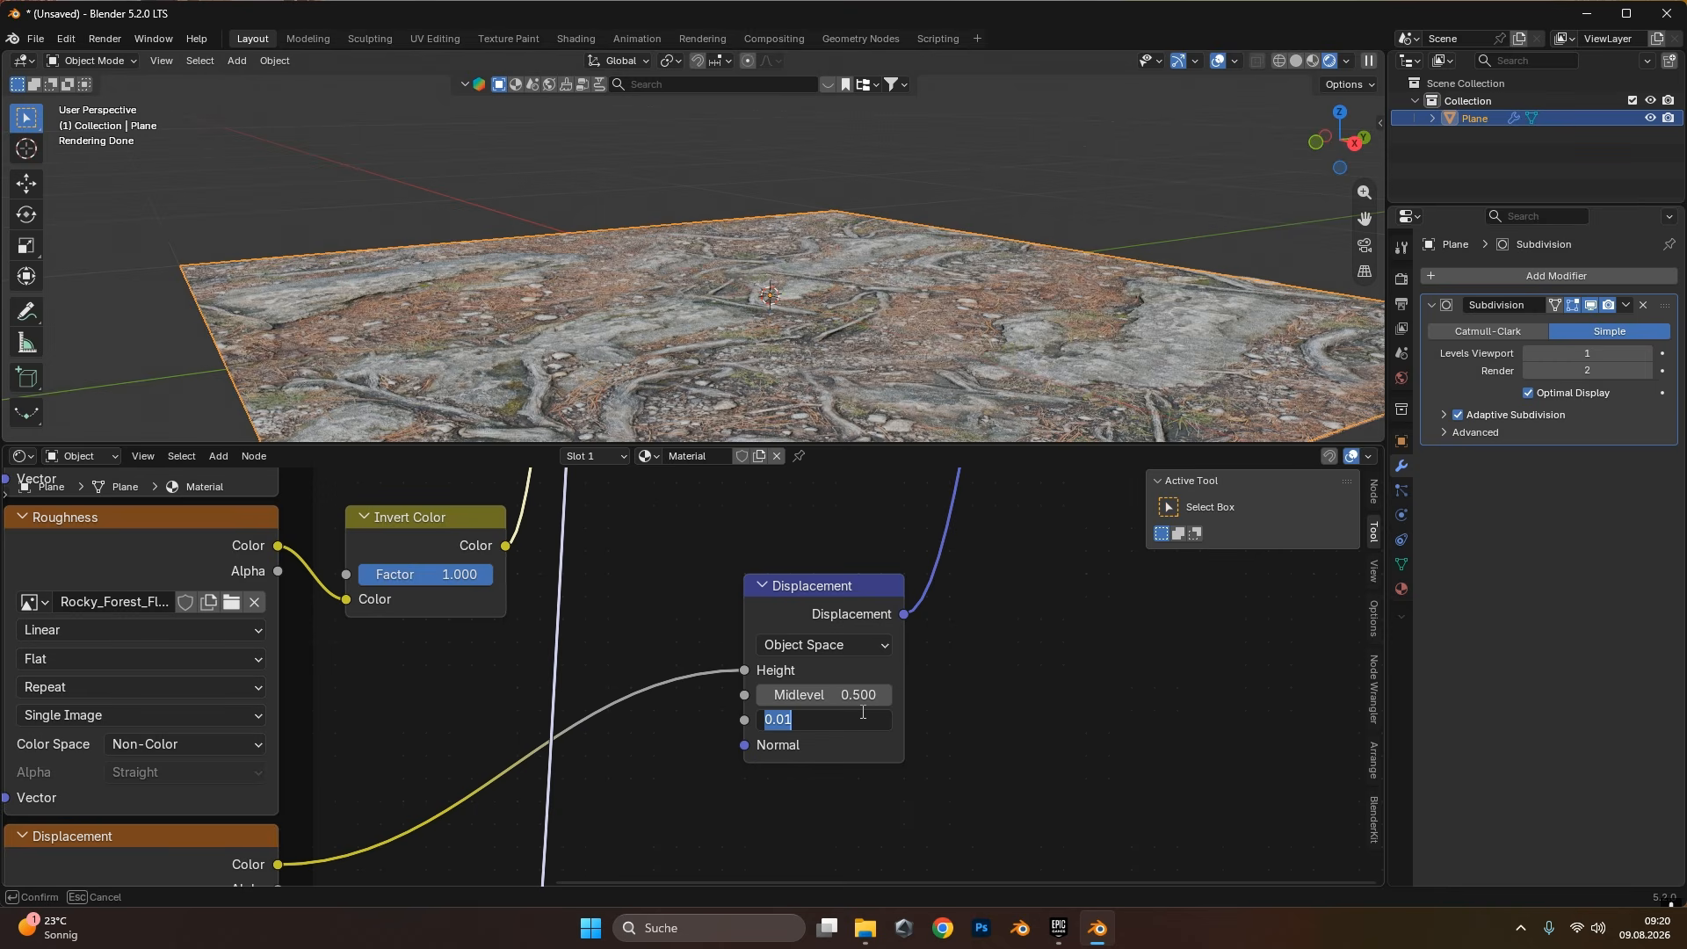
pyautogui.write('0.1')
pyautogui.press('Return')
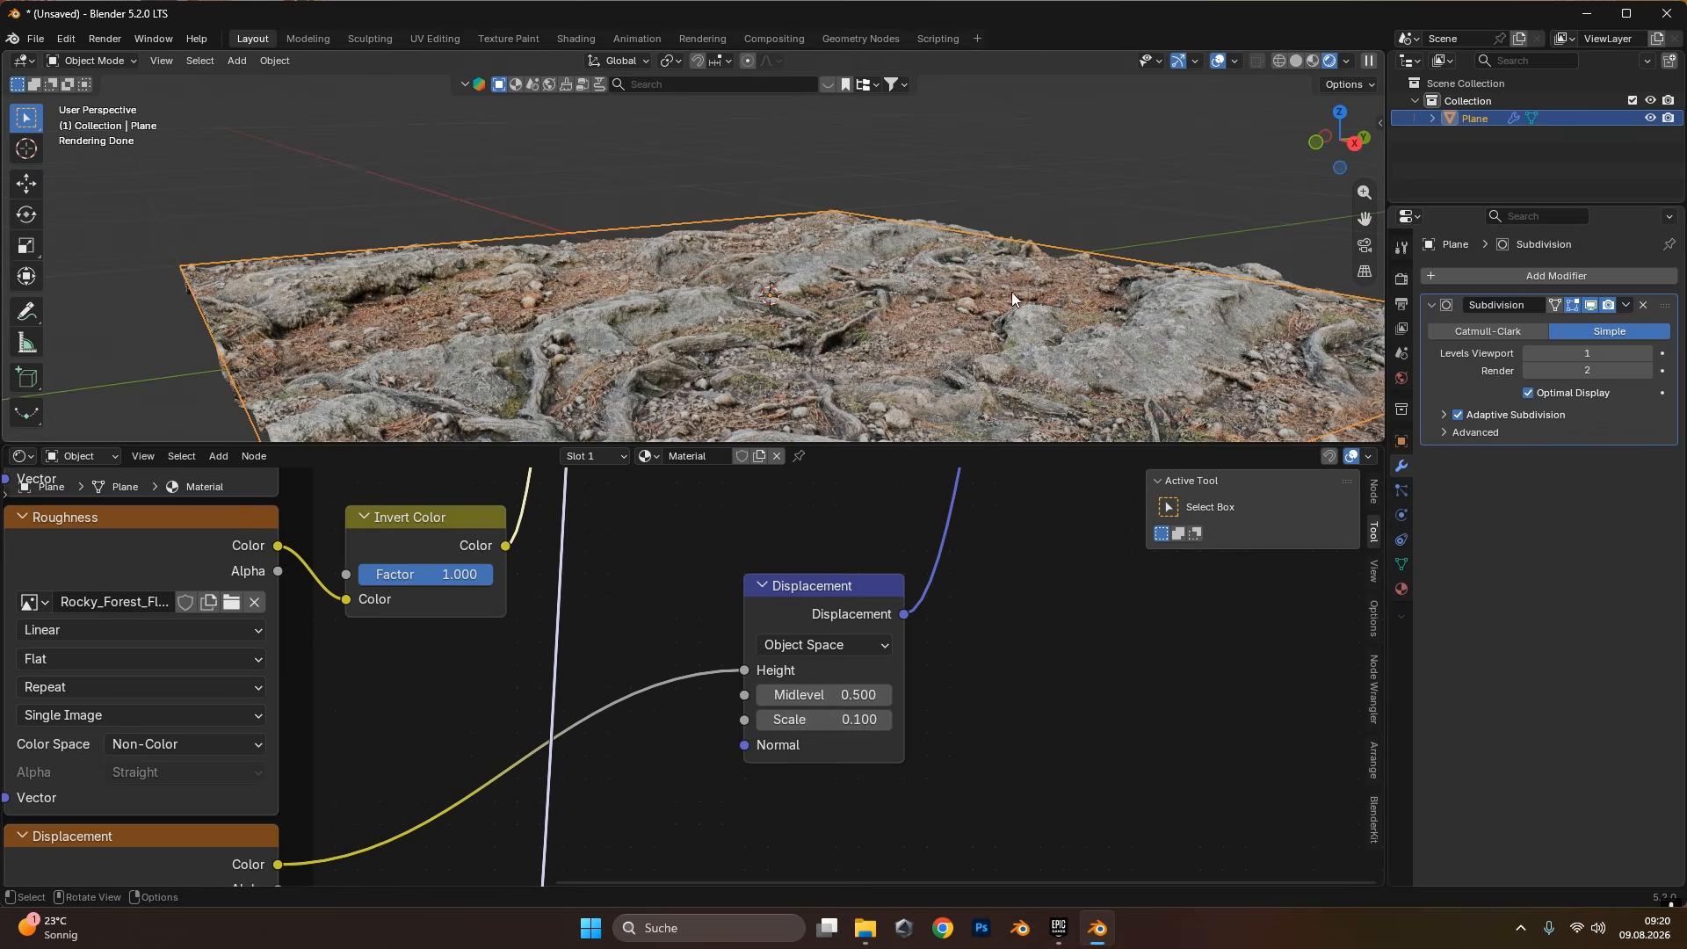
# Deselect the plane and examine the displaced roots and rocks up close from several angles.
pyautogui.click(1070, 183)
pyautogui.moveTo(1030, 268); pyautogui.dragTo(1120, 298, button='middle')
pyautogui.scroll(3, 952, 330)
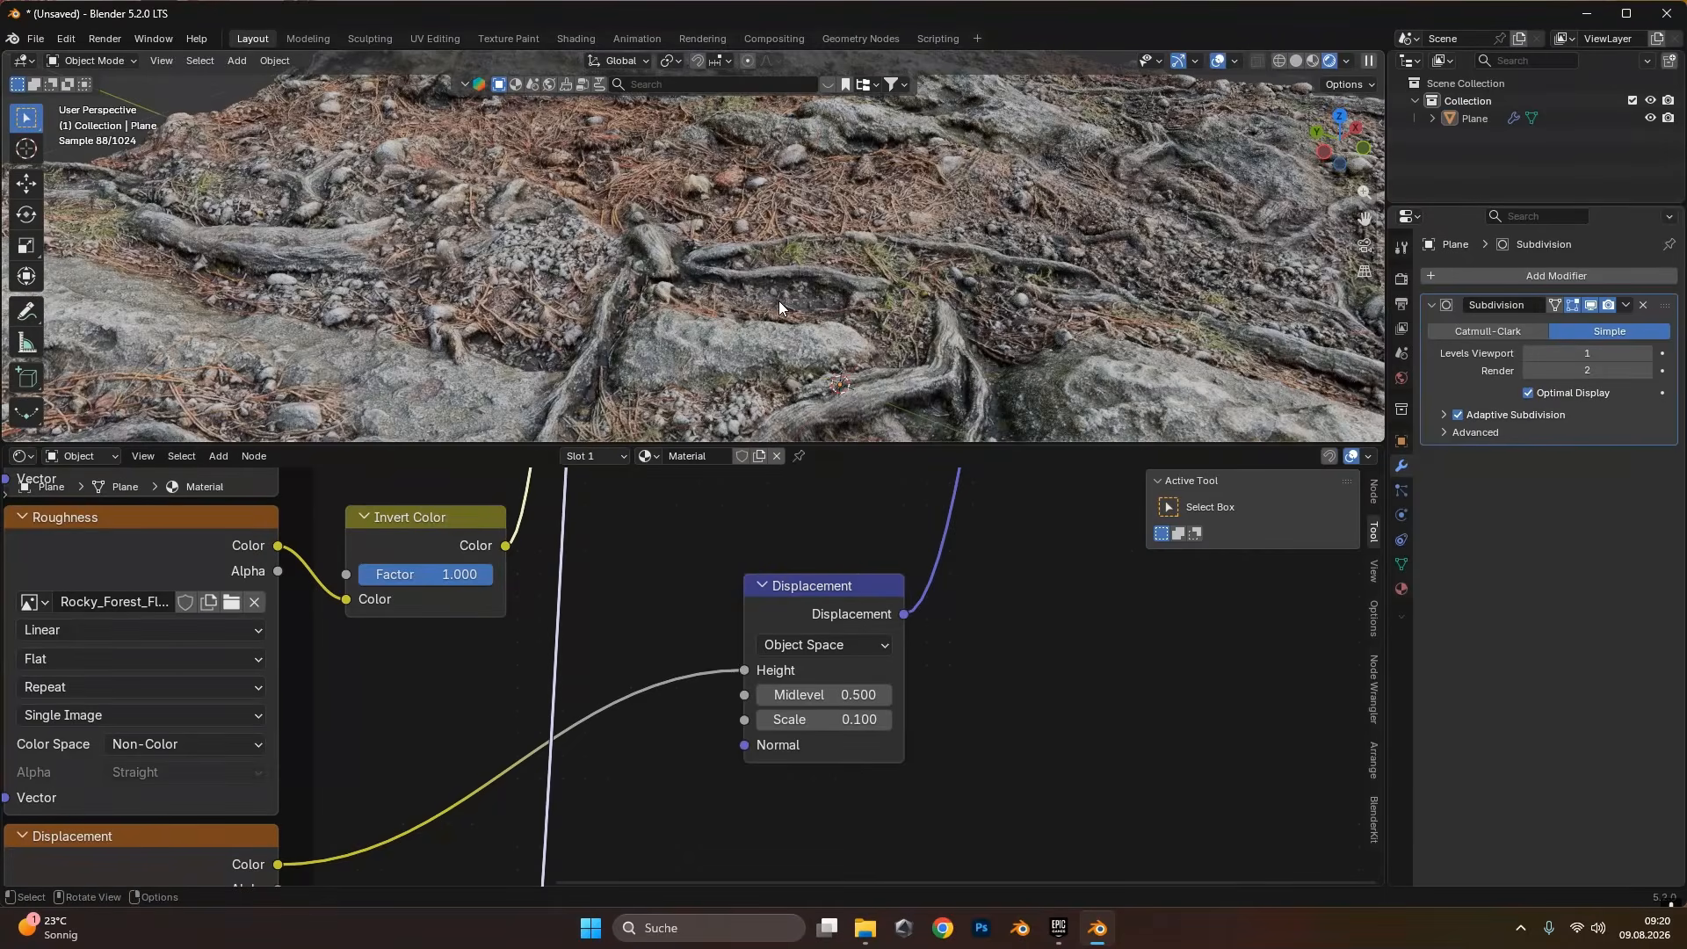
pyautogui.scroll(-3, 778, 301)
pyautogui.moveTo(780, 305); pyautogui.dragTo(849, 310, button='middle')
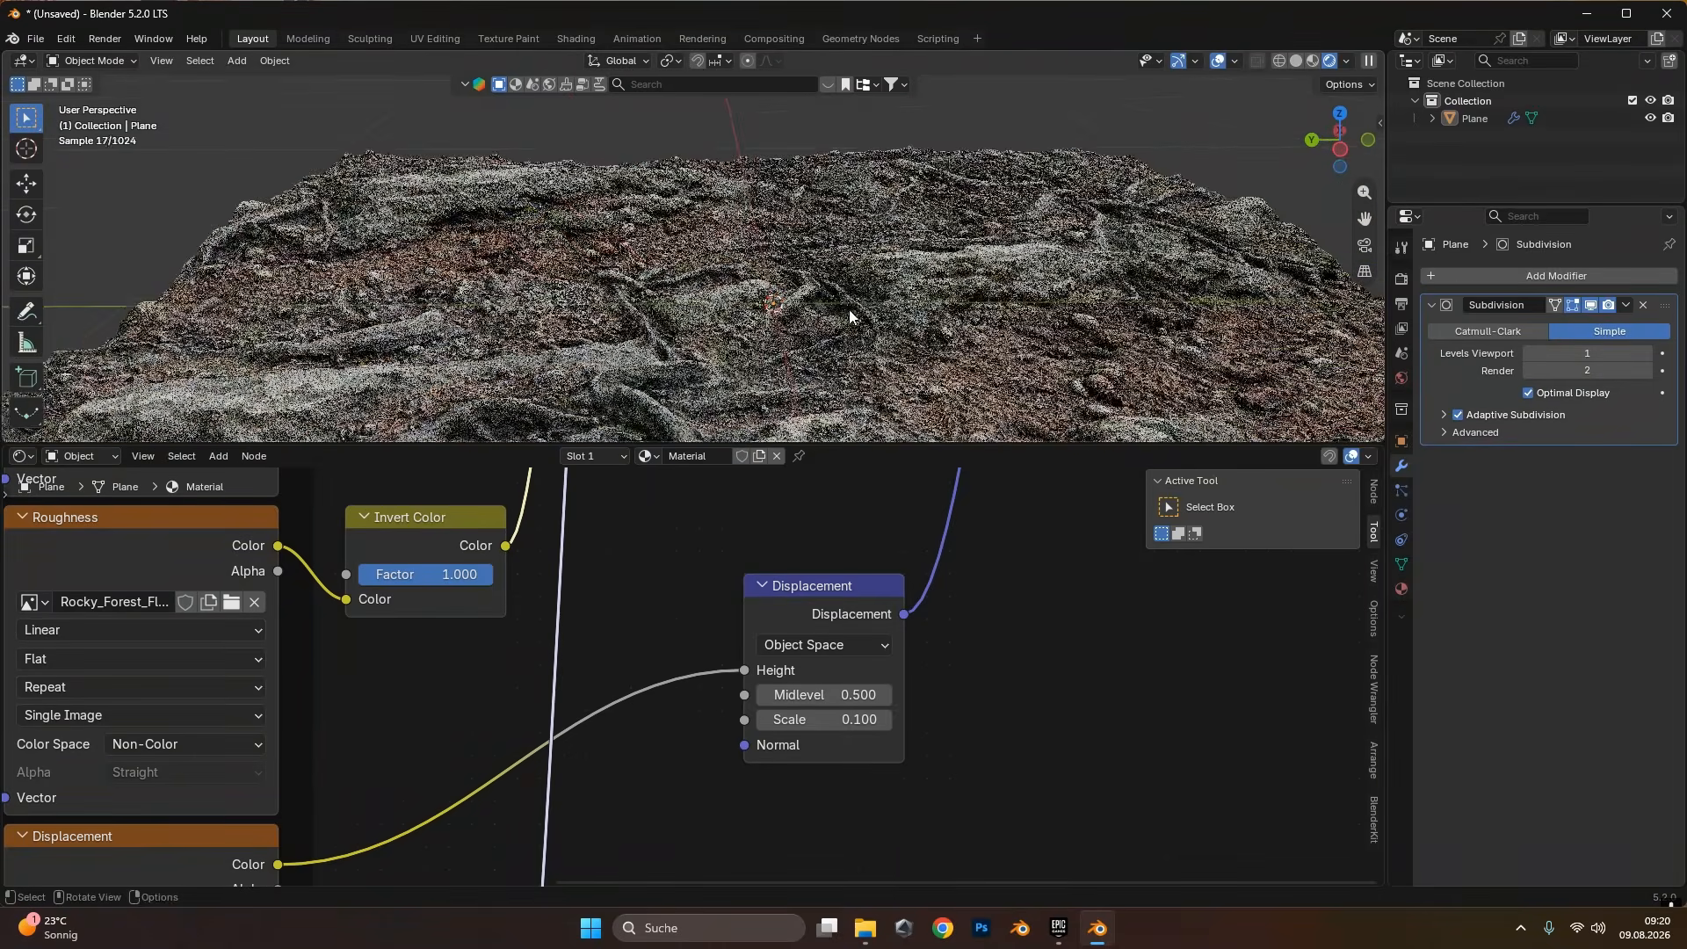
# Try a strength of 3 on the Normal Map node, and settle on a strength of 2.
pyautogui.scroll(-8, 791, 721)
pyautogui.moveTo(782, 829); pyautogui.dragTo(886, 549, button='middle')
pyautogui.moveTo(810, 668); pyautogui.dragTo(893, 566, button='middle')
pyautogui.scroll(6, 826, 677)
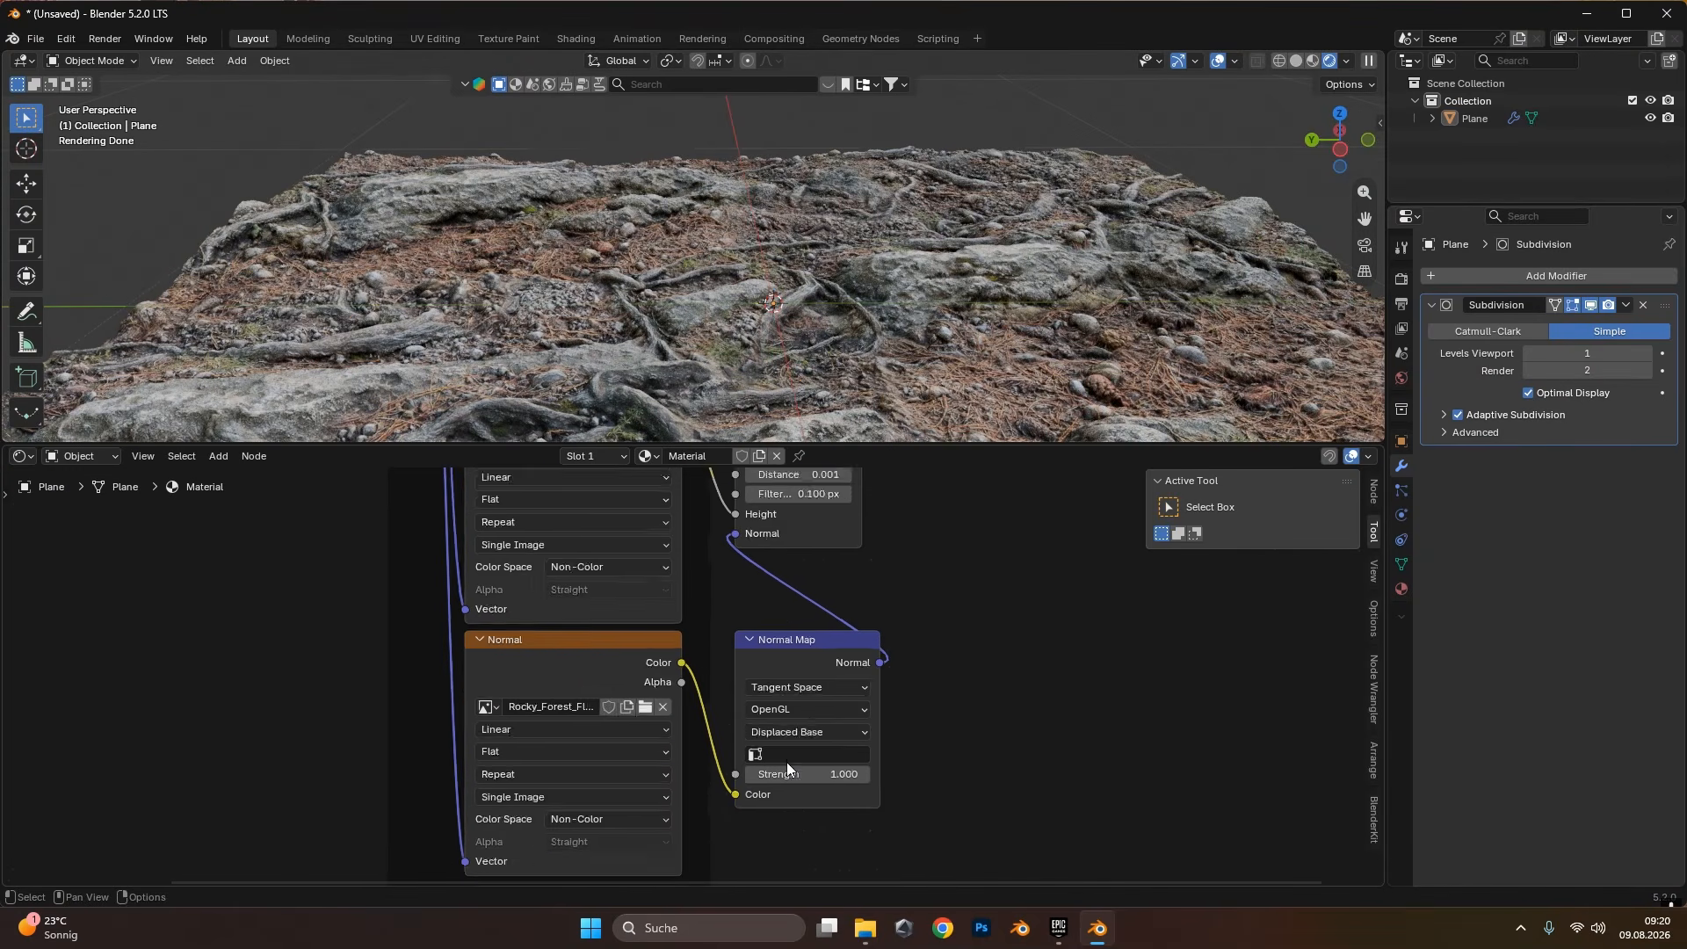
pyautogui.scroll(2, 763, 702)
pyautogui.moveTo(956, 756); pyautogui.dragTo(889, 730, button='middle')
pyautogui.click(805, 788)
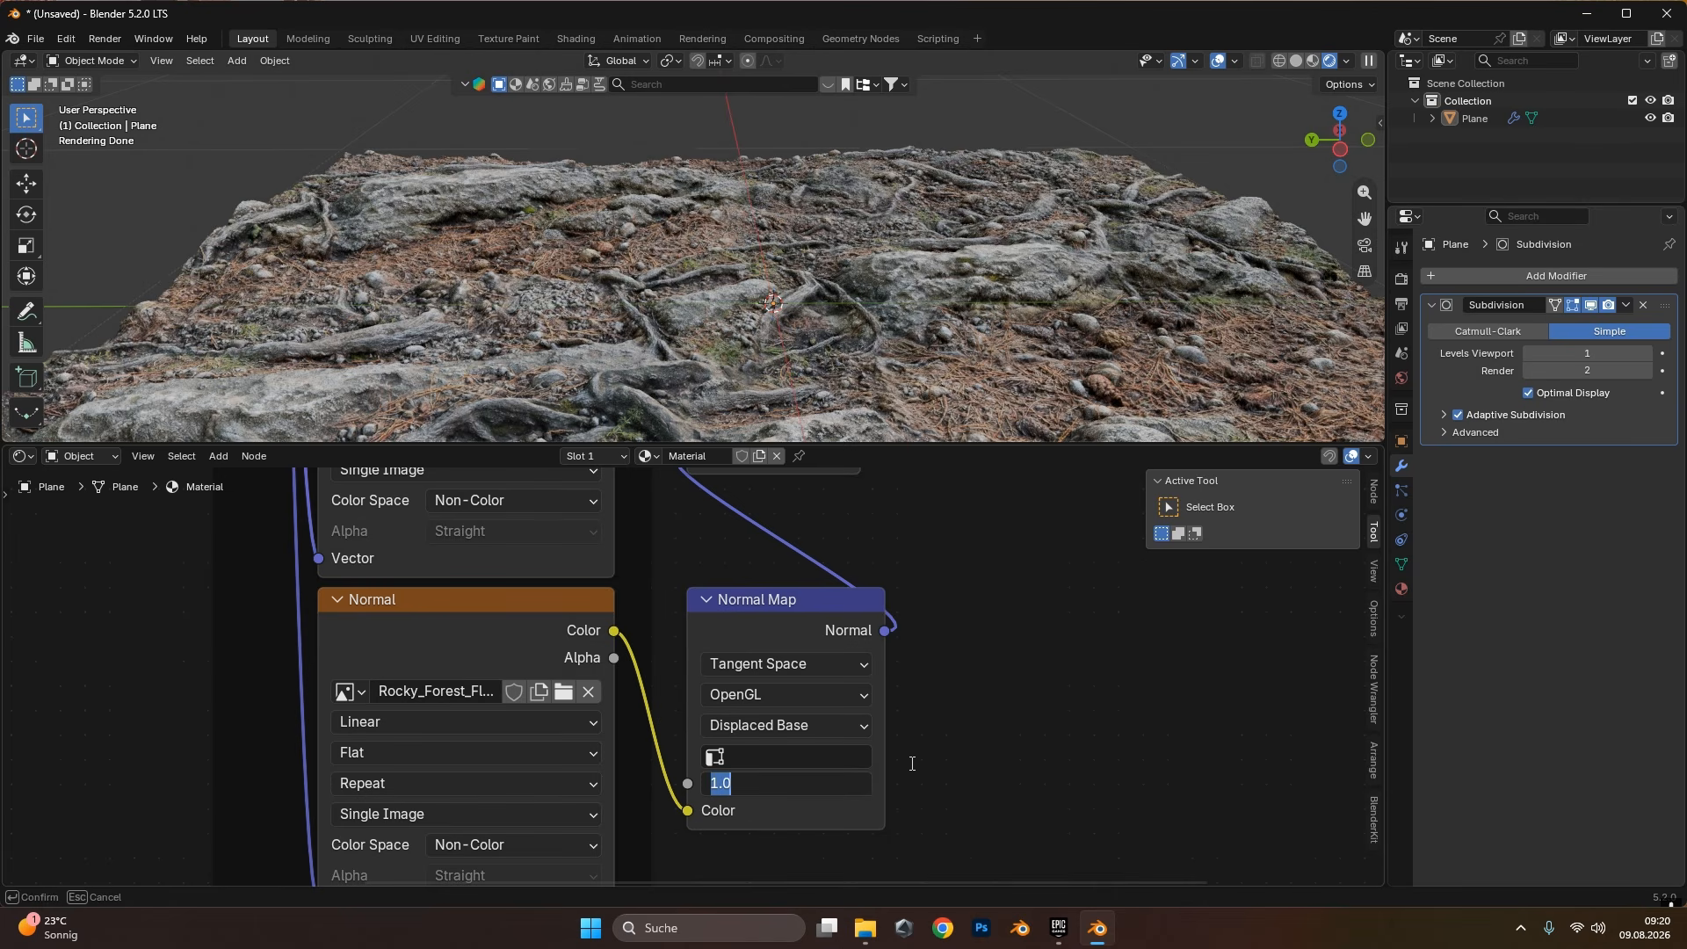
pyautogui.write('3')
pyautogui.press('Return')
pyautogui.click(761, 787)
pyautogui.write('2')
pyautogui.press('Return')
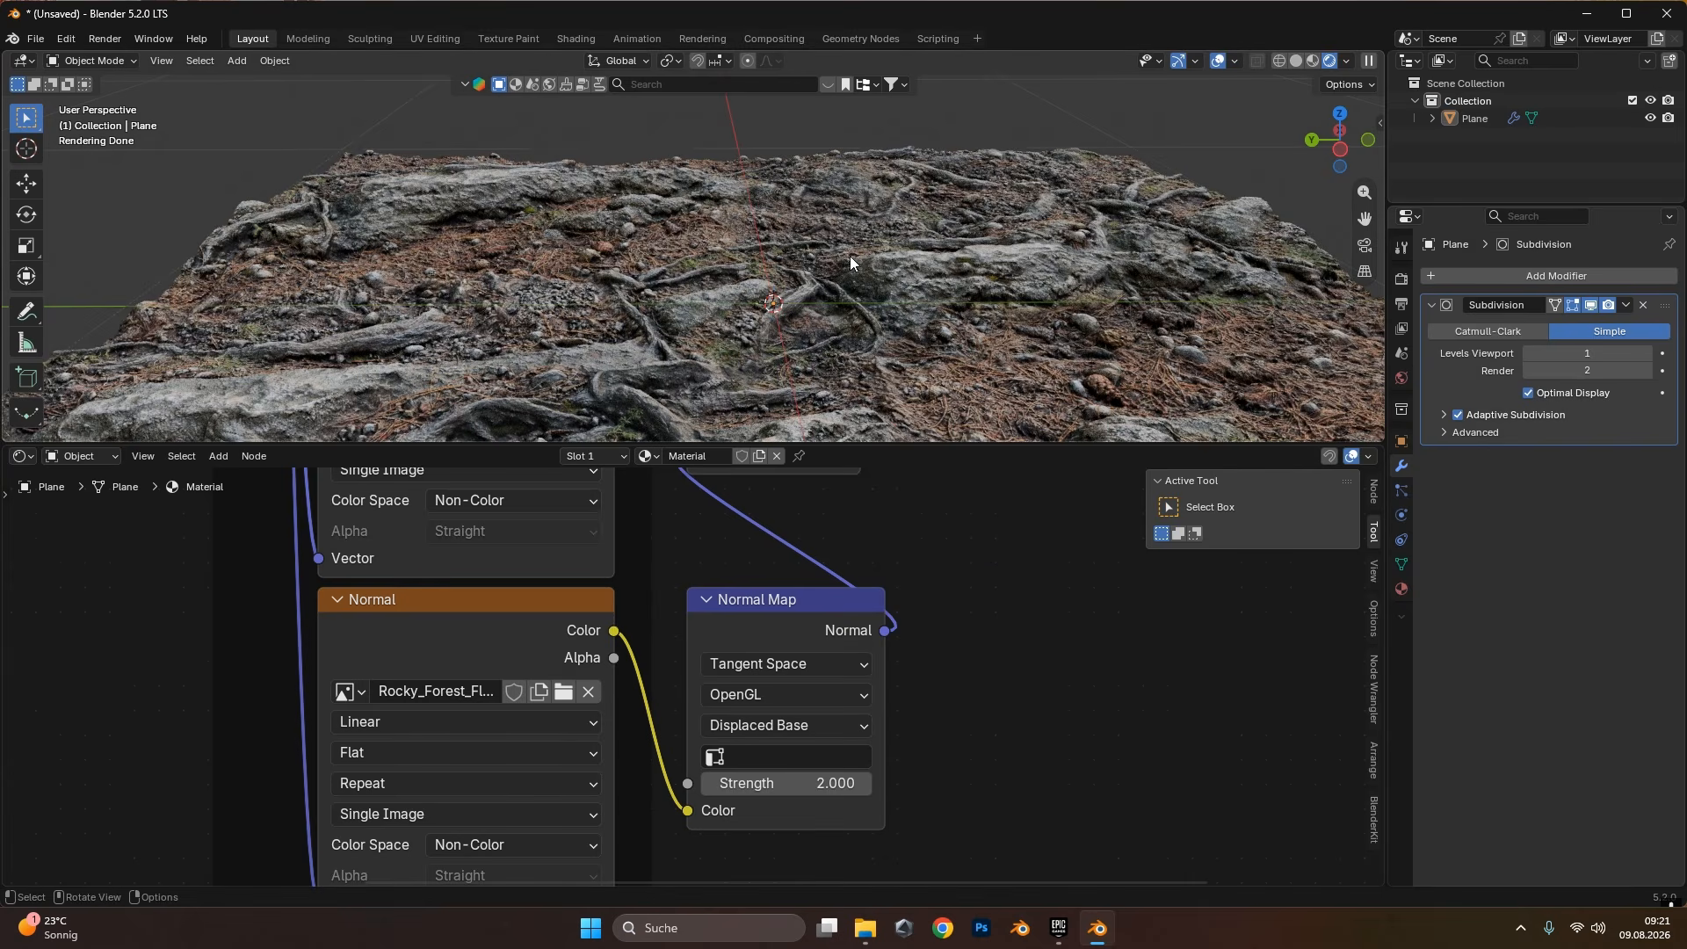
# Change the rendered viewport's lighting to the HDRI with an open sky over a grassy field.
pyautogui.moveTo(851, 260); pyautogui.dragTo(850, 299, button='middle')
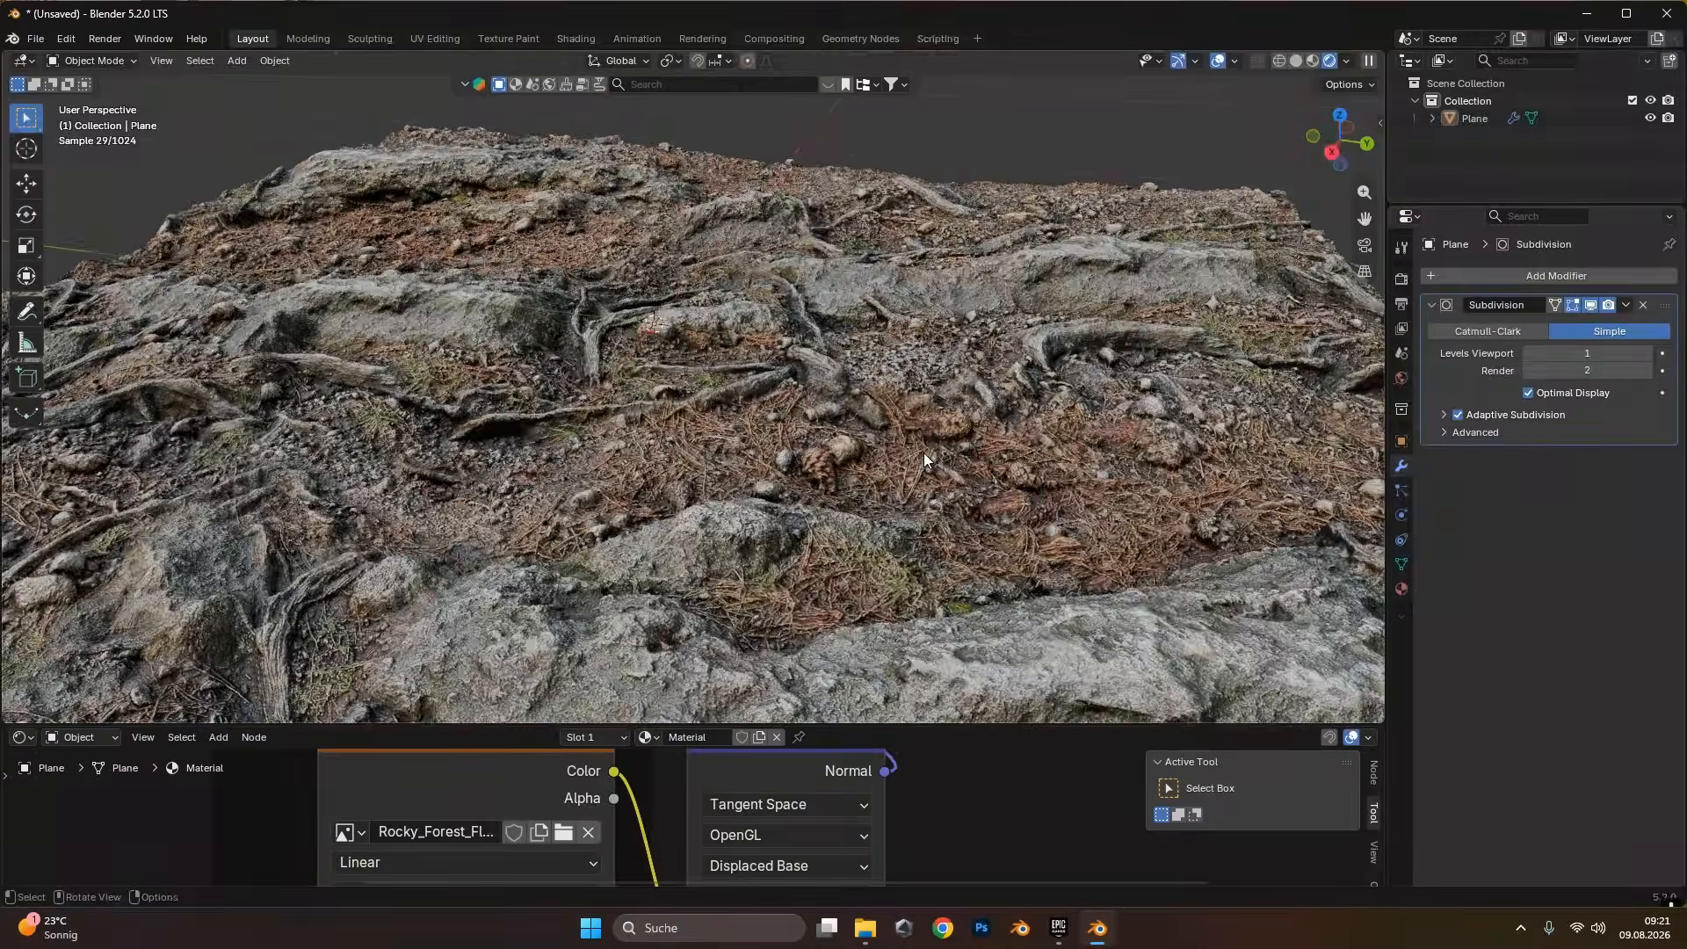
pyautogui.moveTo(925, 451)
pyautogui.mouseDown(button='middle')
pyautogui.moveTo(841, 452)
pyautogui.moveTo(904, 438)
pyautogui.mouseUp(button='middle')
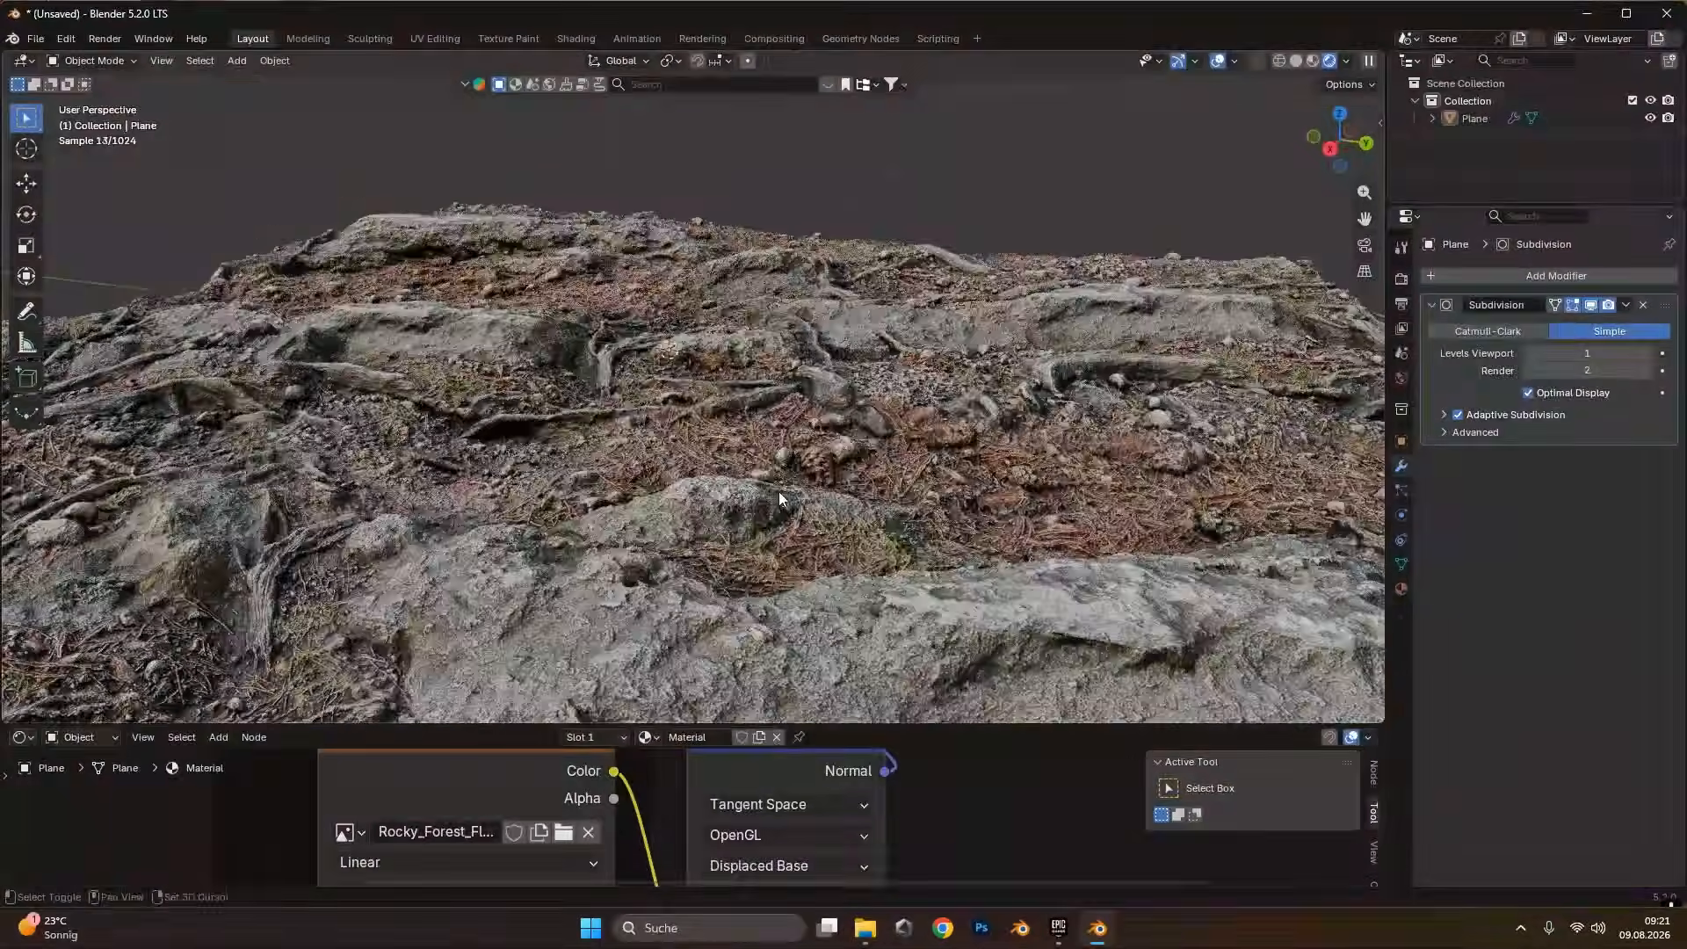
pyautogui.keyDown('shift'); pyautogui.moveTo(778, 492); pyautogui.dragTo(681, 307, button='middle'); pyautogui.keyUp('shift')
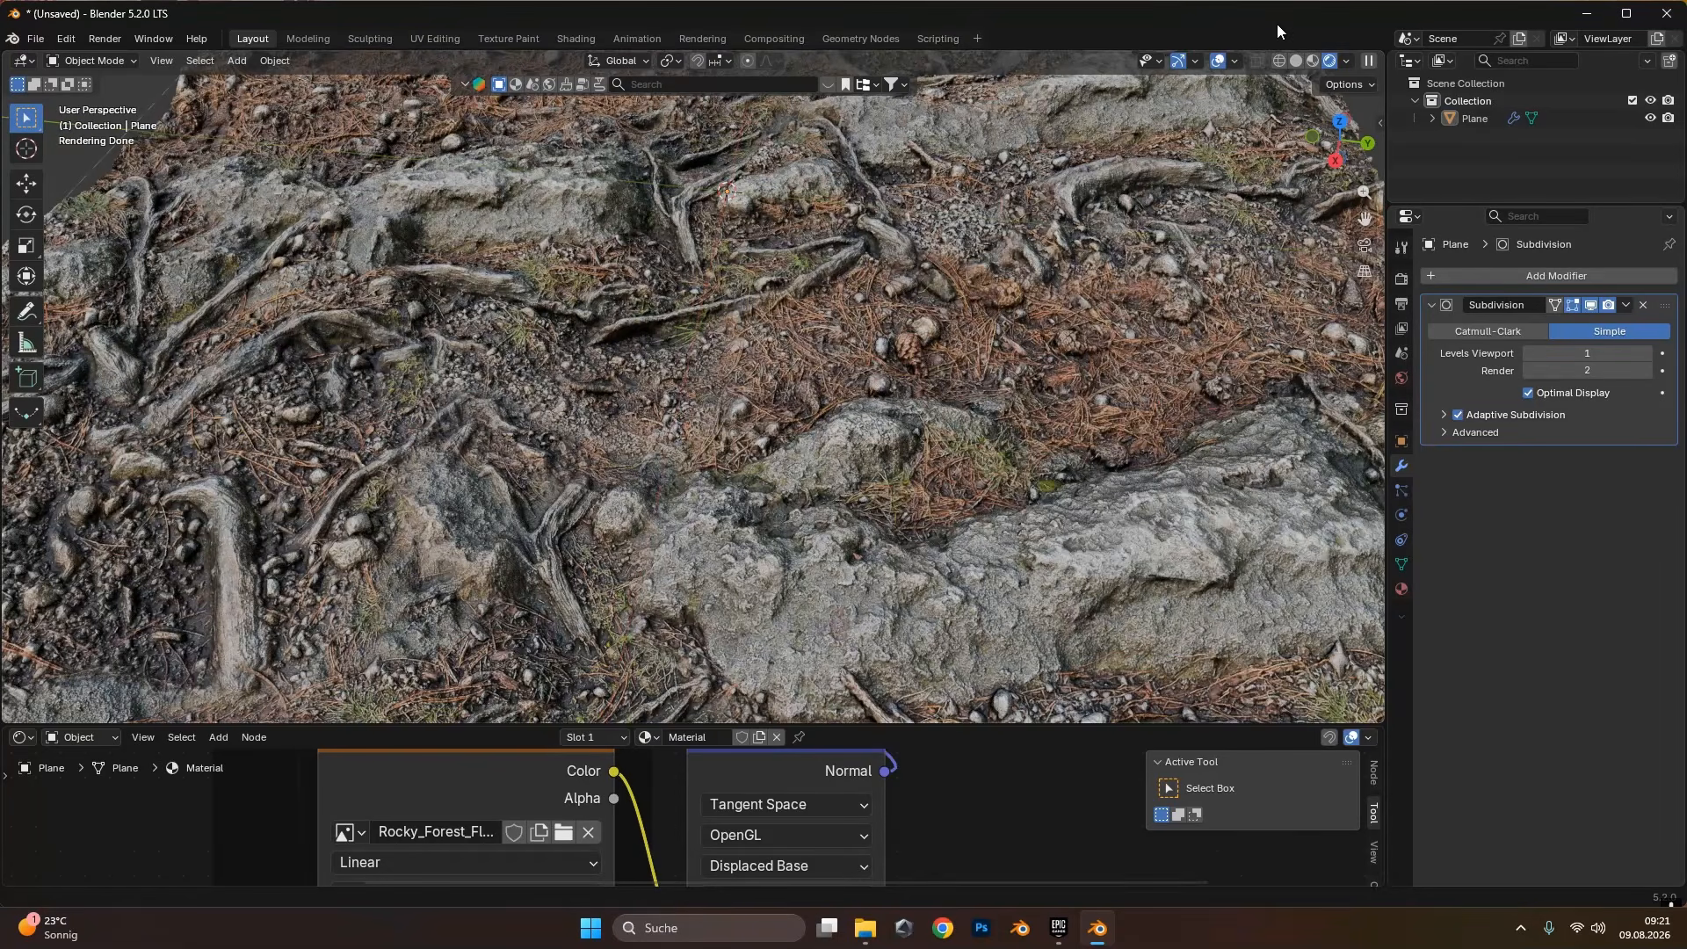
pyautogui.click(1345, 60)
pyautogui.click(1316, 301)
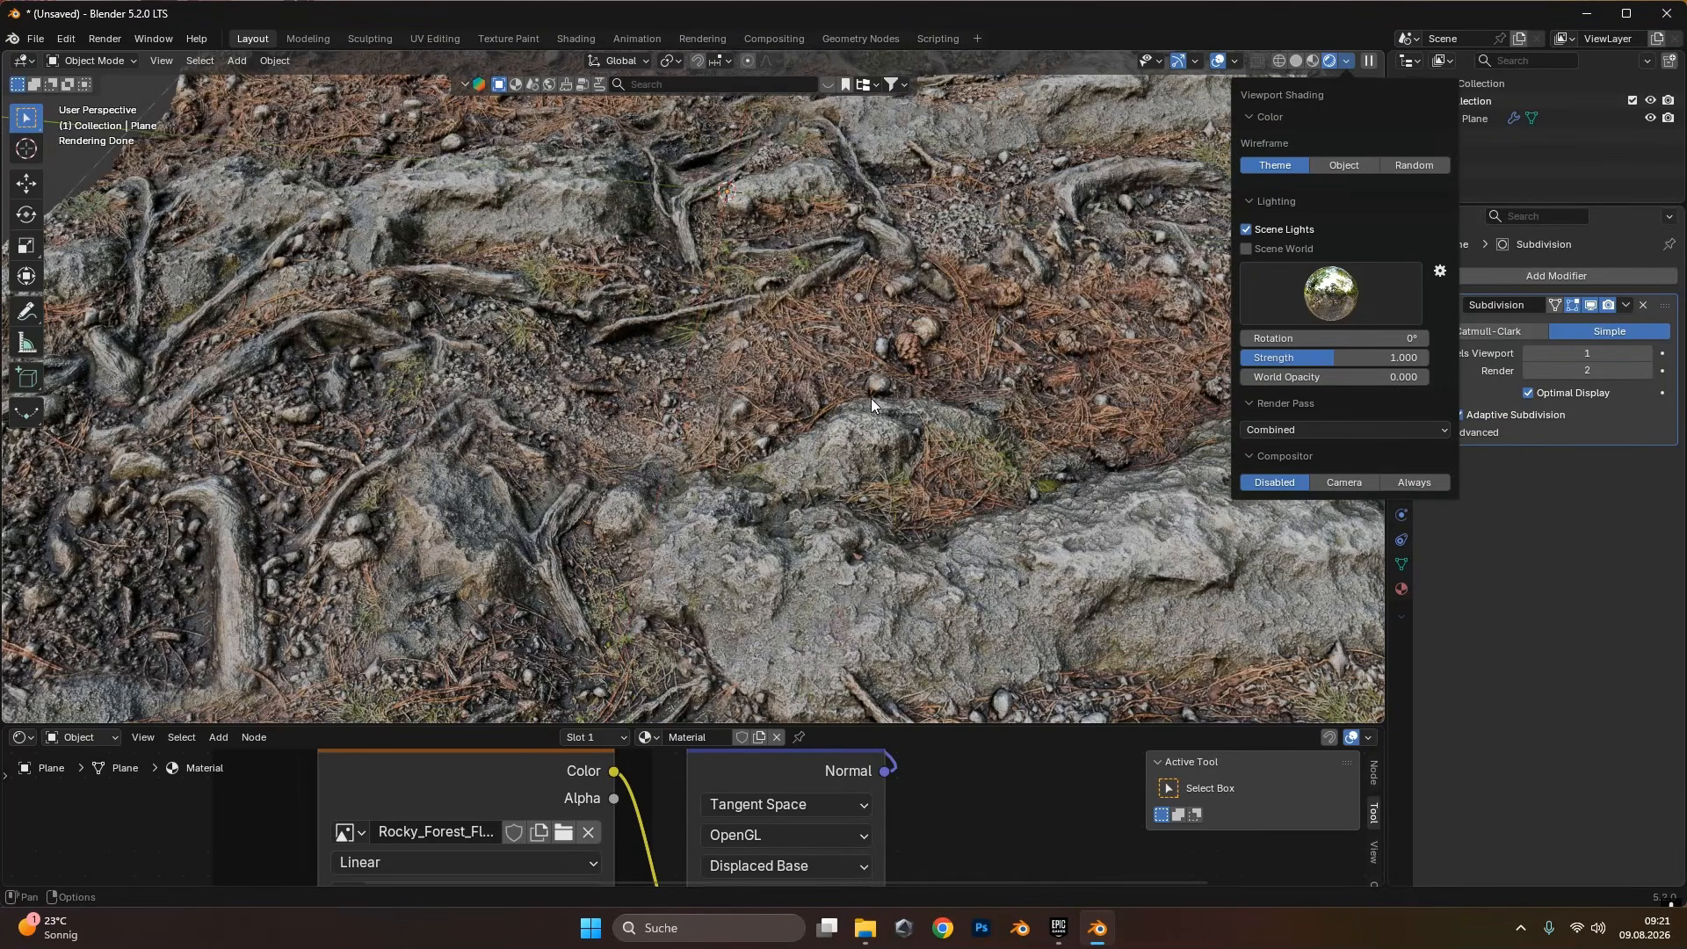
pyautogui.click(1315, 300)
pyautogui.click(1383, 365)
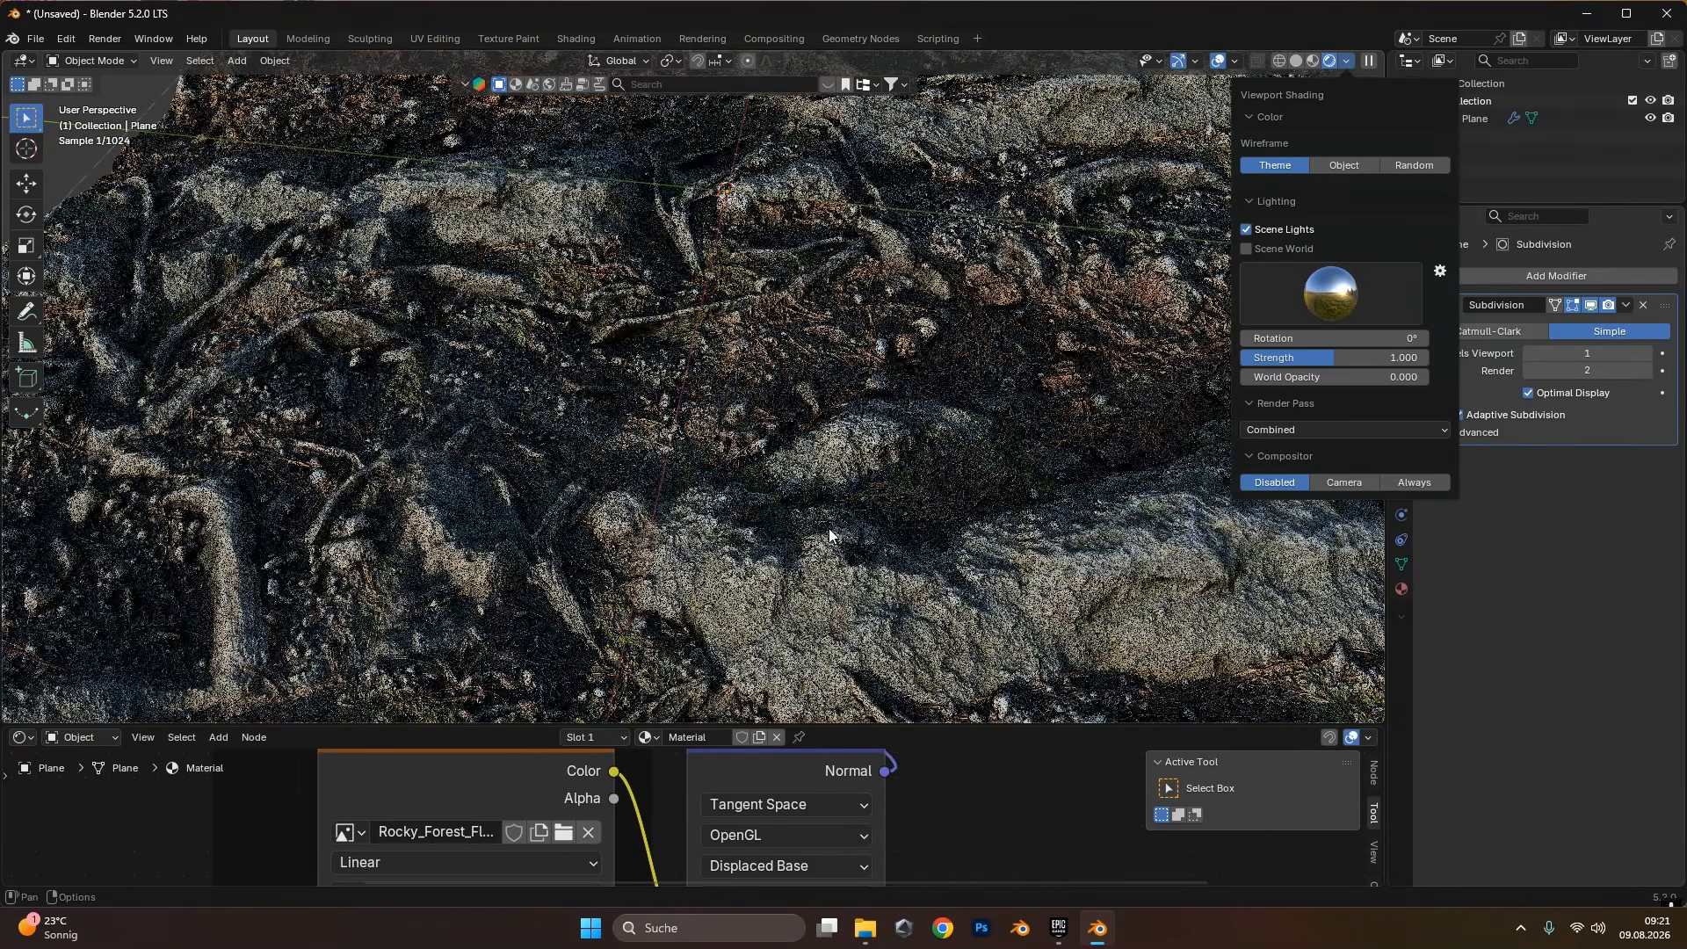
# Orbit around the displaced forest floor to examine its relief under the new lighting.
pyautogui.moveTo(761, 543); pyautogui.dragTo(741, 468, button='middle')
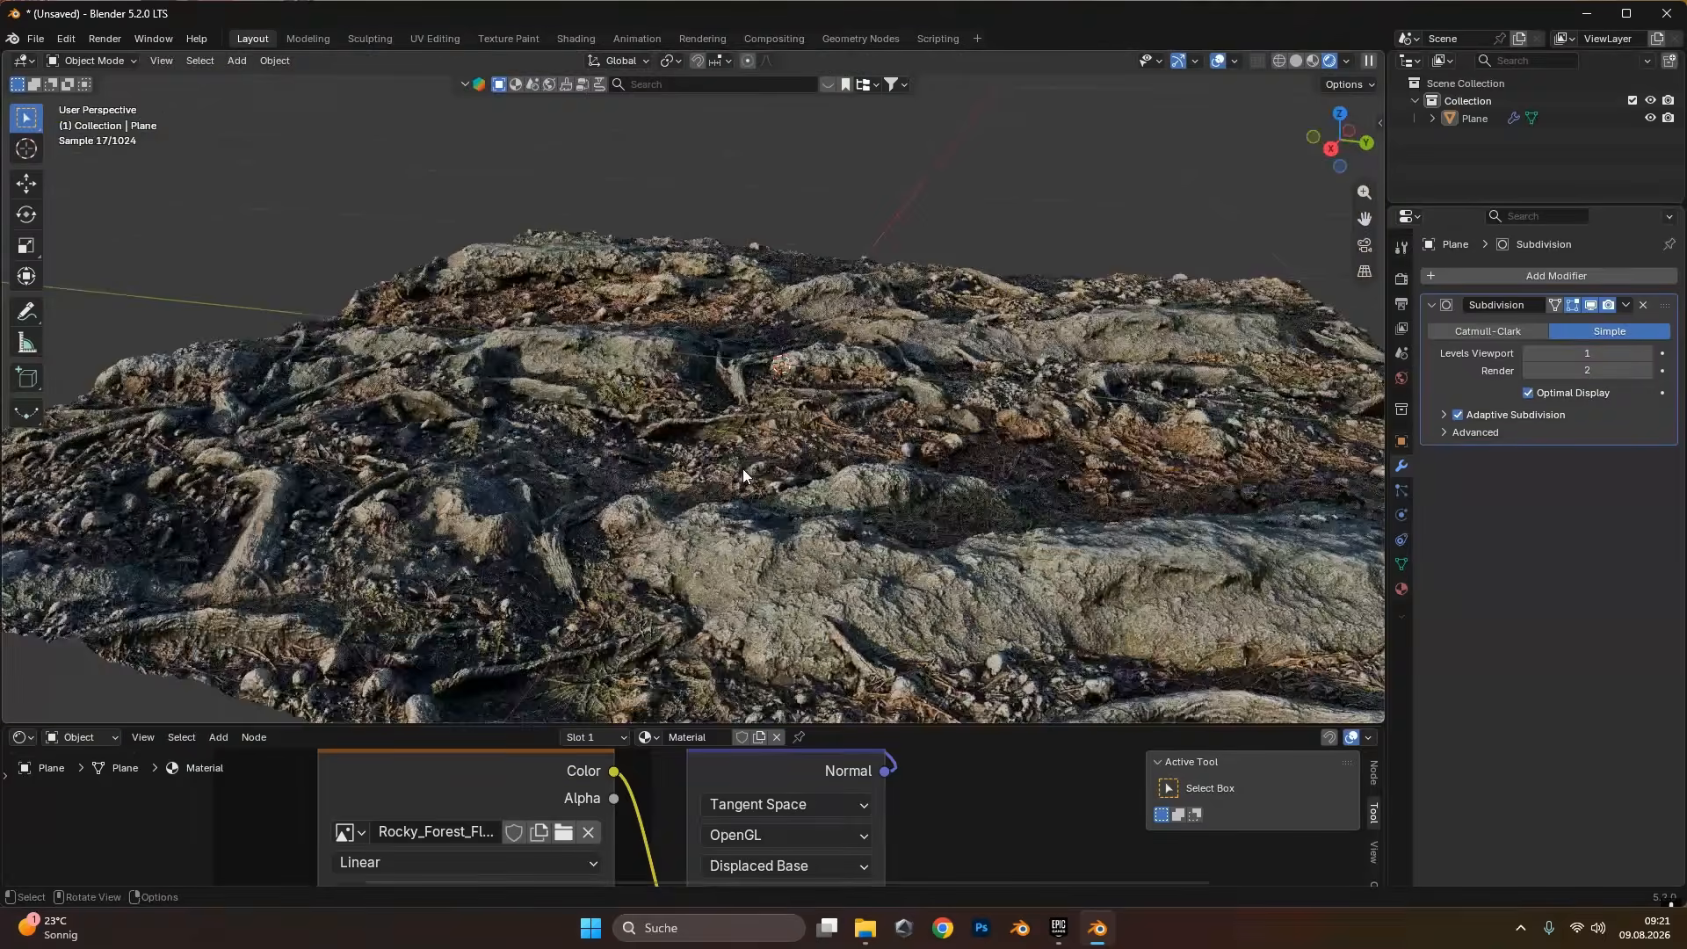
pyautogui.moveTo(689, 358); pyautogui.dragTo(837, 325, button='middle')
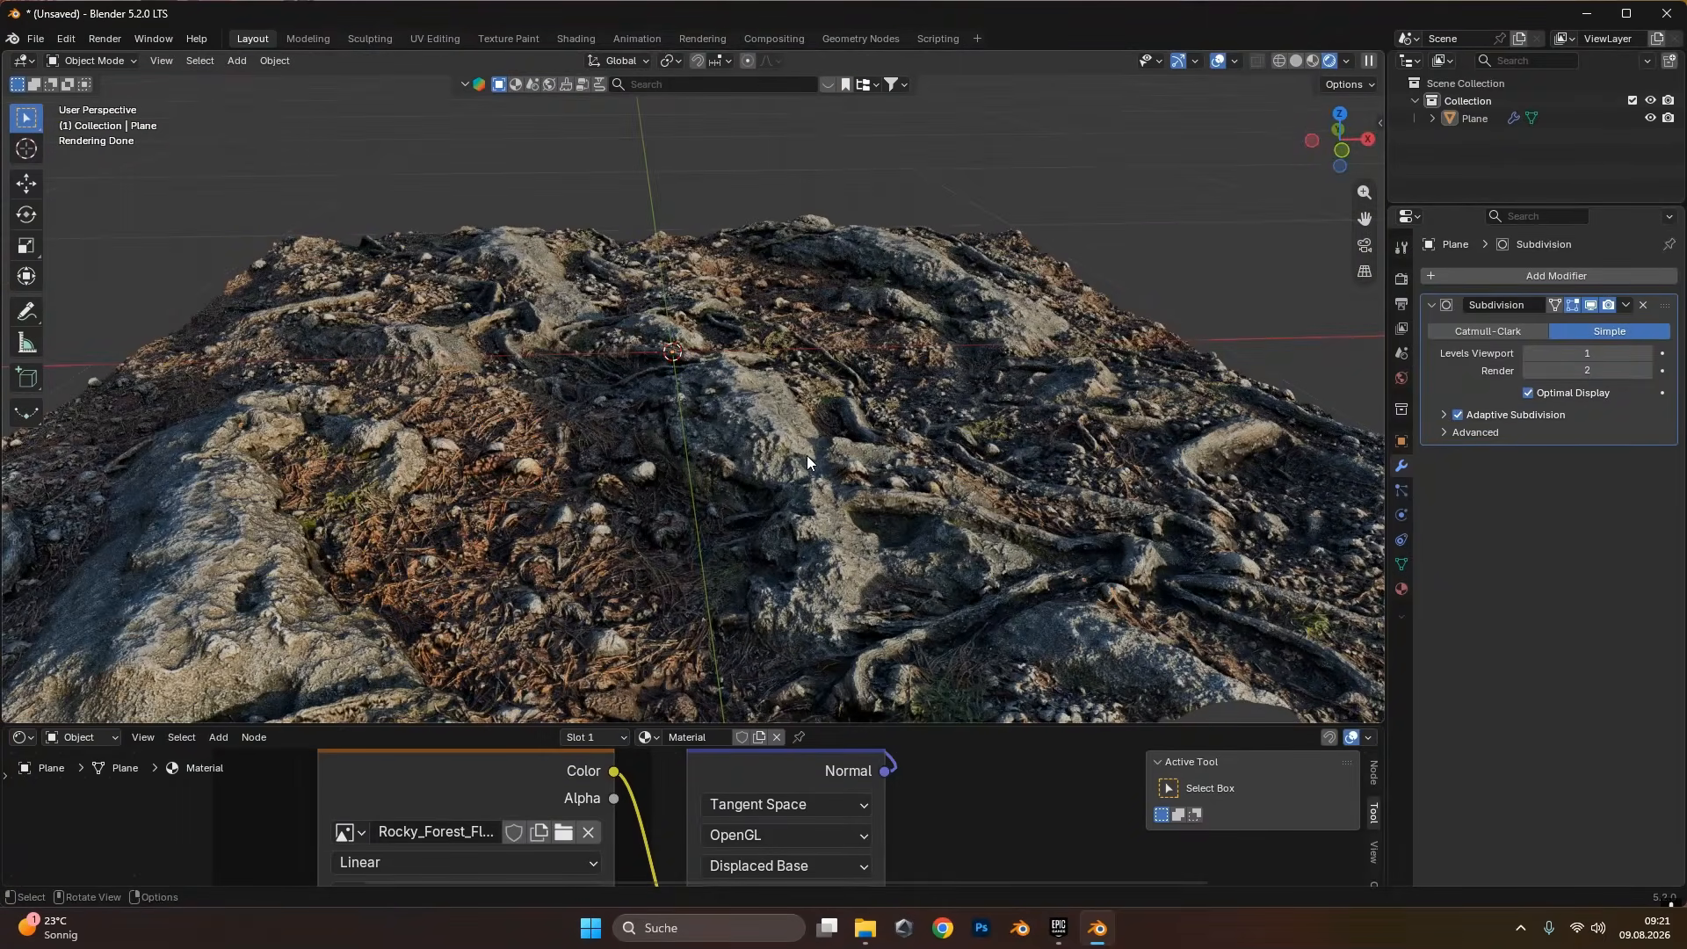
pyautogui.moveTo(745, 467); pyautogui.dragTo(837, 446, button='middle')
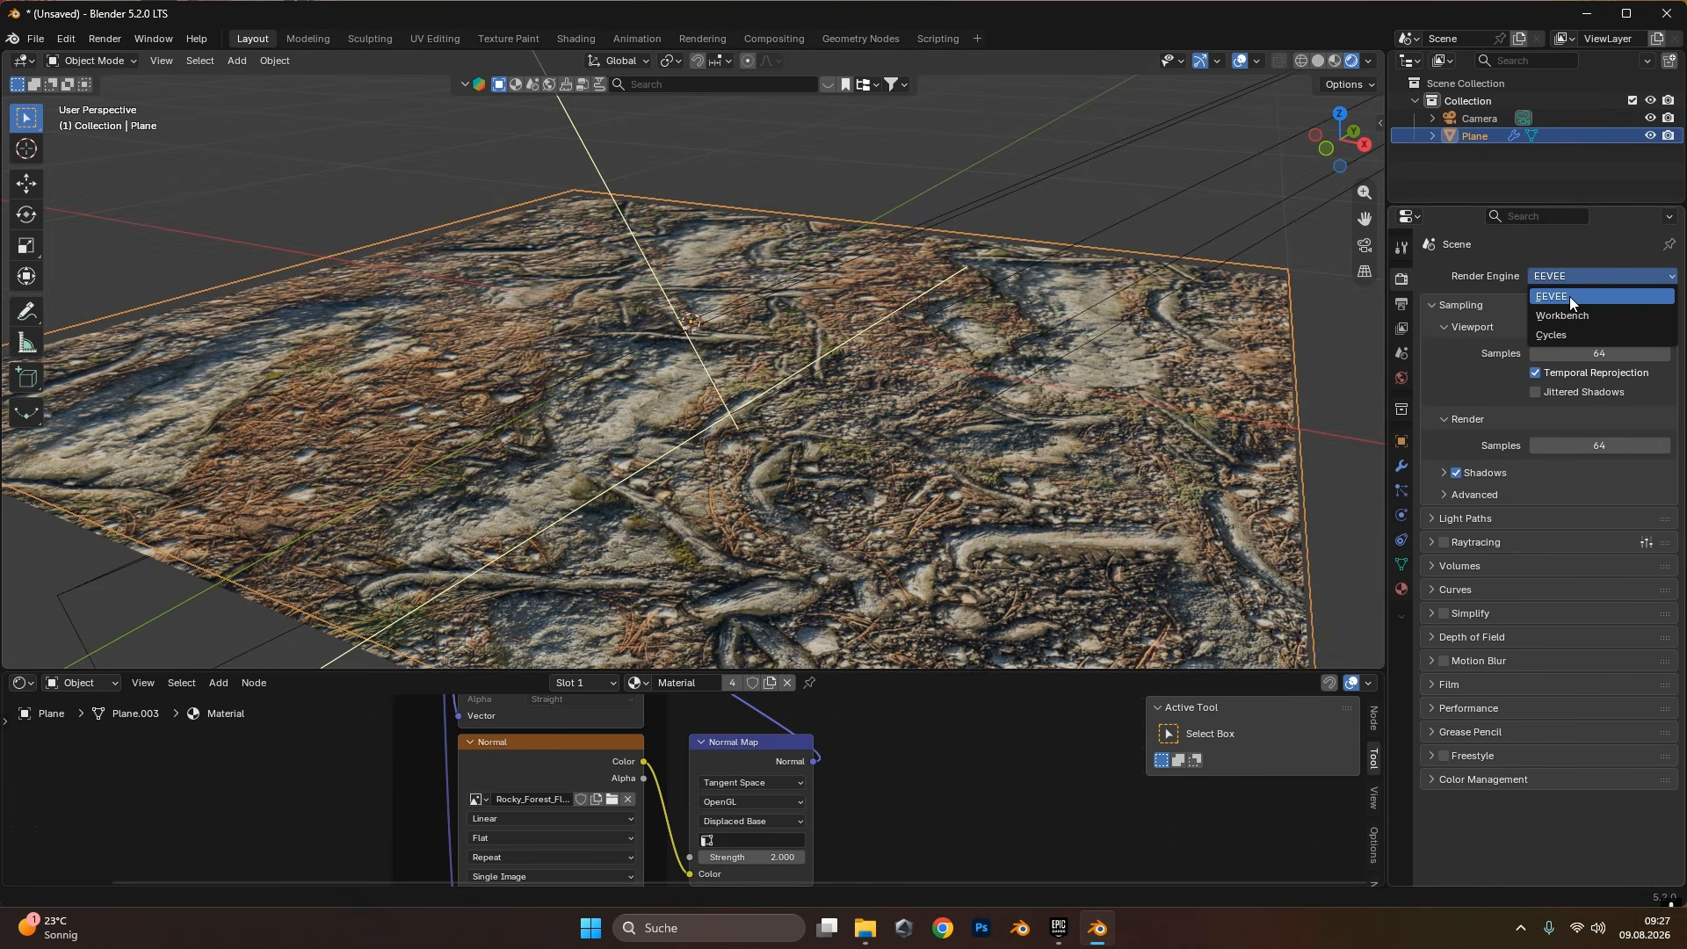
# Set the scene's render engine to EEVEE and view the plane up close.
pyautogui.click(1569, 297)
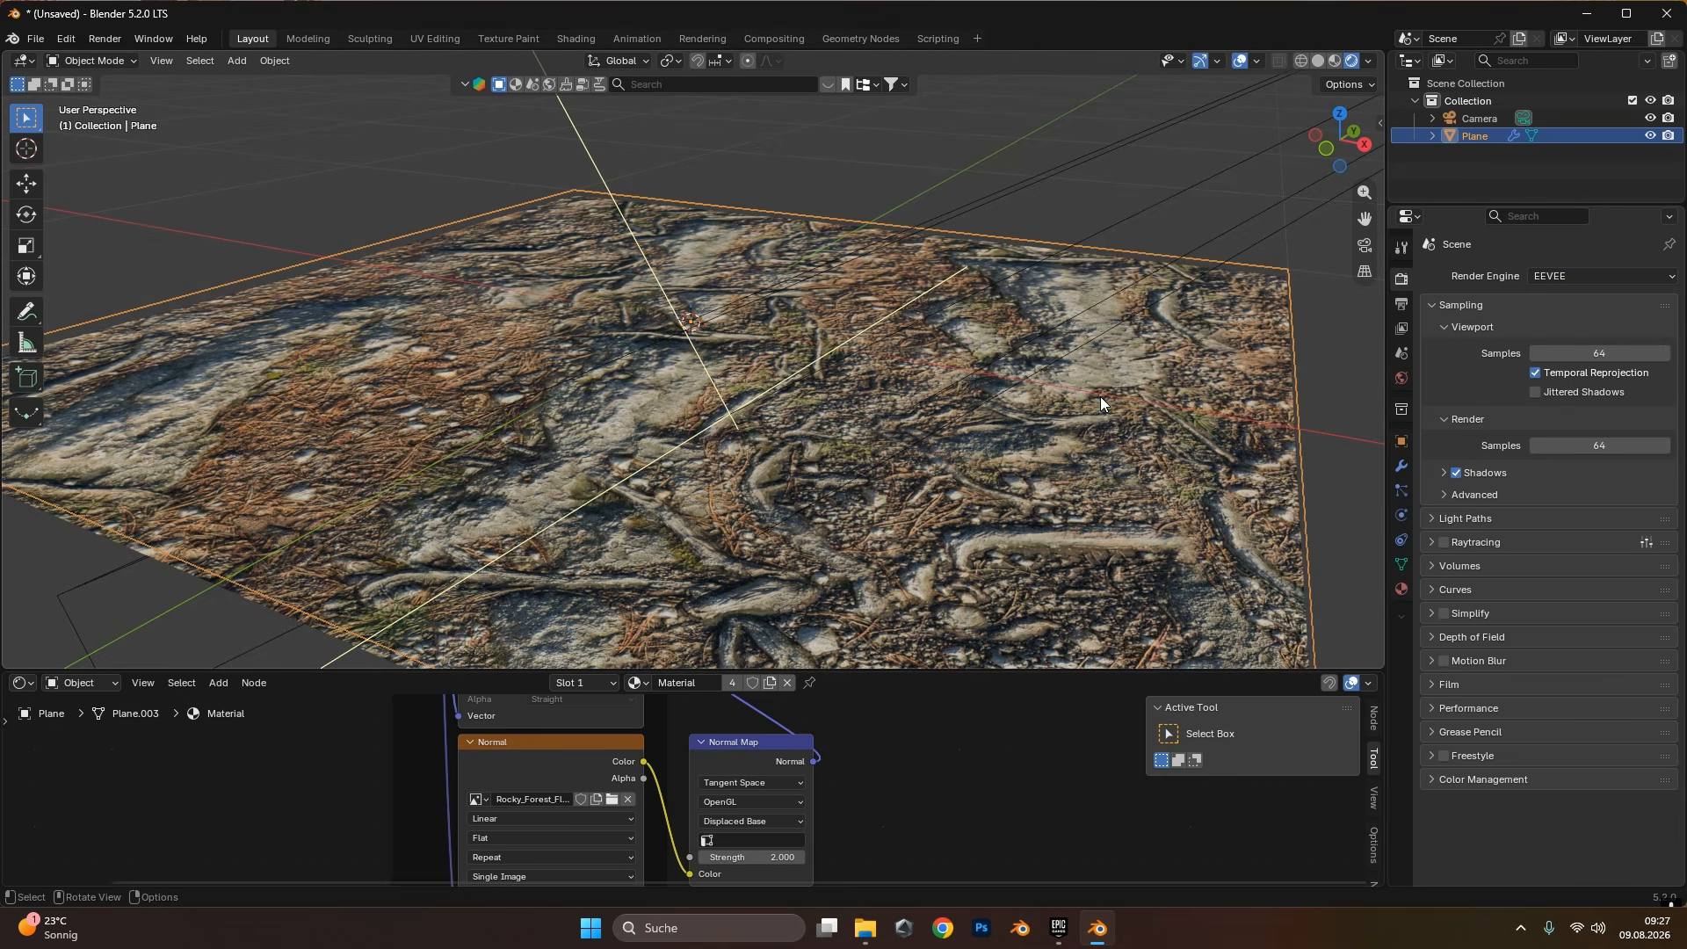
pyautogui.moveTo(1100, 397); pyautogui.dragTo(905, 395, button='middle')
pyautogui.scroll(2, 848, 388)
# Remove the Subdivision modifier from the plane.
pyautogui.click(1402, 466)
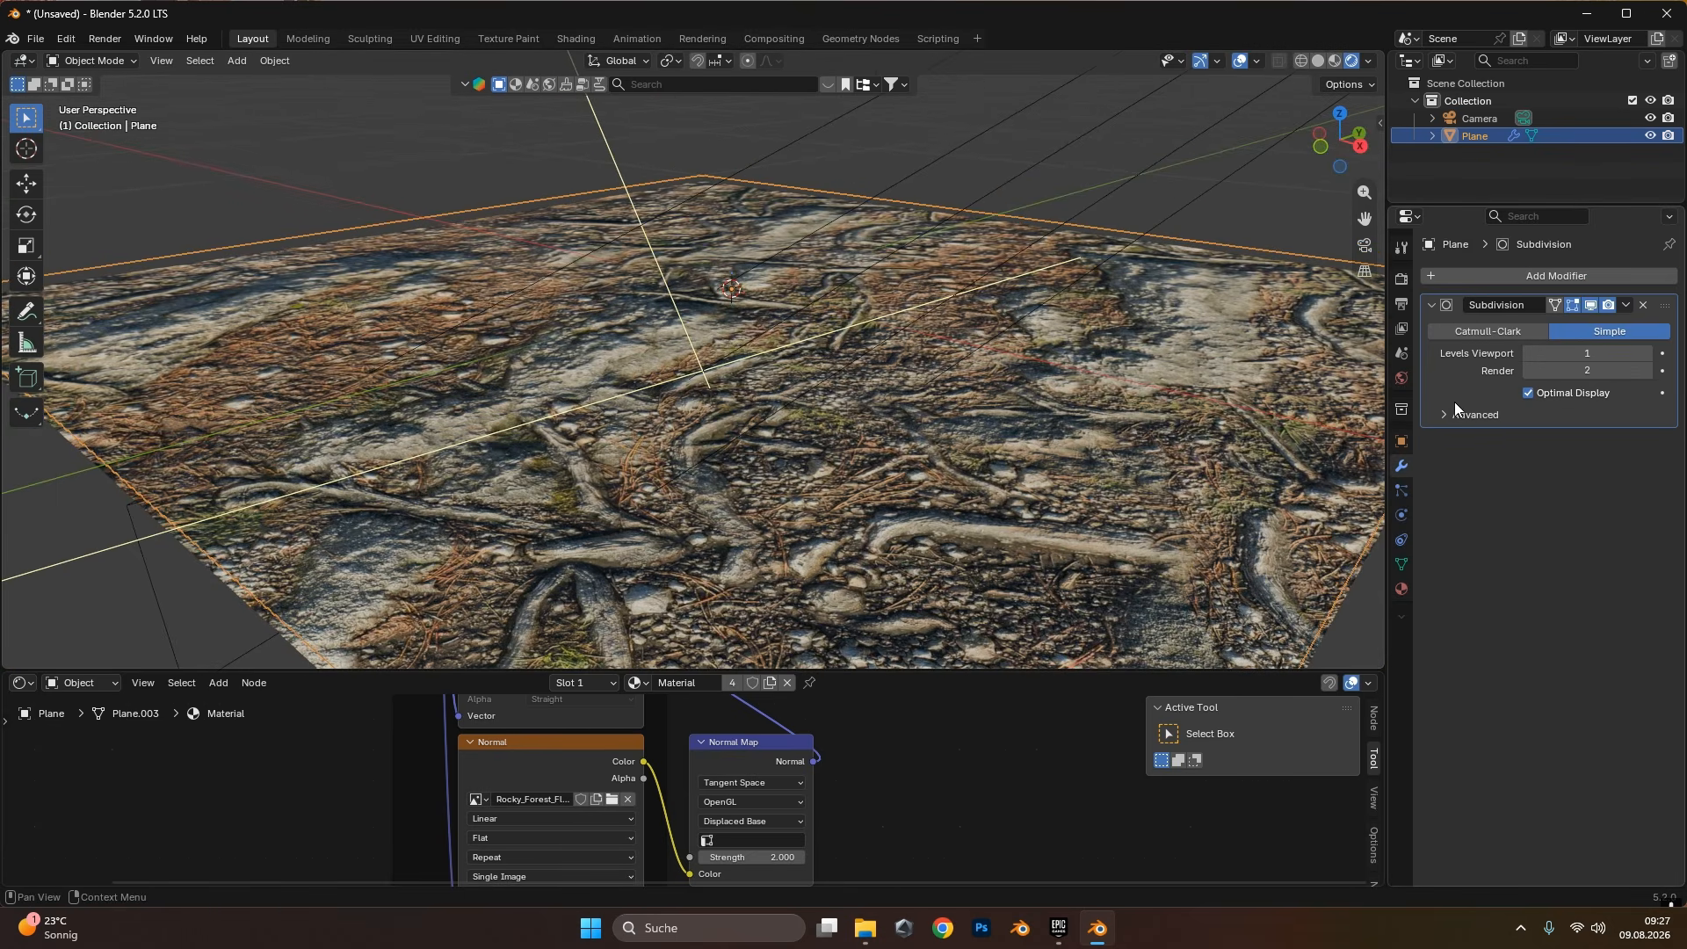
pyautogui.scroll(-3, 709, 391)
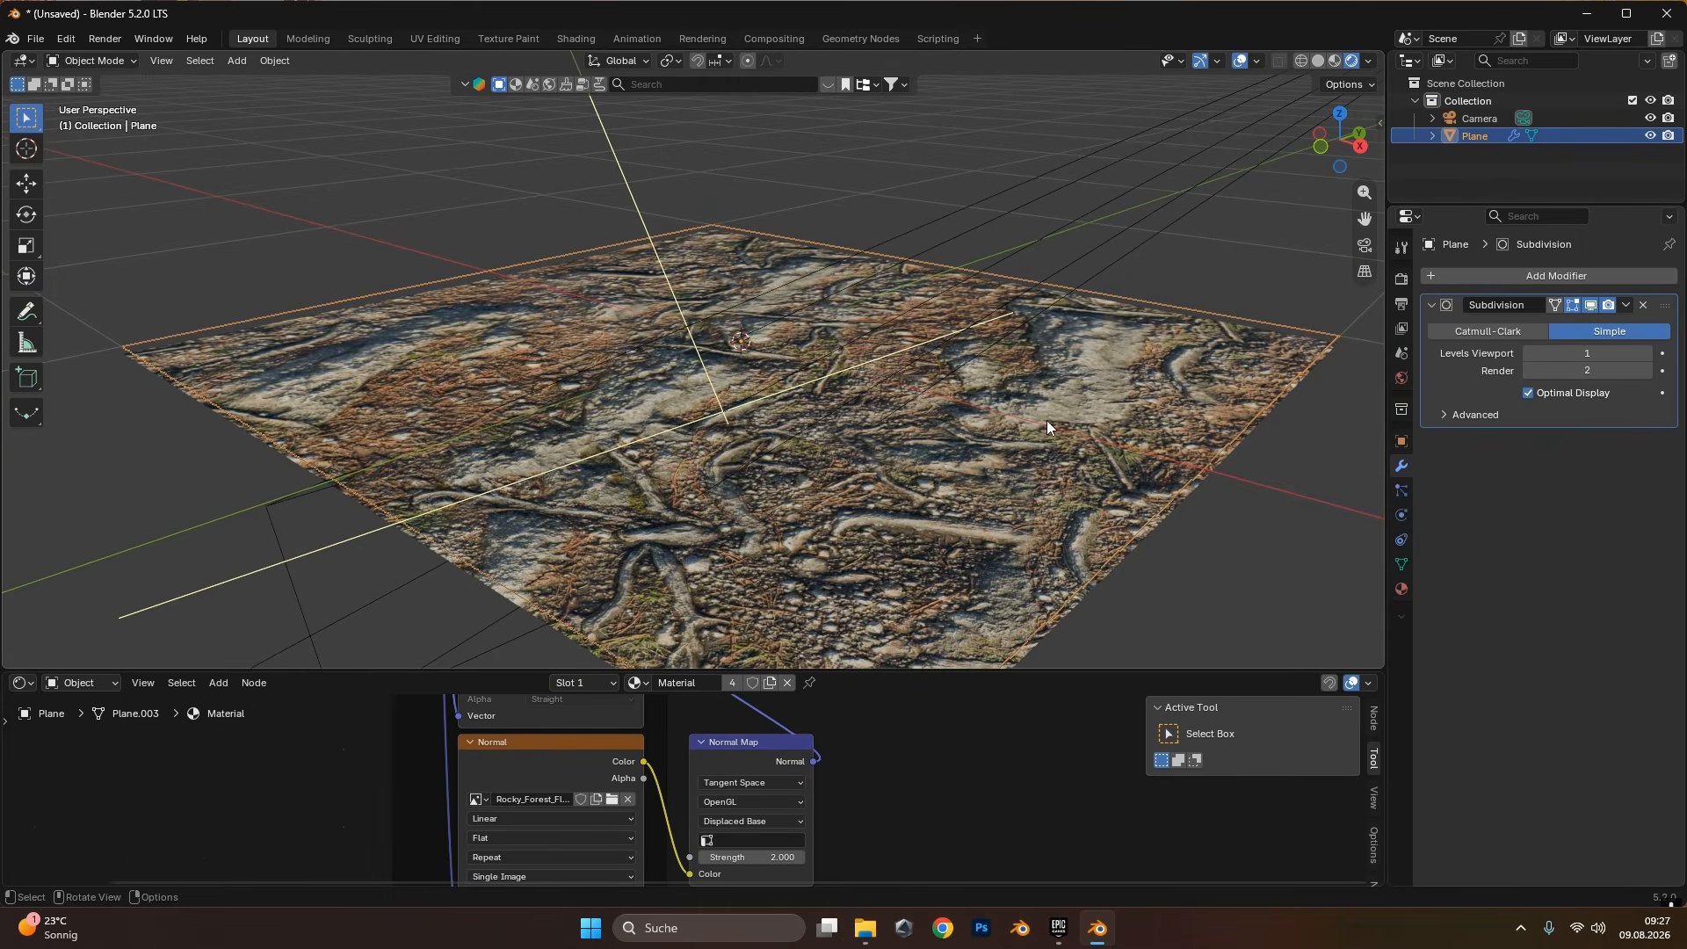
pyautogui.click(1642, 306)
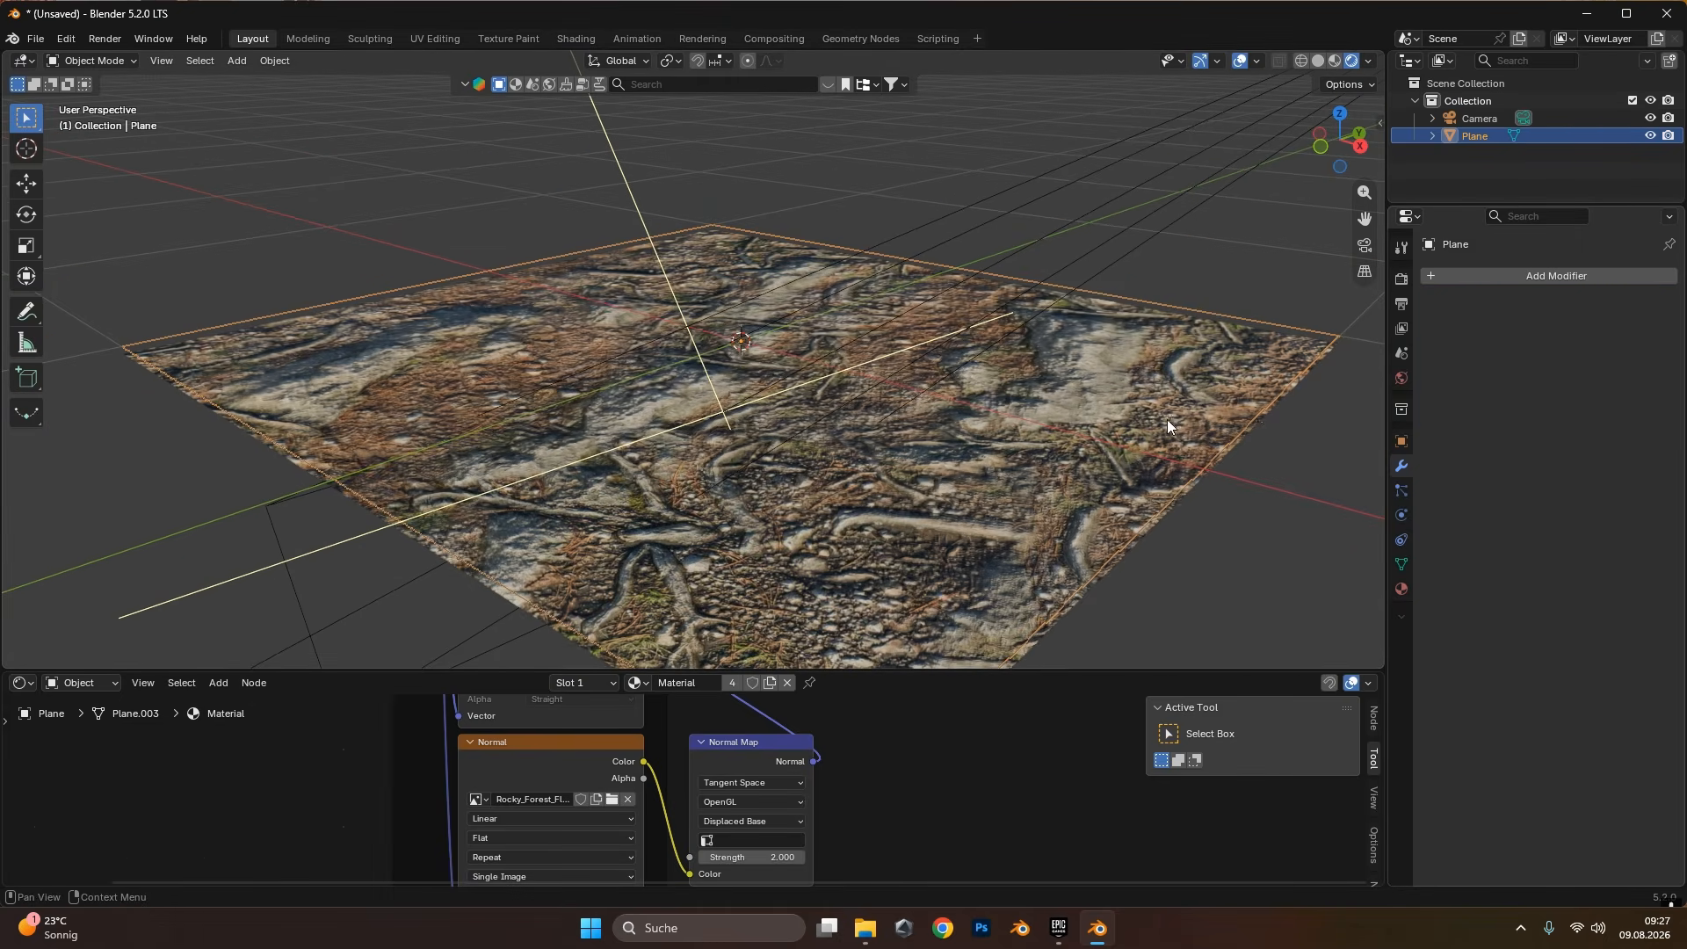
# Subdivide the whole plane mesh seven times in Edit Mode, finishing in Object Mode.
pyautogui.moveTo(913, 392); pyautogui.dragTo(787, 386, button='middle')
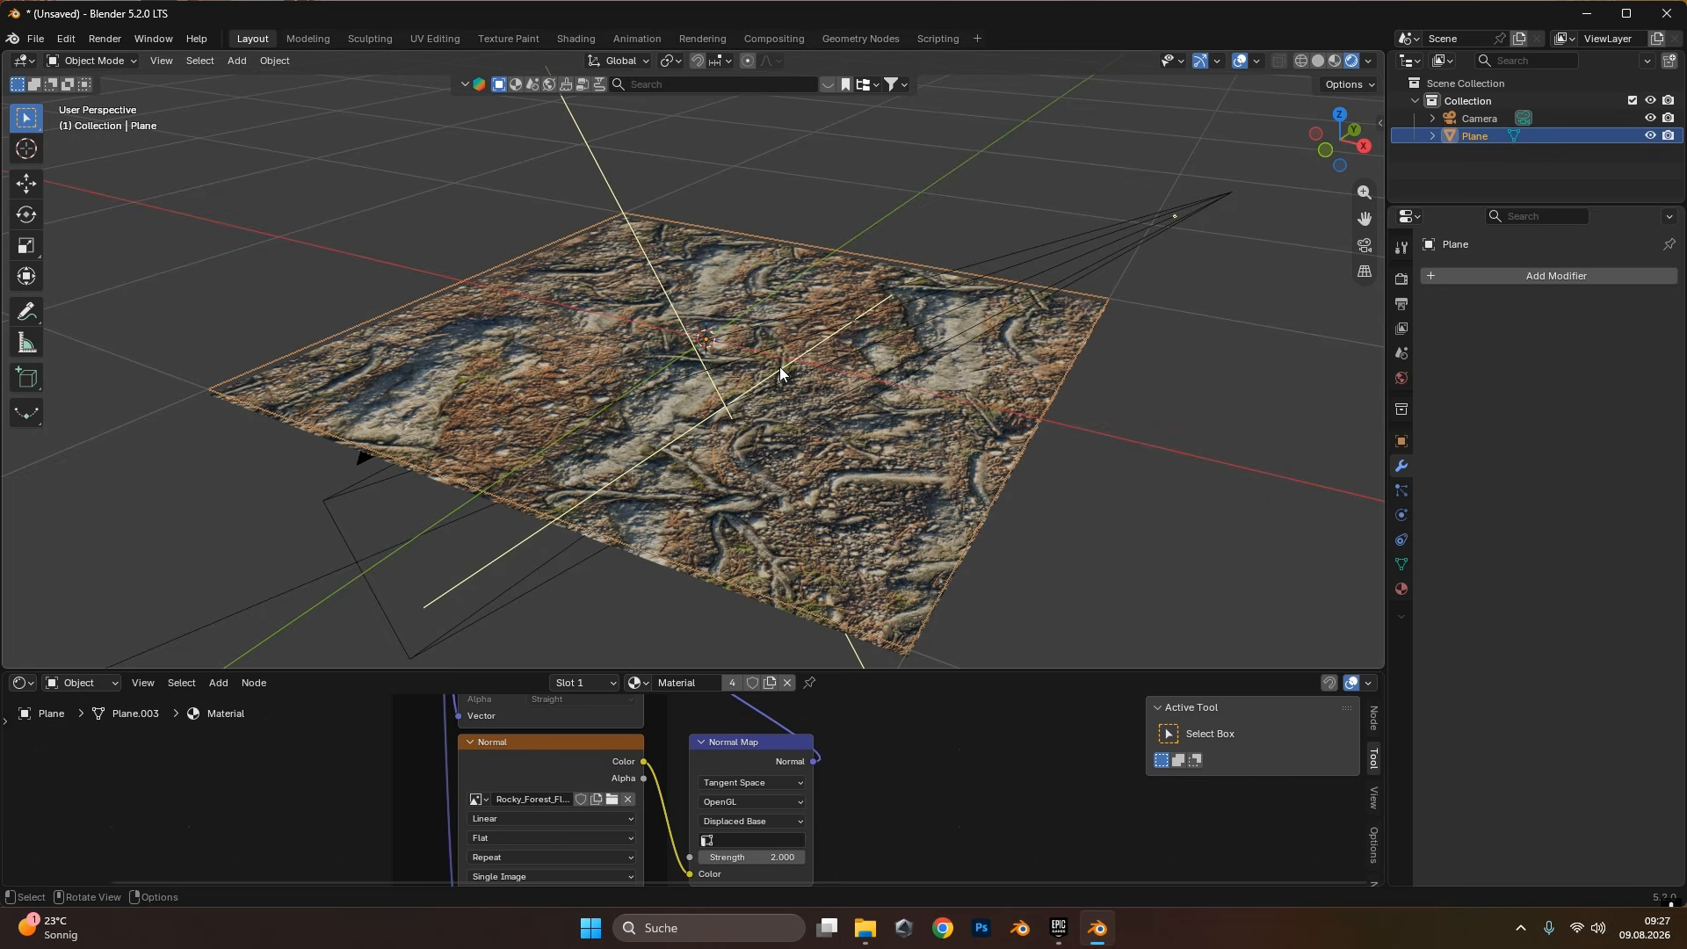
pyautogui.press('Tab')
pyautogui.rightClick(763, 331)
pyautogui.click(762, 324)
pyautogui.rightClick(762, 325)
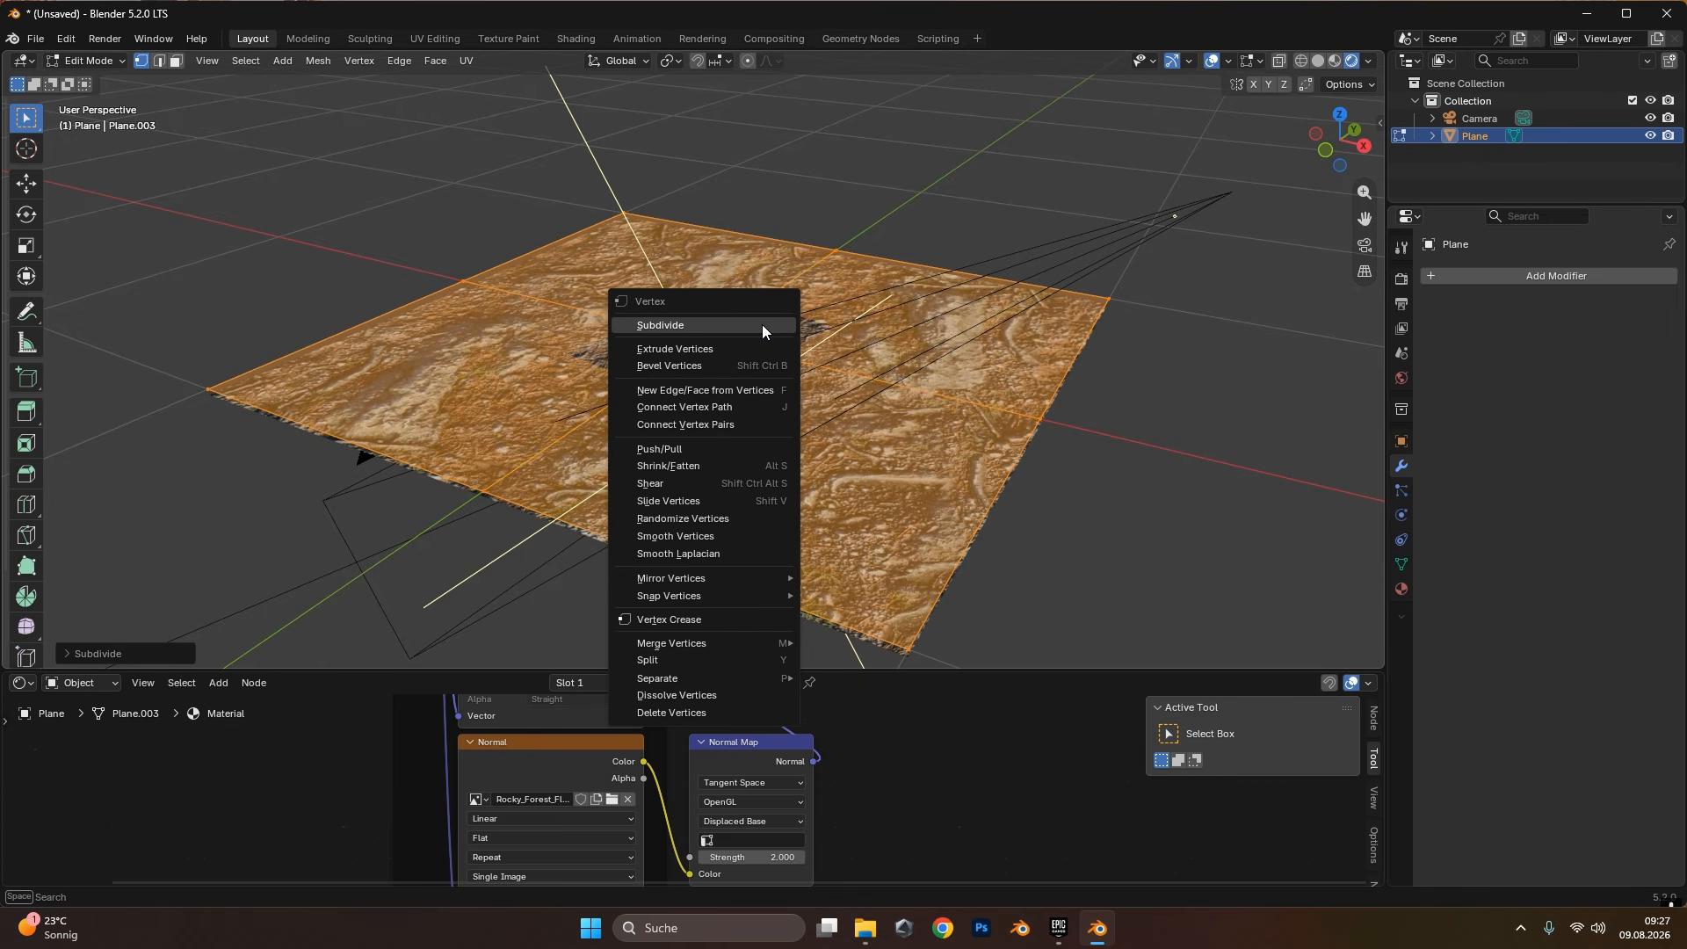
pyautogui.click(762, 324)
pyautogui.rightClick(762, 325)
pyautogui.click(762, 324)
pyautogui.rightClick(762, 324)
pyautogui.click(762, 324)
pyautogui.rightClick(762, 324)
pyautogui.click(762, 324)
pyautogui.rightClick(762, 324)
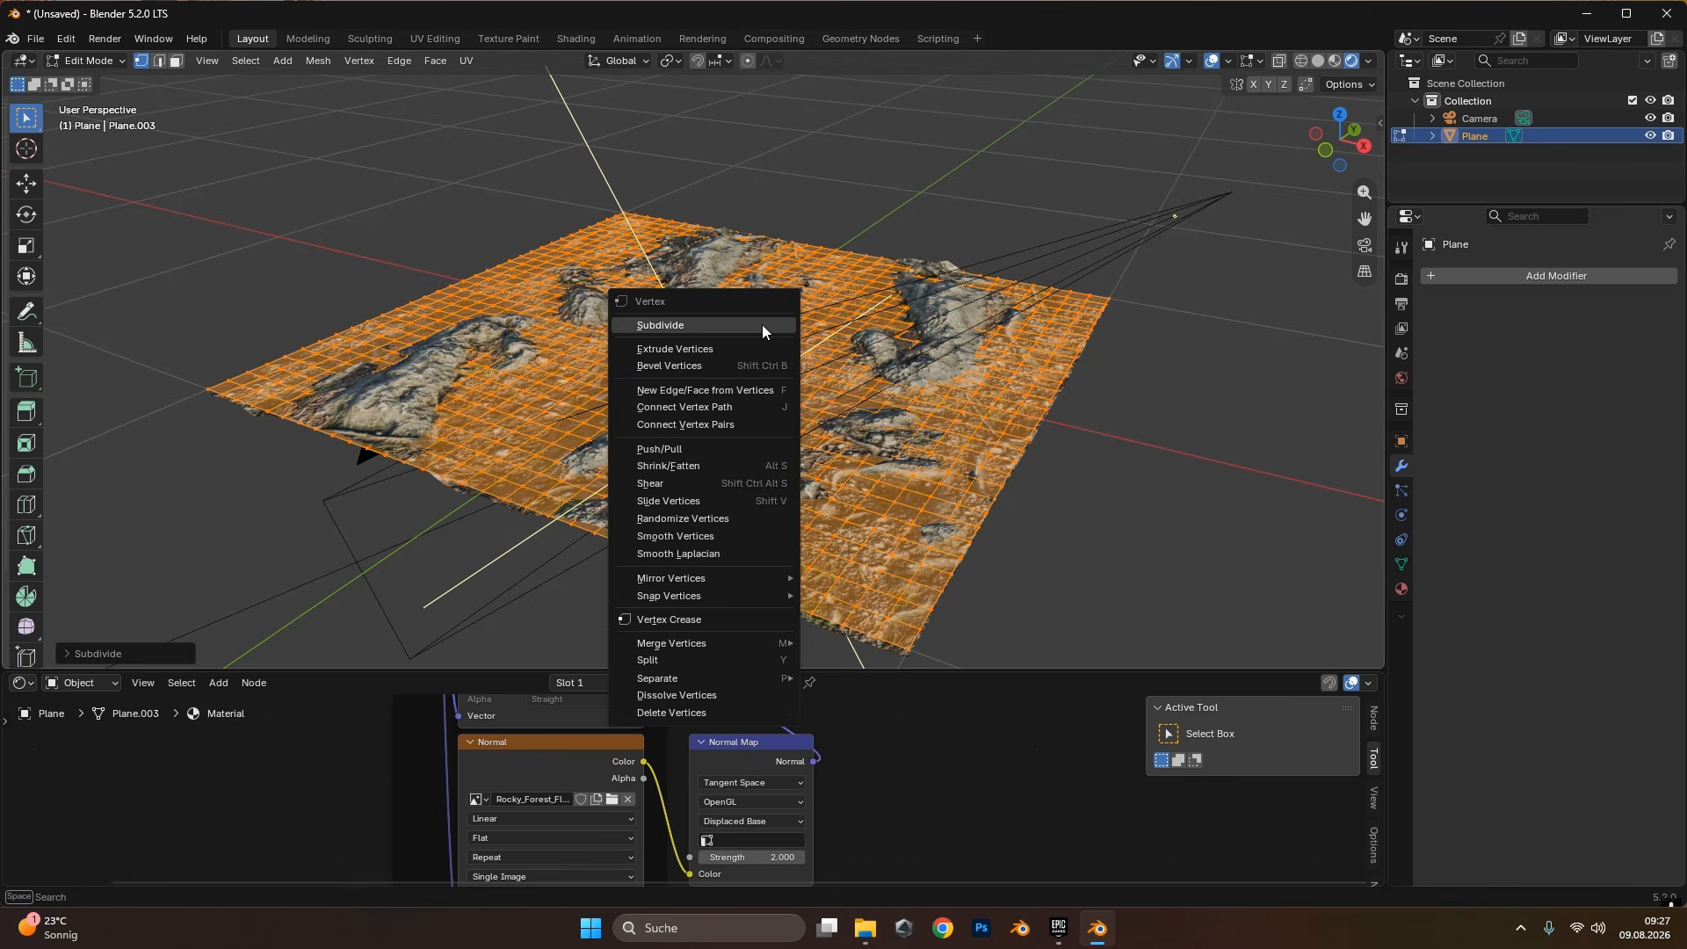
pyautogui.click(762, 324)
pyautogui.rightClick(762, 324)
pyautogui.click(761, 325)
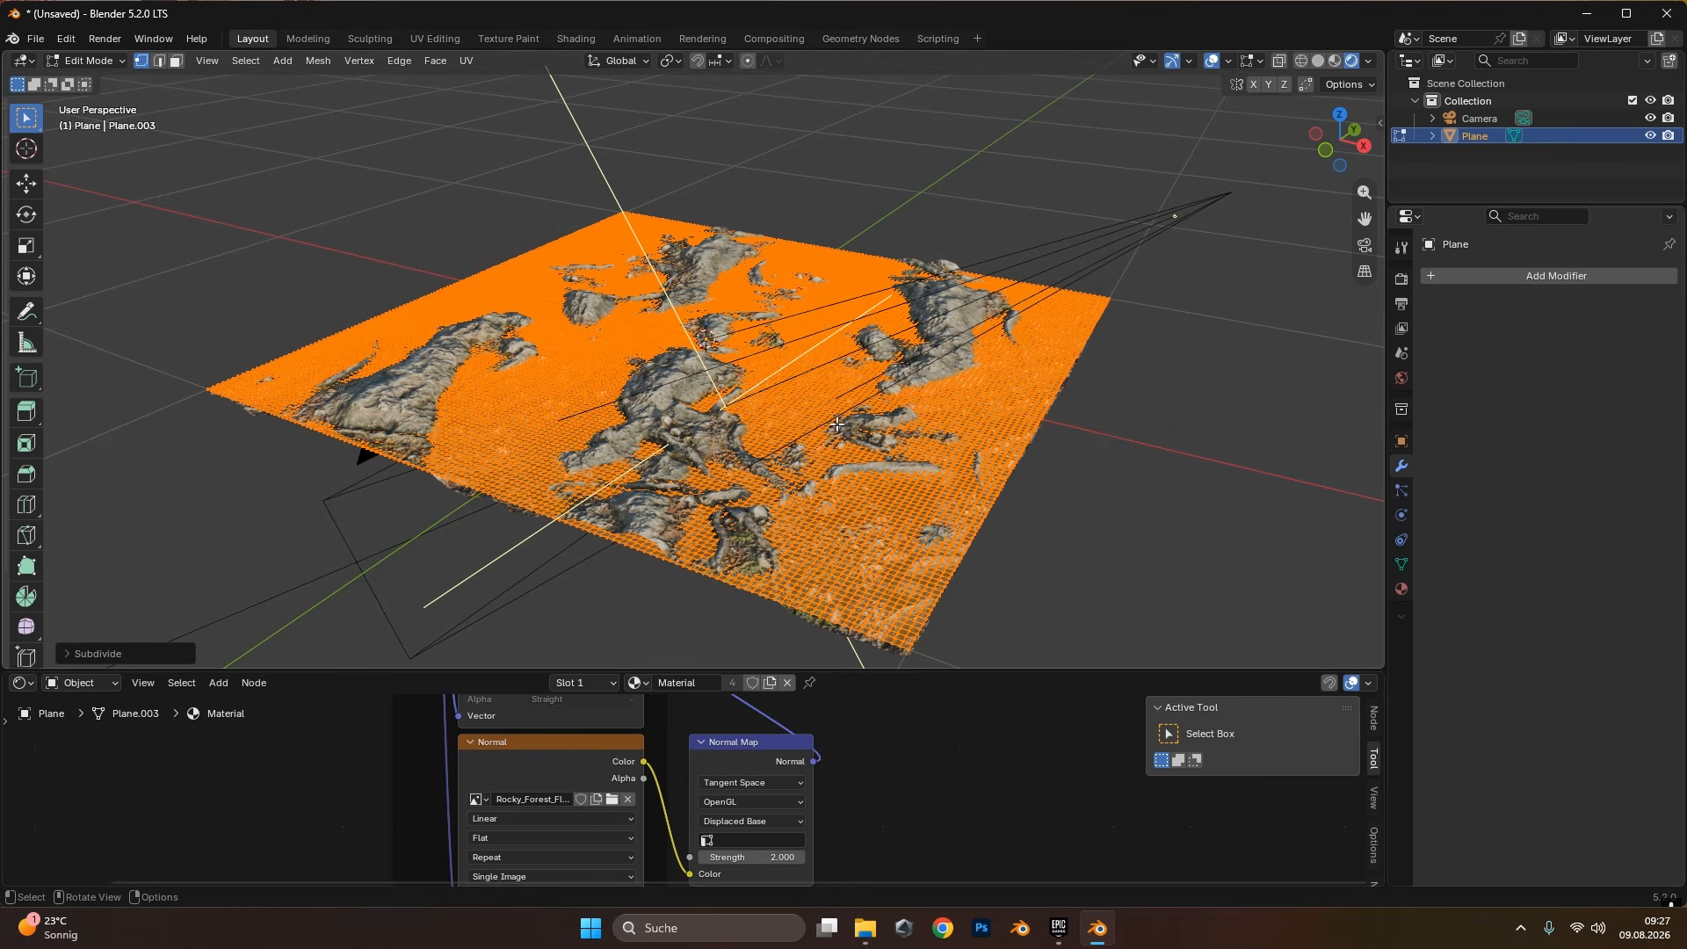
pyautogui.press('Tab')
# Examine the subdivided plane's relief from several angles and inspect the Material Output's displacement connection in the node graph.
pyautogui.scroll(6, 810, 445)
pyautogui.moveTo(805, 508); pyautogui.dragTo(976, 341, button='middle')
pyautogui.press('KP_0')
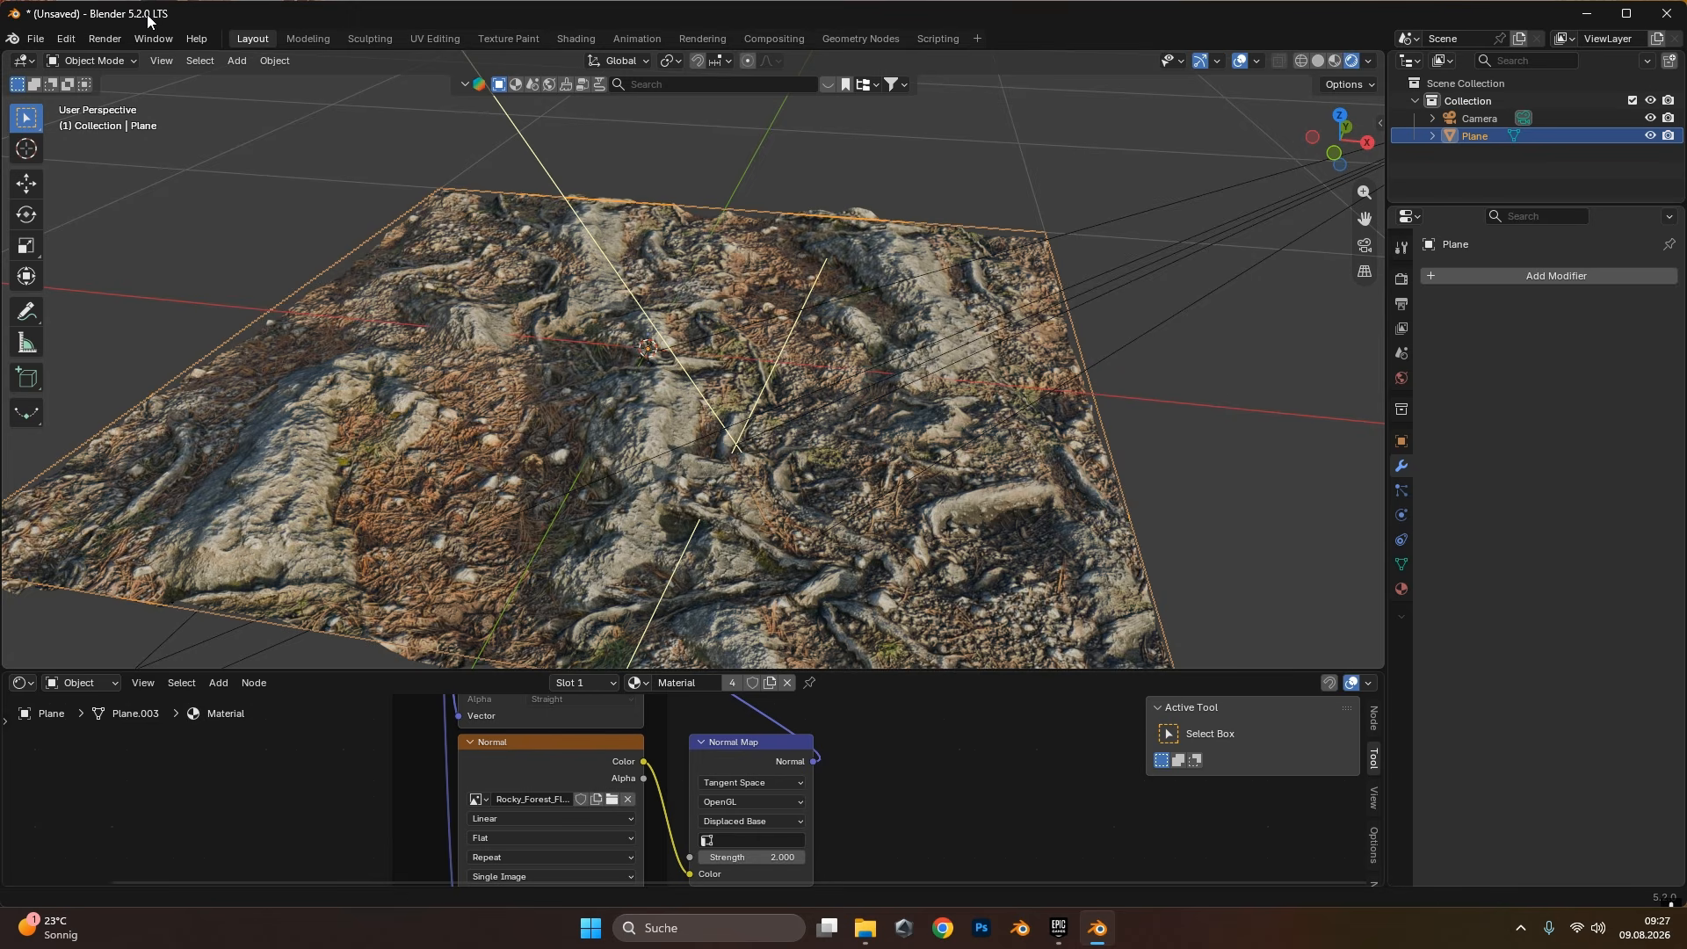
pyautogui.moveTo(333, 207); pyautogui.dragTo(791, 436, button='middle')
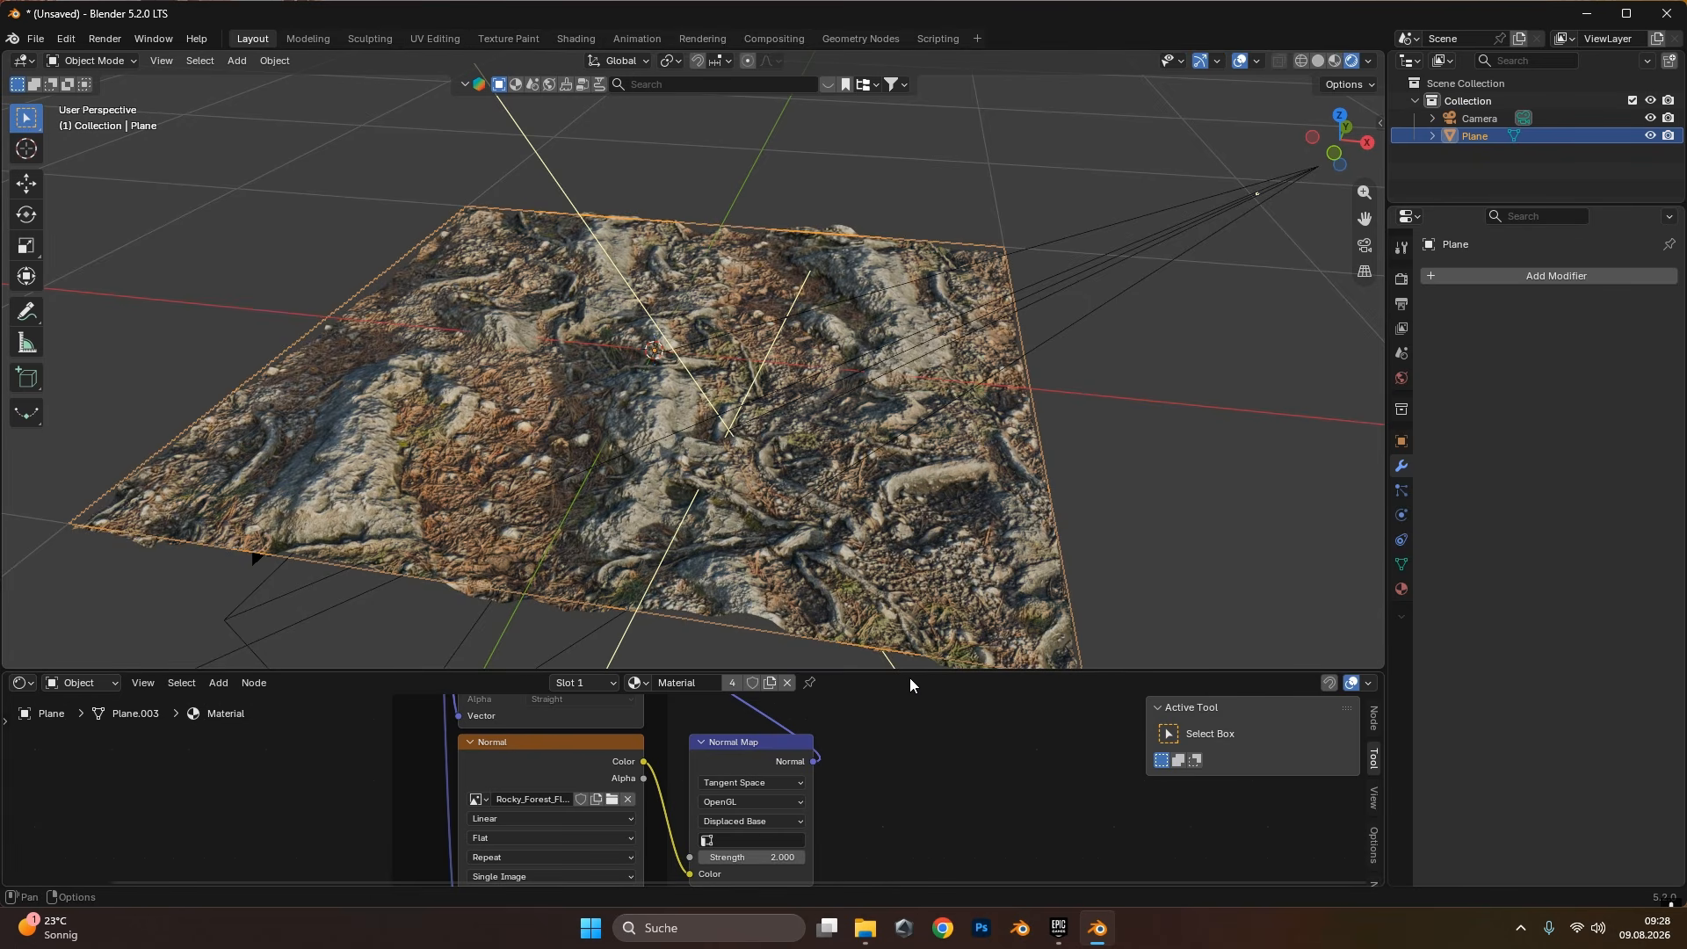
pyautogui.moveTo(909, 673); pyautogui.dragTo(897, 439)
pyautogui.moveTo(788, 591); pyautogui.dragTo(743, 771, button='middle')
pyautogui.scroll(2, 786, 304)
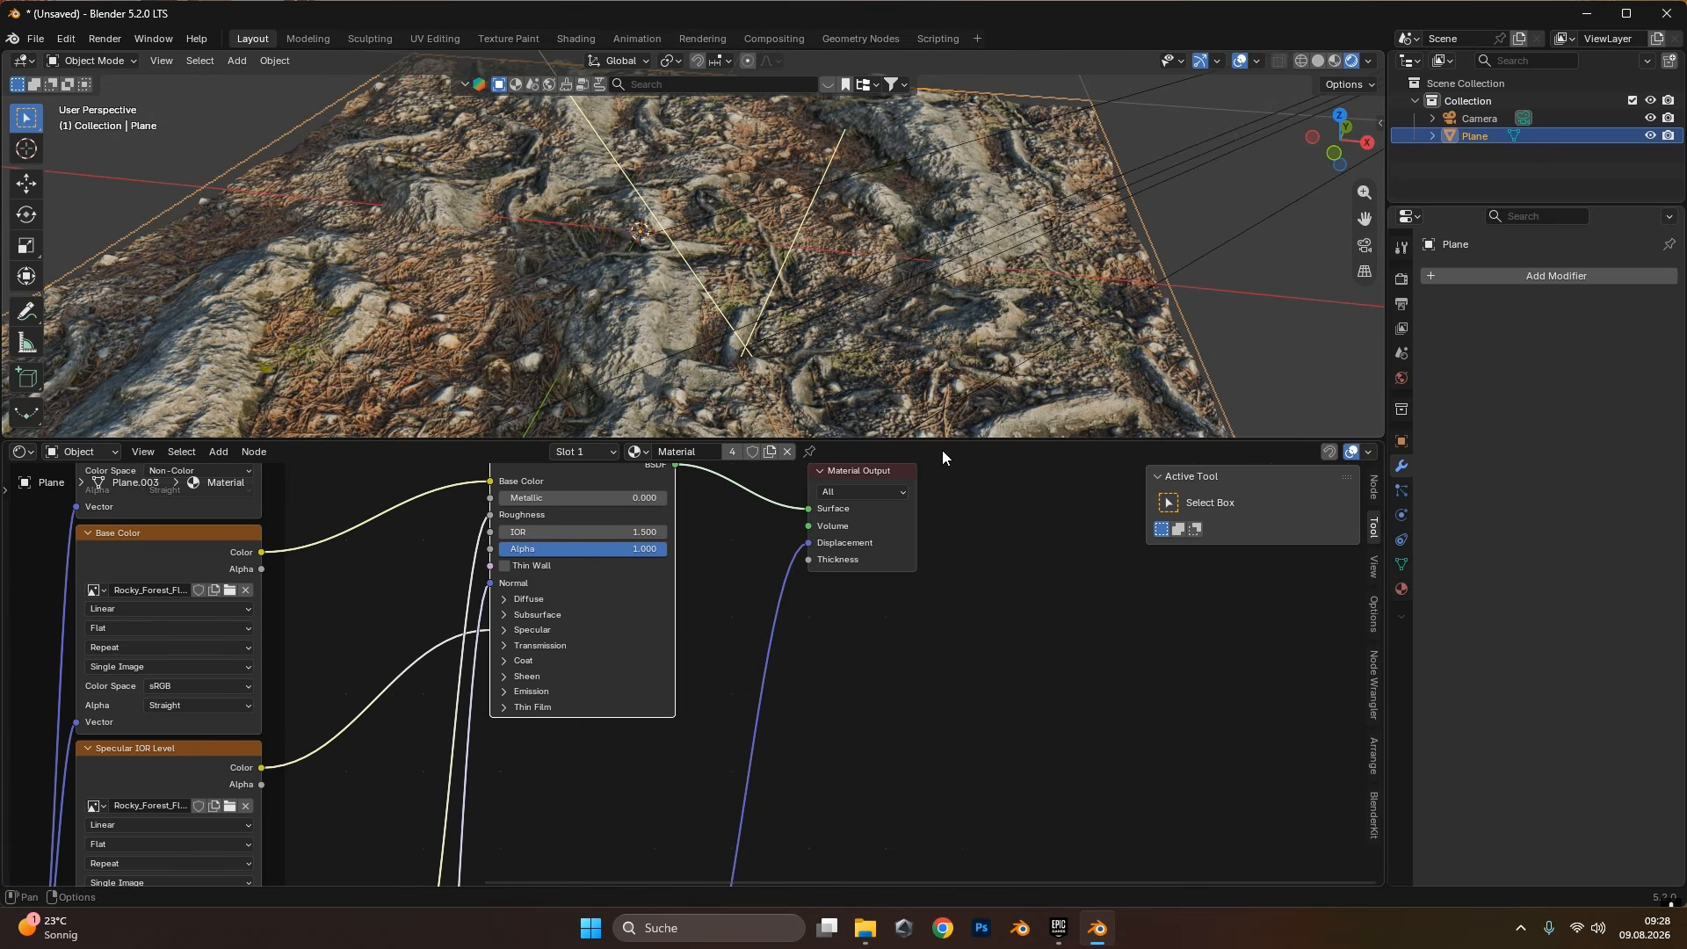
pyautogui.moveTo(937, 438); pyautogui.dragTo(932, 707)
pyautogui.moveTo(924, 527); pyautogui.dragTo(1100, 355, button='middle')
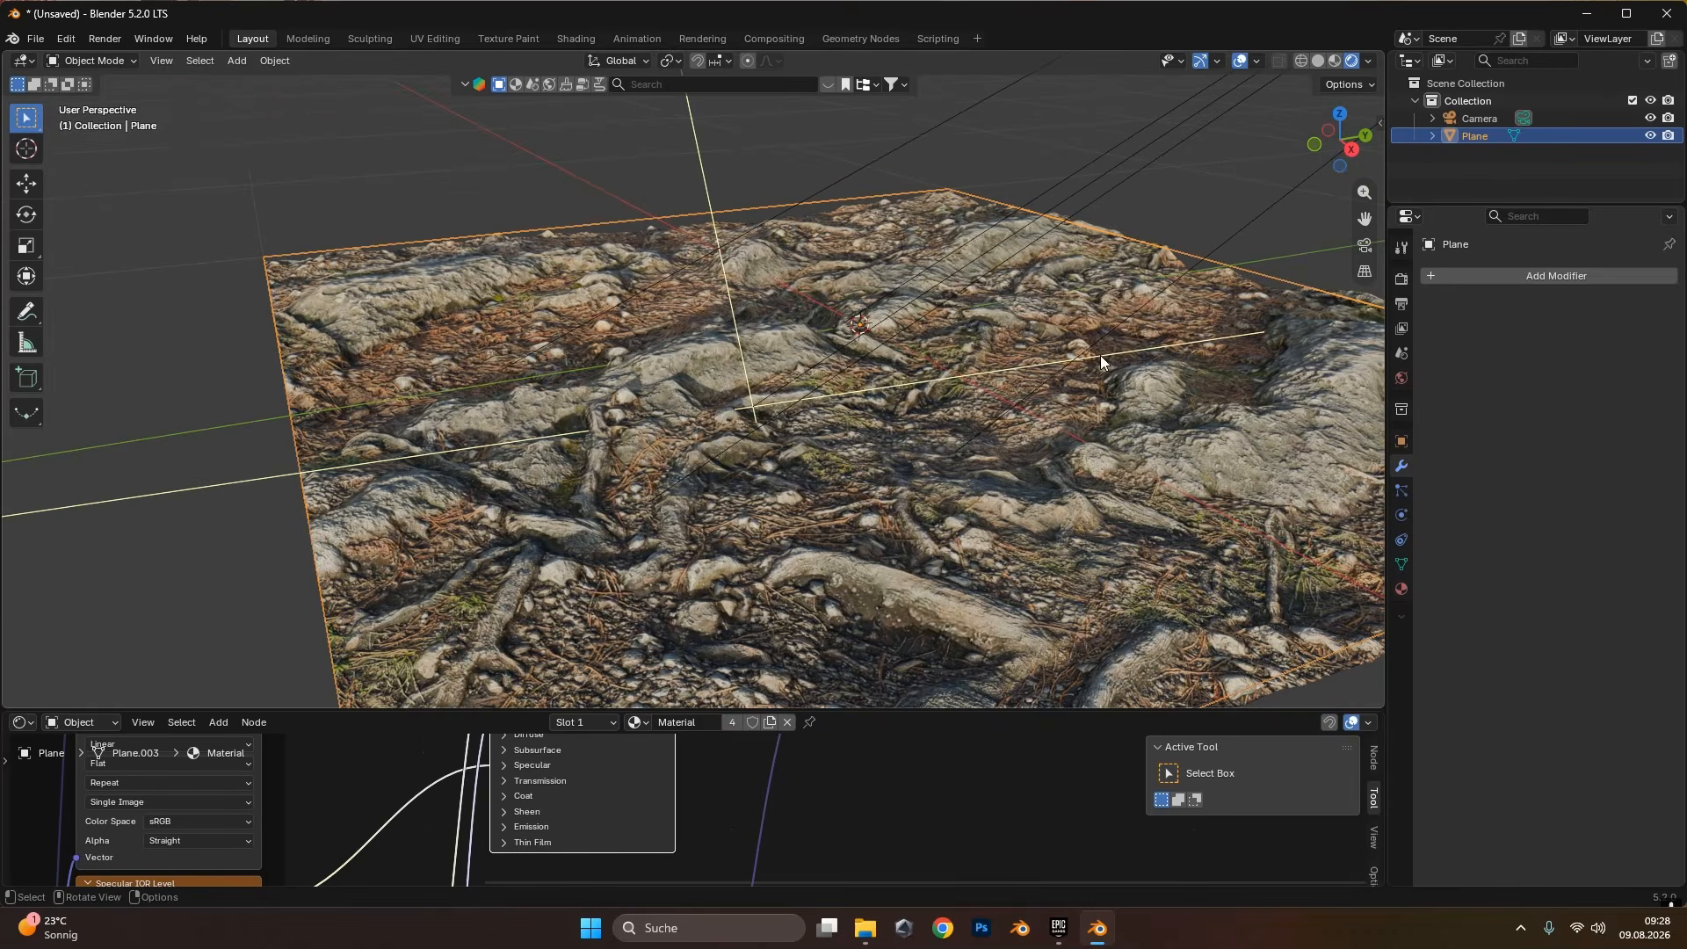
# Enable Raytracing for EEVEE while viewing the scene through the camera, and hide the viewport overlays.
pyautogui.click(1401, 279)
pyautogui.moveTo(1176, 435); pyautogui.dragTo(882, 425, button='middle')
pyautogui.press('KP_0')
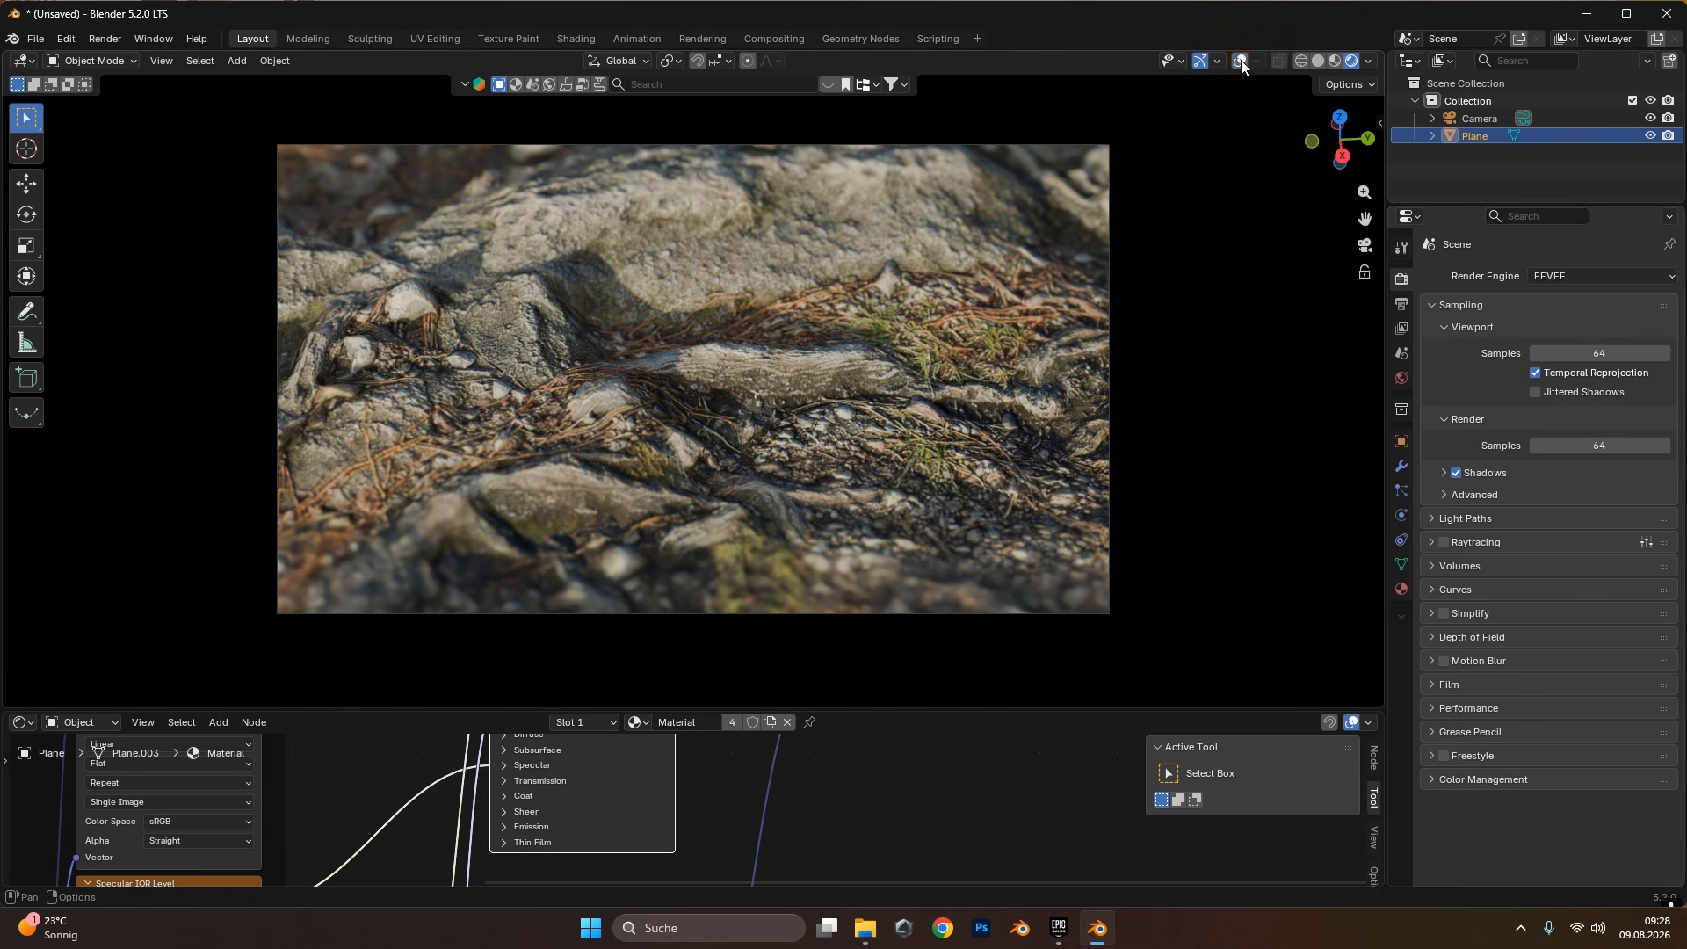
pyautogui.click(1445, 543)
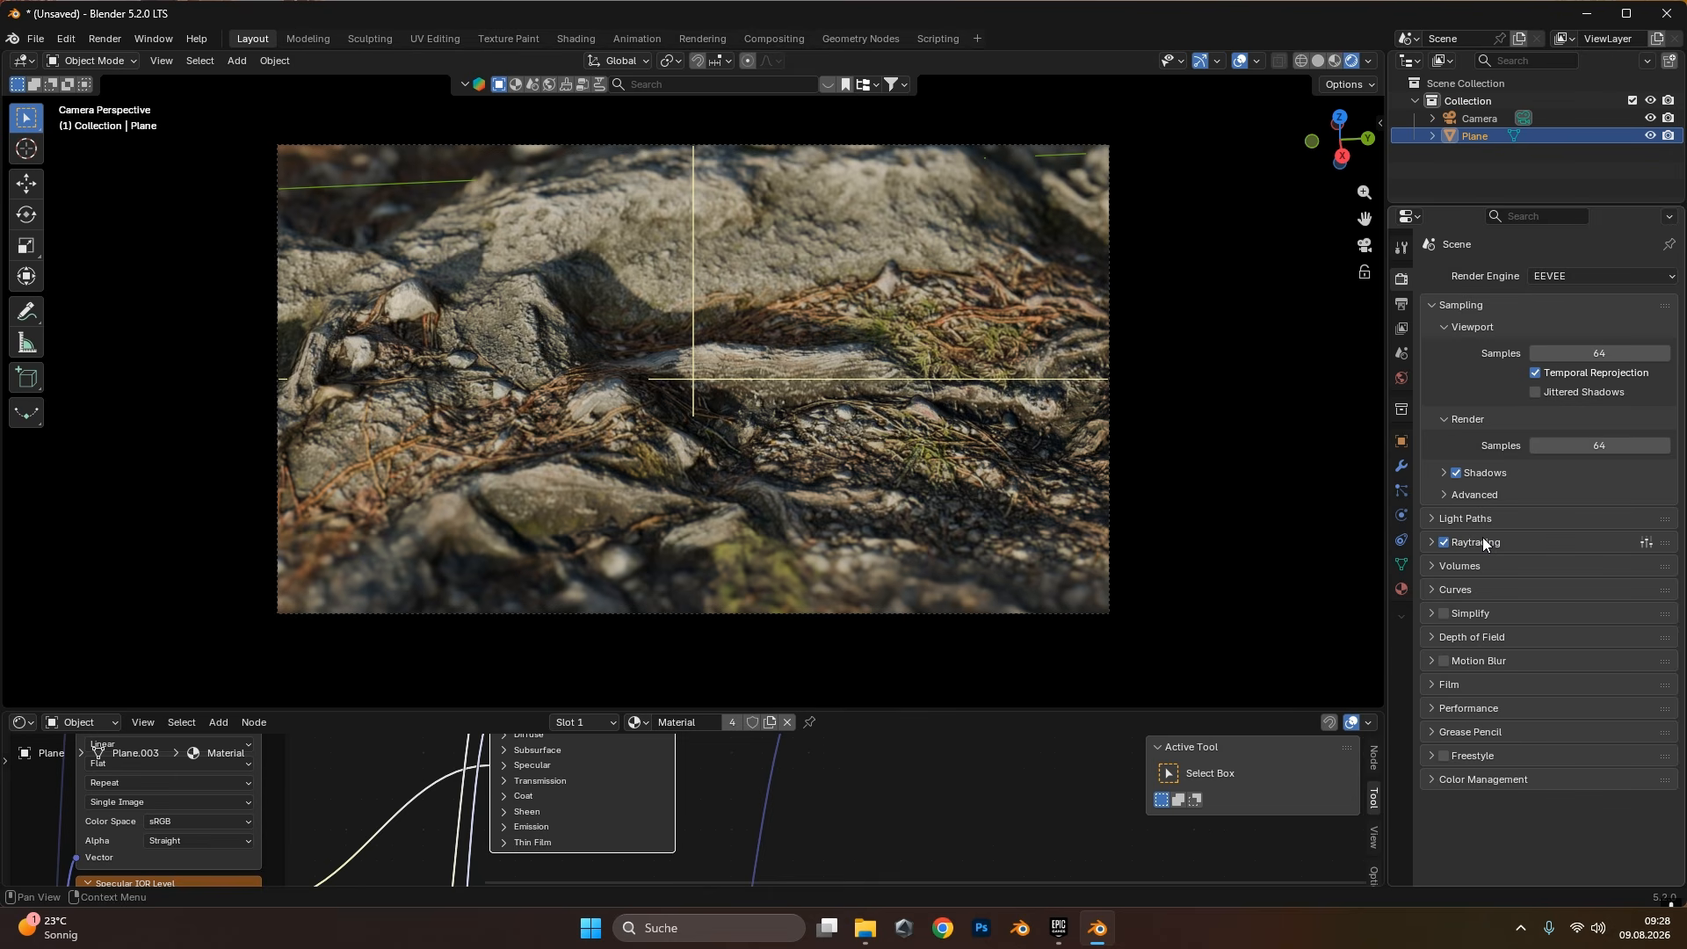
pyautogui.click(1443, 541)
pyautogui.click(1442, 541)
pyautogui.click(1241, 60)
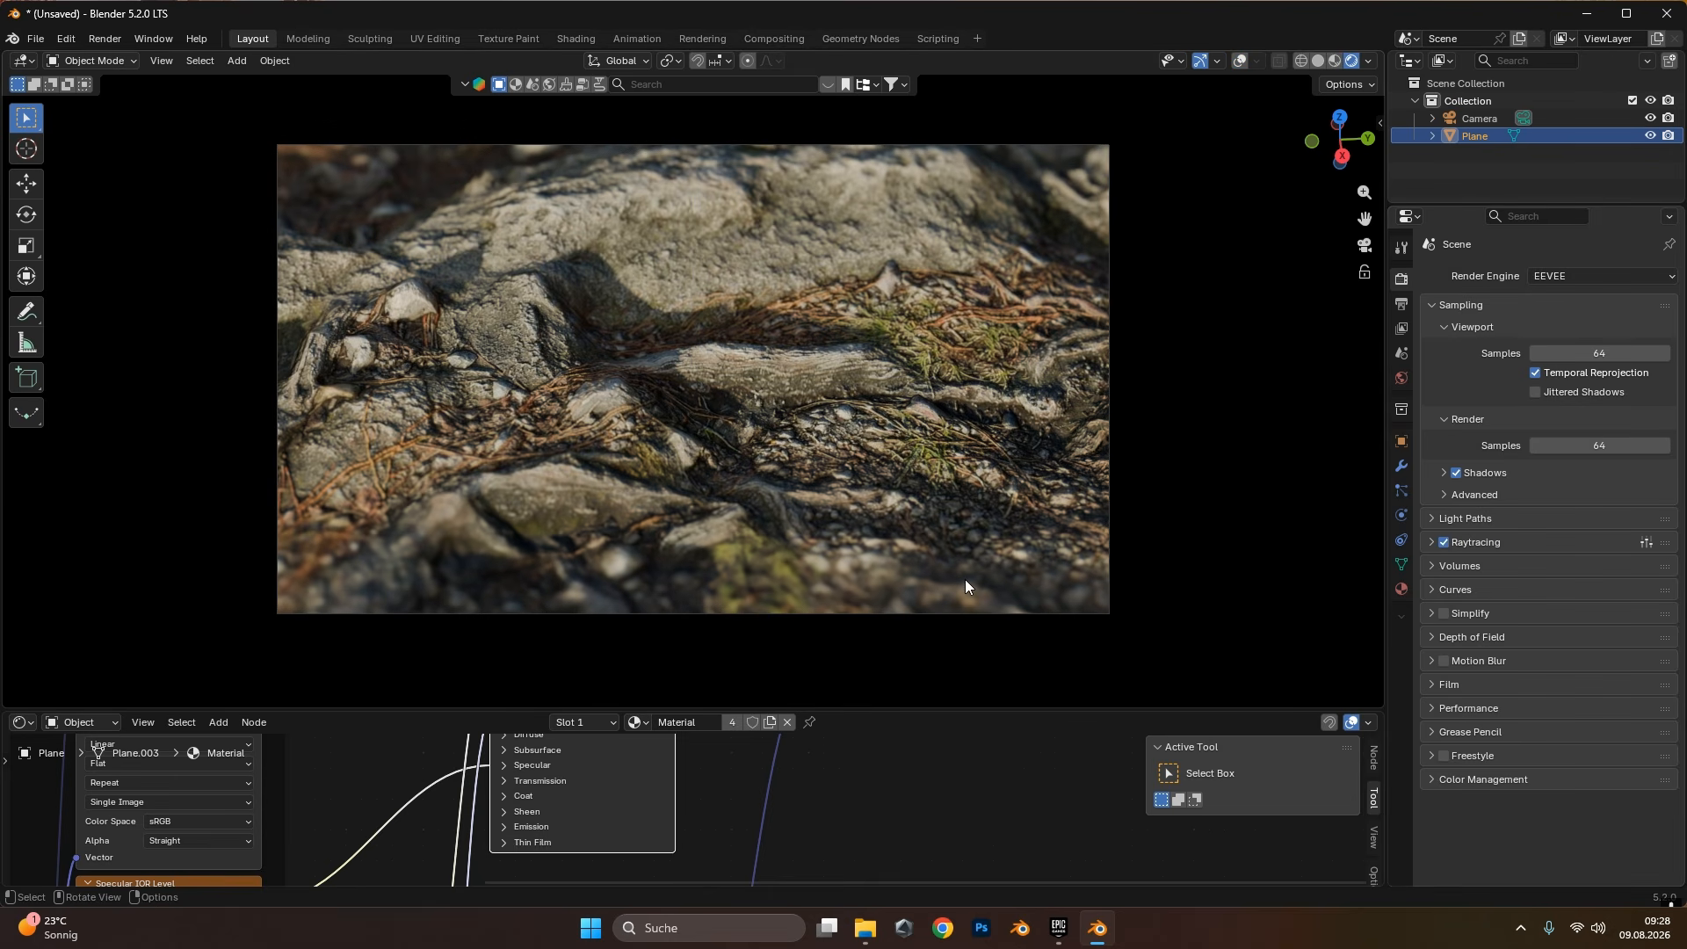